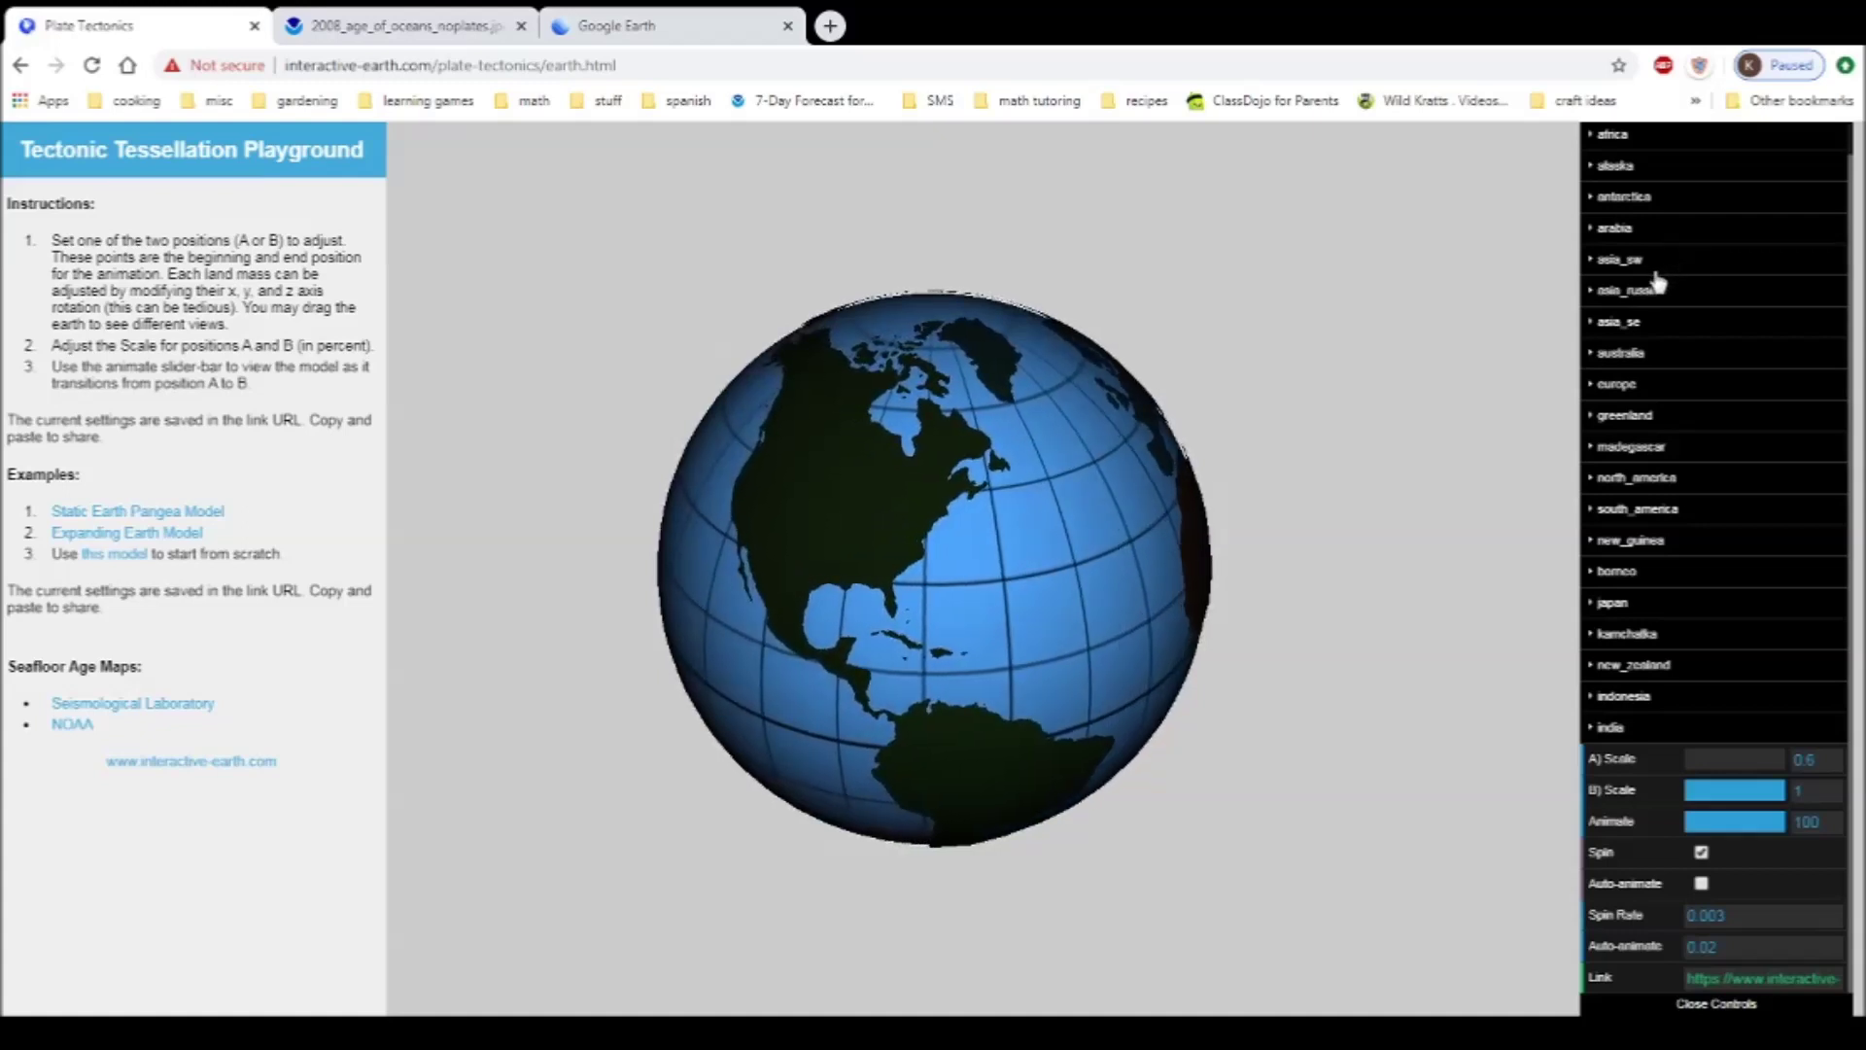
Turn on spin and auto-animate for the globe and set the auto-animate rate to 0.07.
{"action": "left_click_drag", "start_coordinate": [848, 649], "coordinate": [889, 556]}
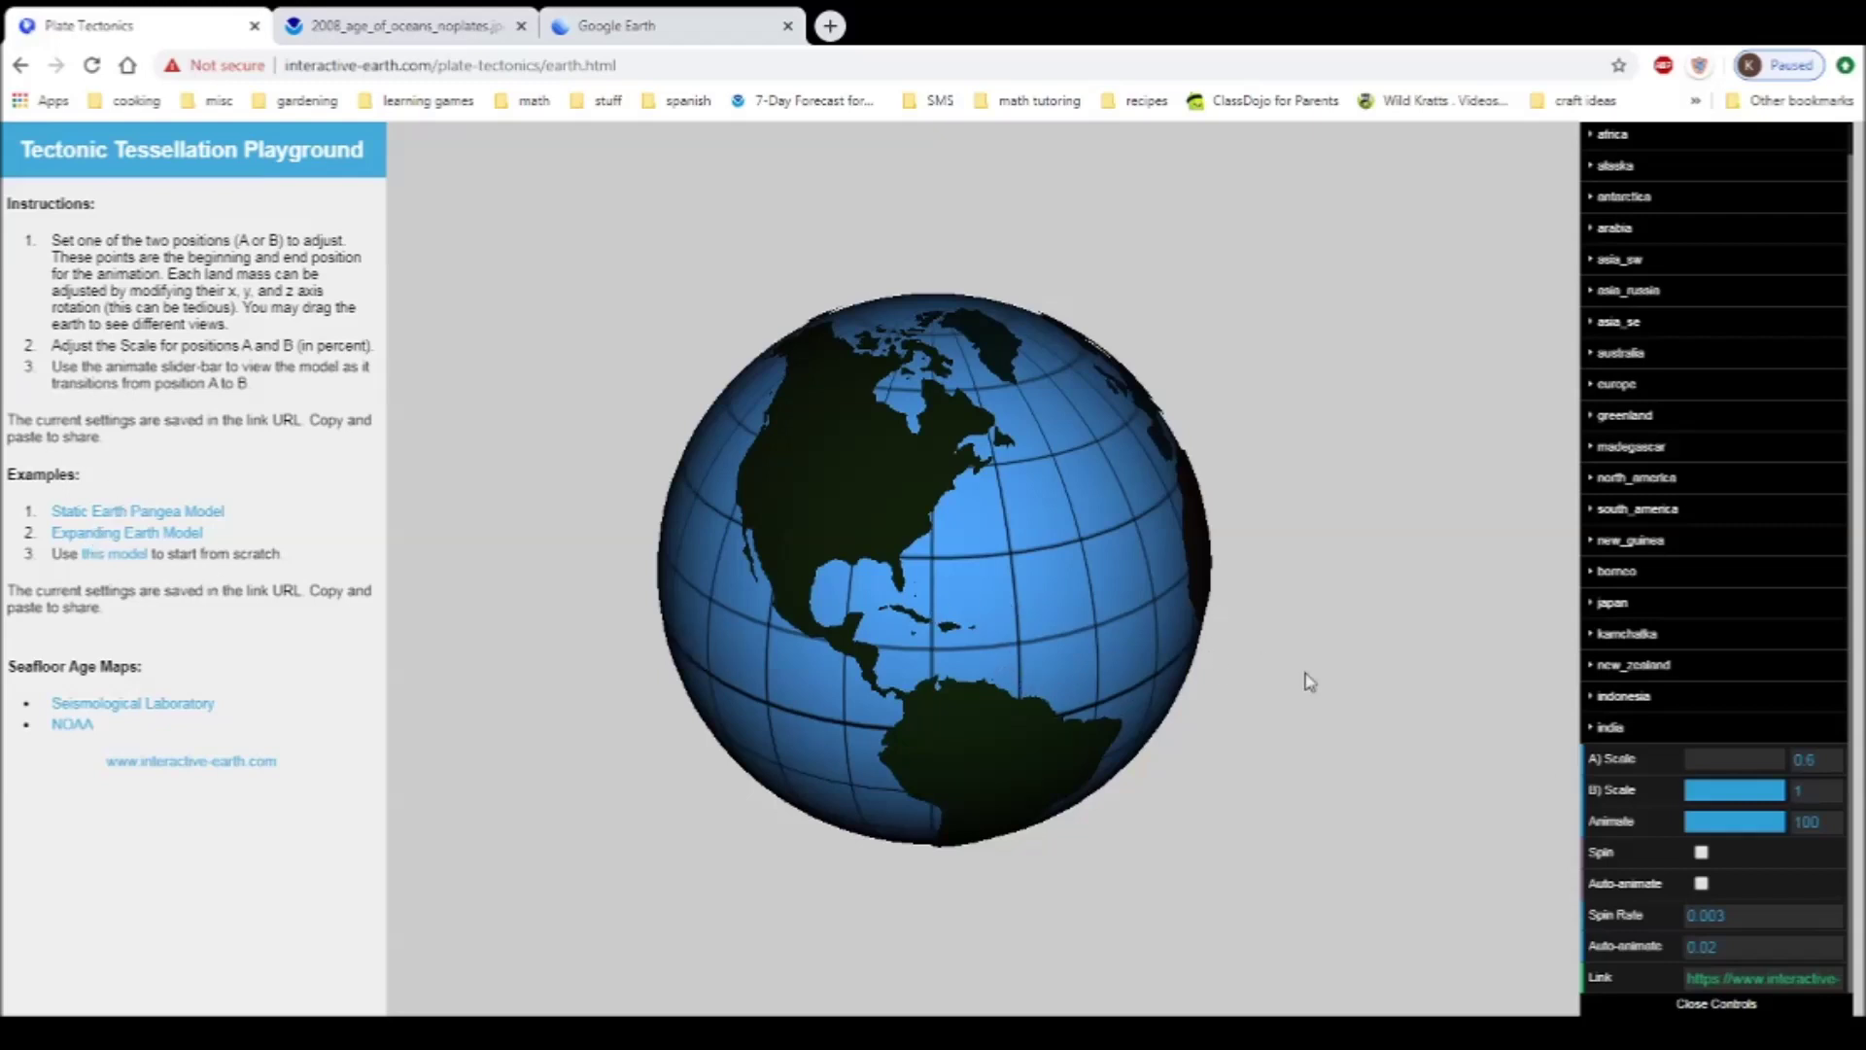
{"action": "left_click", "coordinate": [1701, 884]}
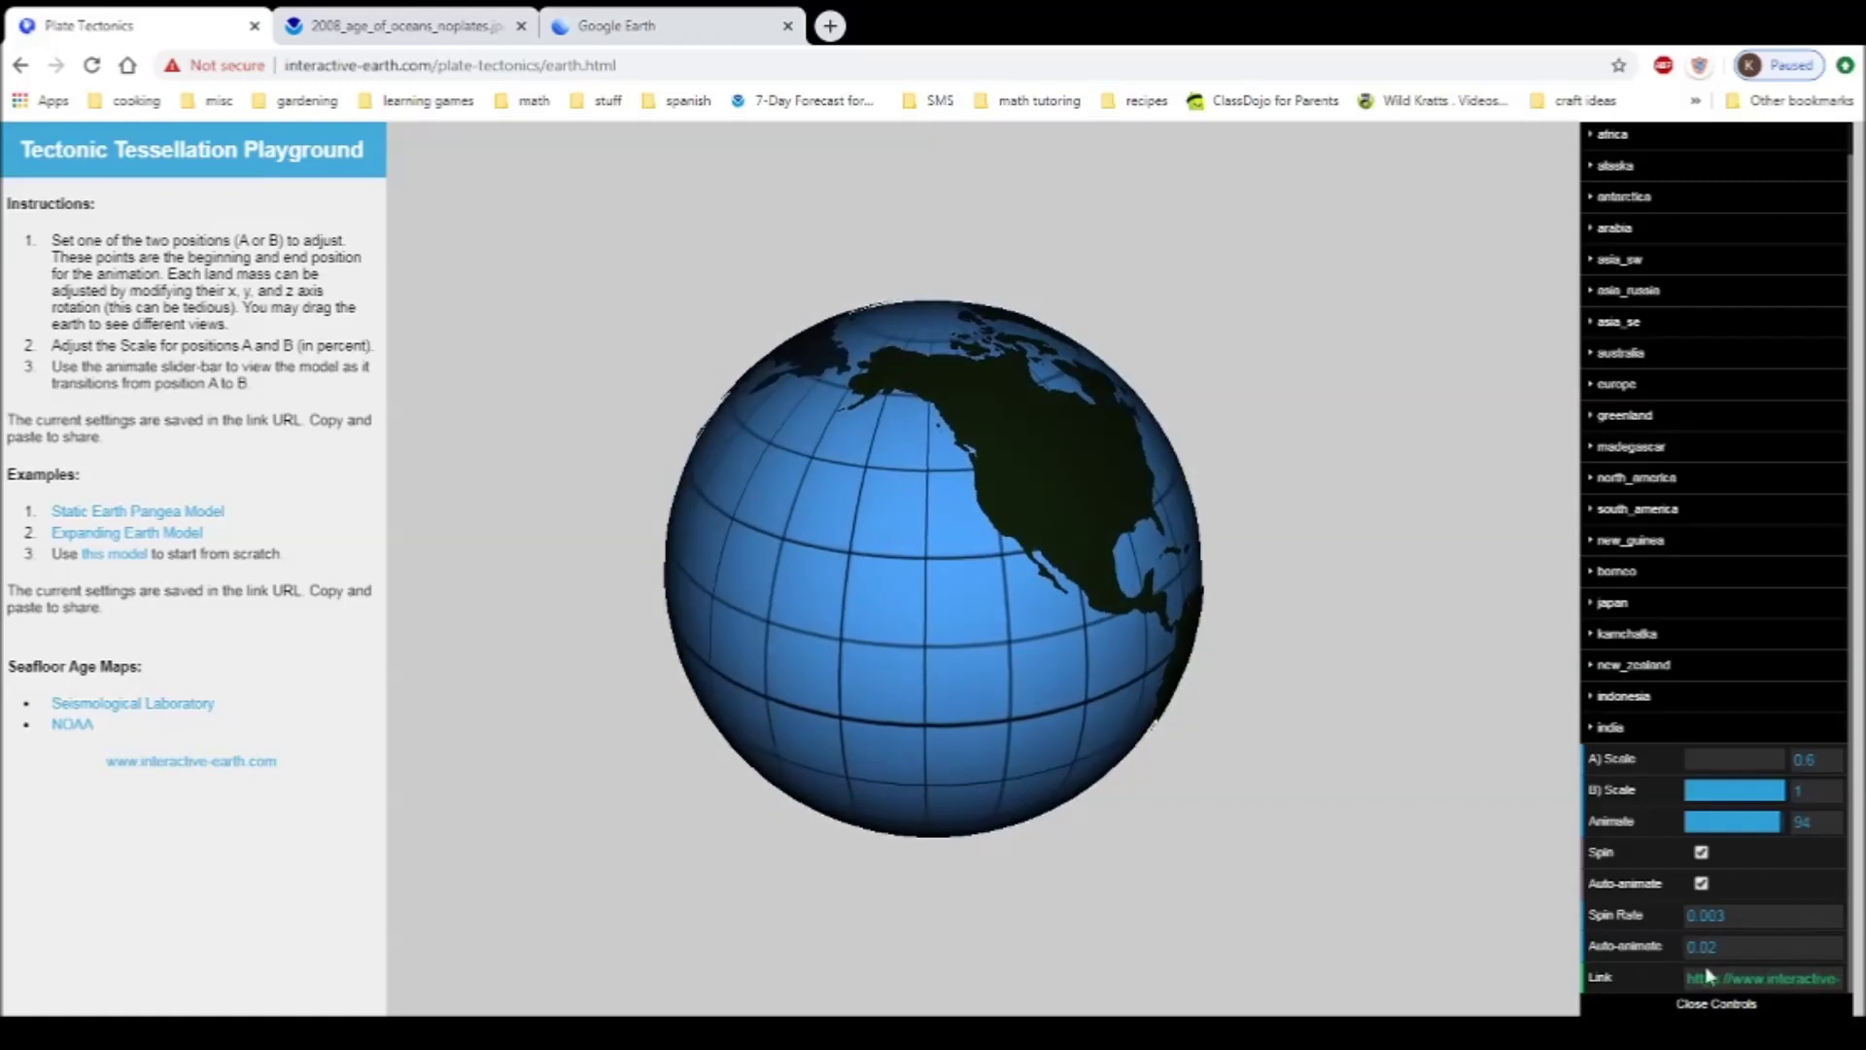
{"action": "left_click_drag", "start_coordinate": [1732, 949], "coordinate": [1711, 941]}
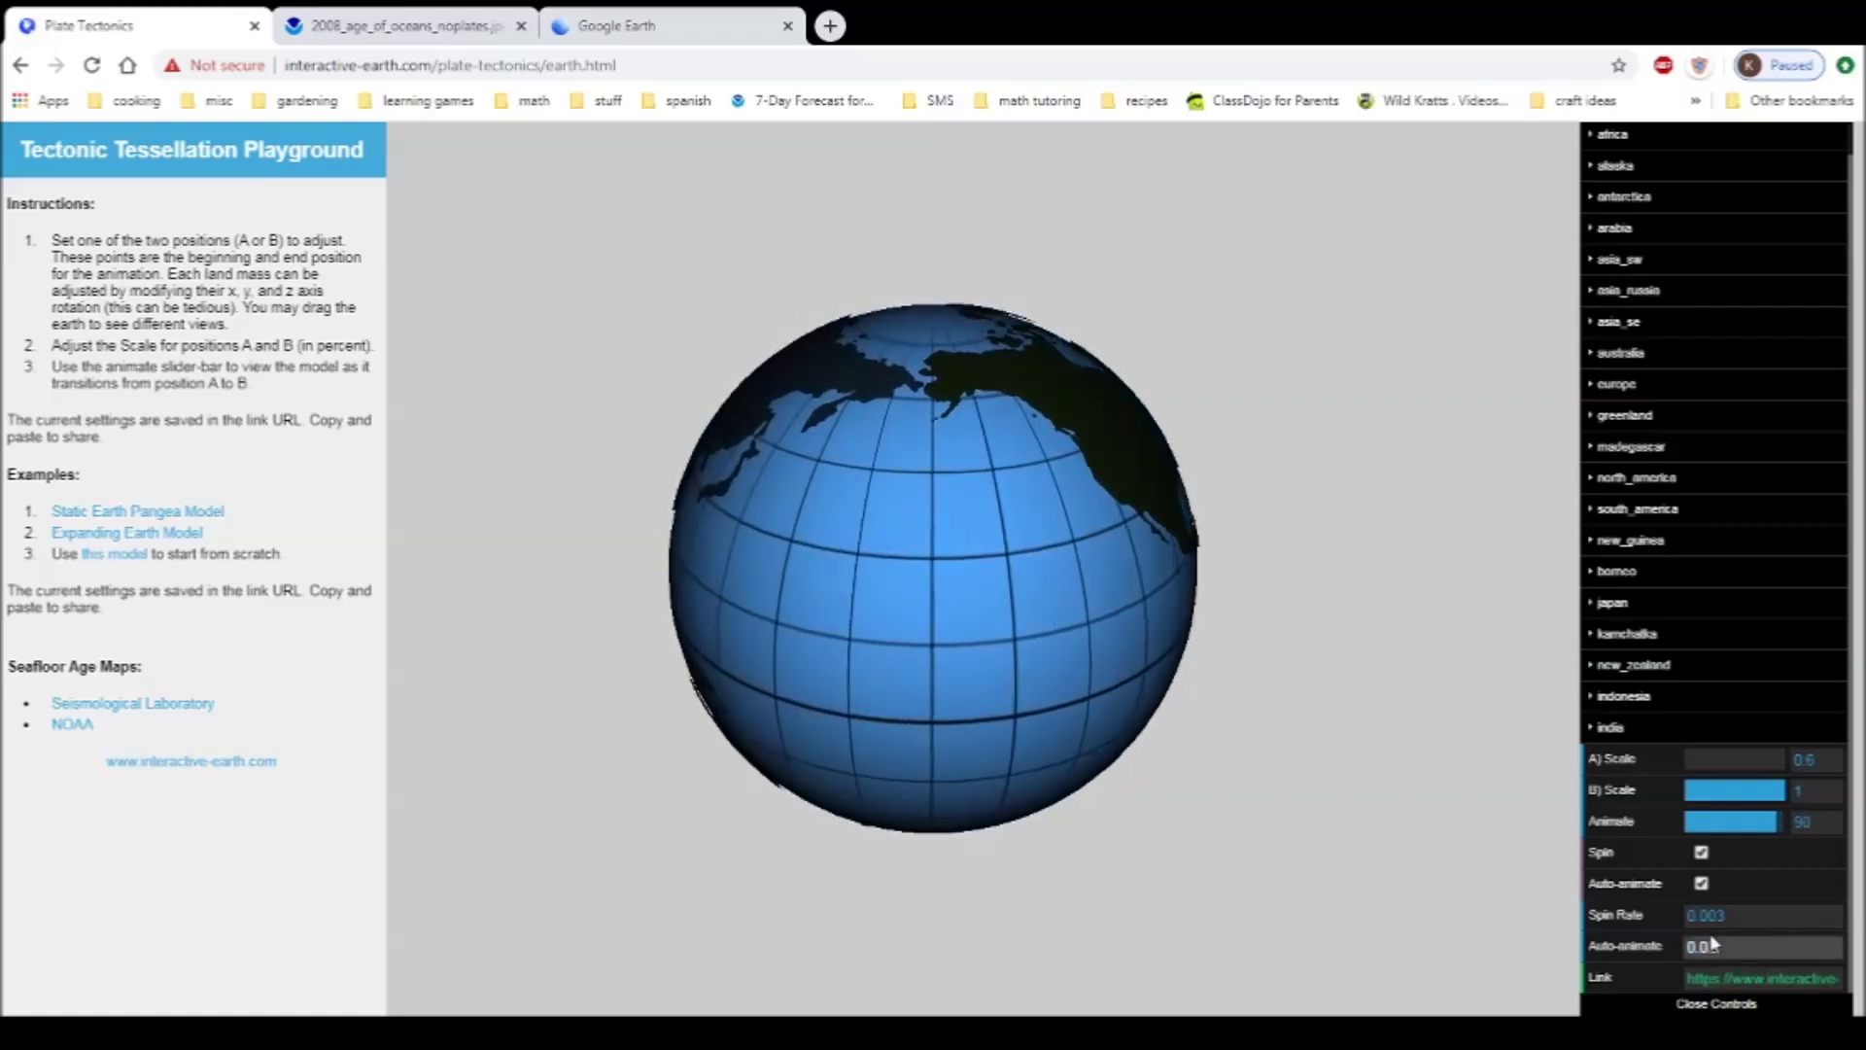
{"action": "type", "text": "7"}
{"action": "left_click", "coordinate": [1743, 911]}
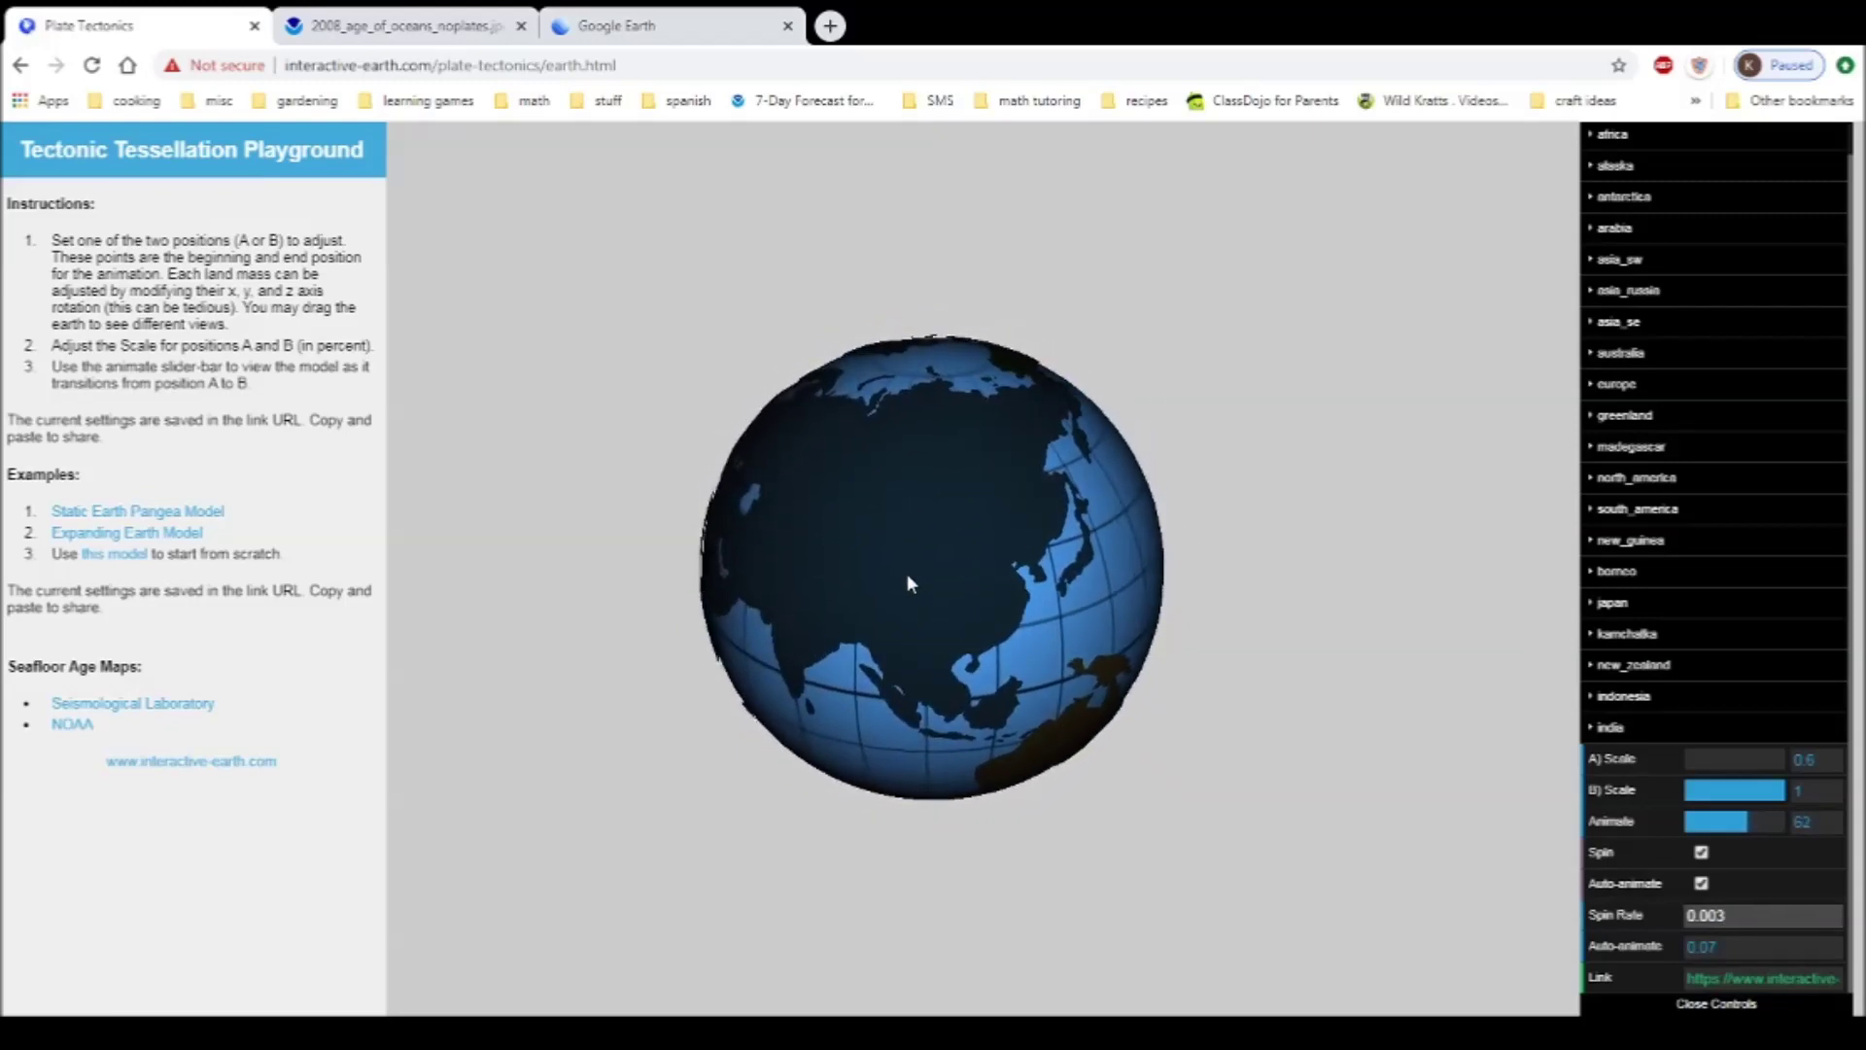
Examine the expanding Earth animation from several sides, including the southern continents, the Atlantic and the Arctic.
{"action": "left_click", "coordinate": [821, 627]}
{"action": "left_click_drag", "start_coordinate": [821, 627], "coordinate": [712, 492]}
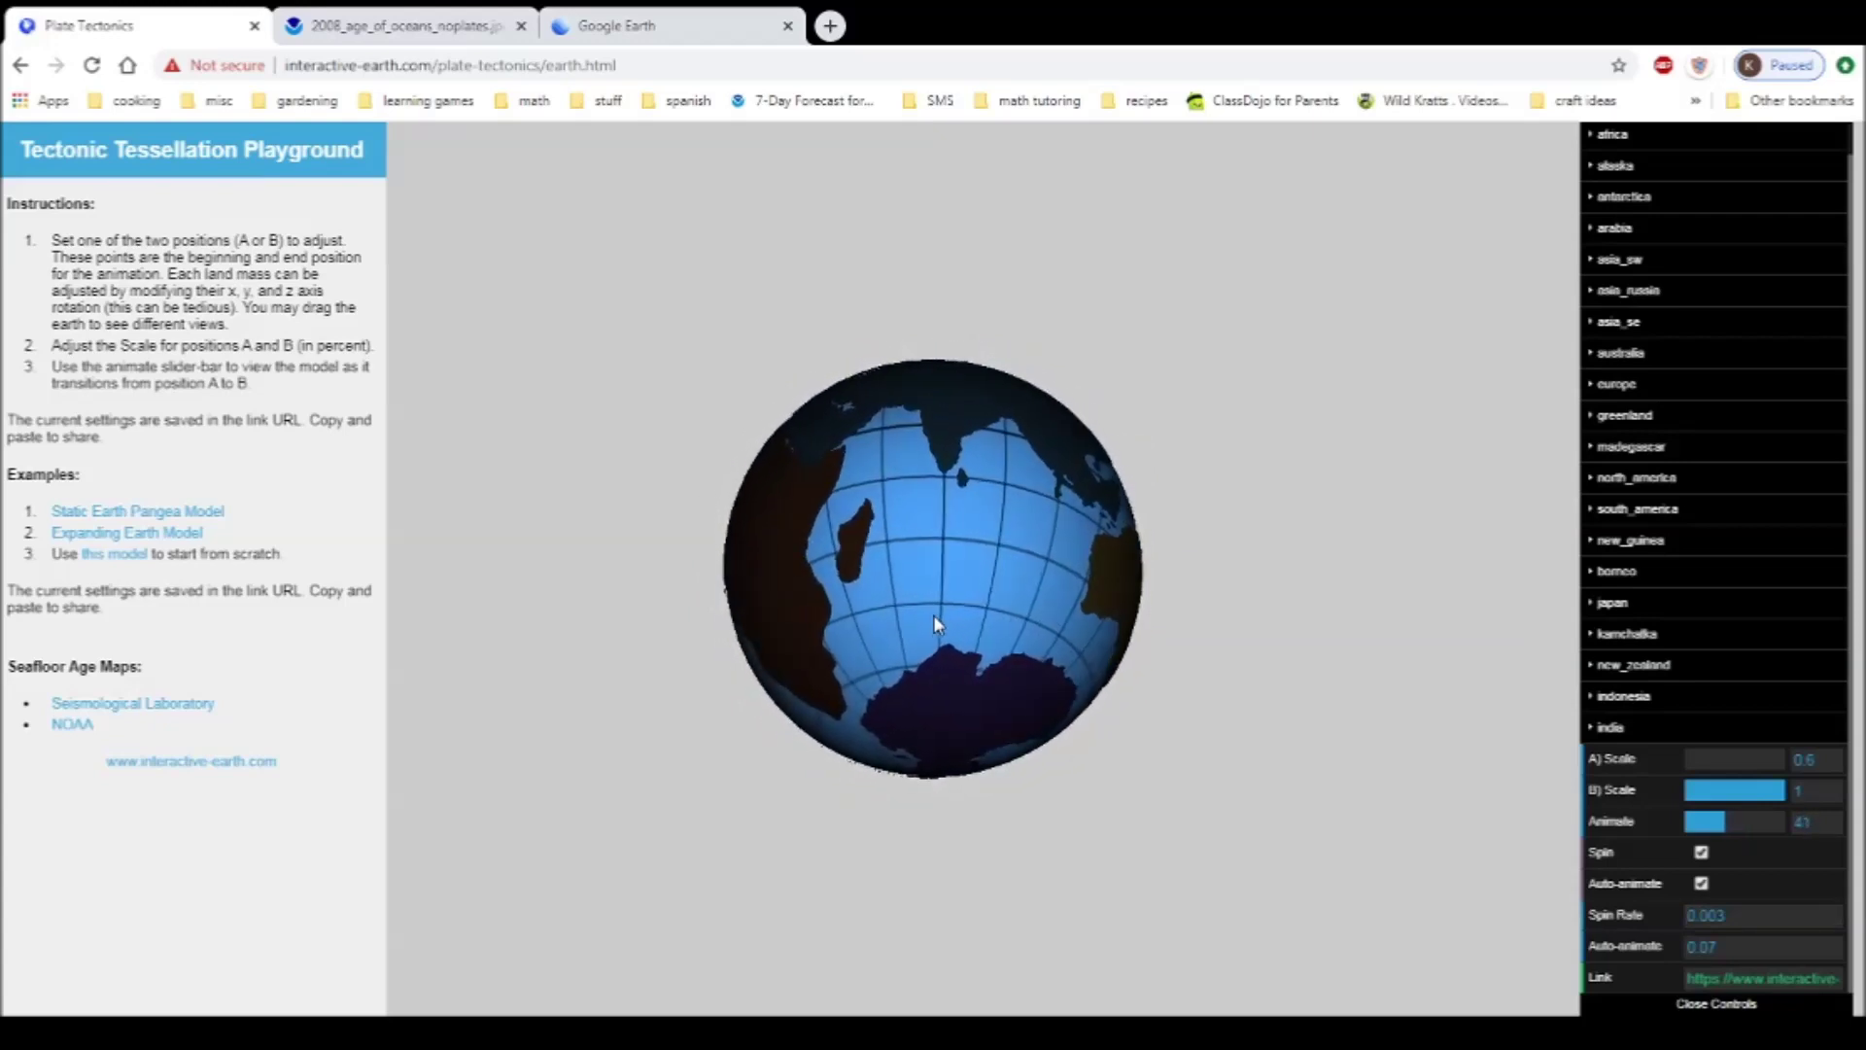
{"action": "left_click_drag", "start_coordinate": [1094, 579], "coordinate": [900, 561]}
{"action": "left_click_drag", "start_coordinate": [1079, 535], "coordinate": [1022, 614]}
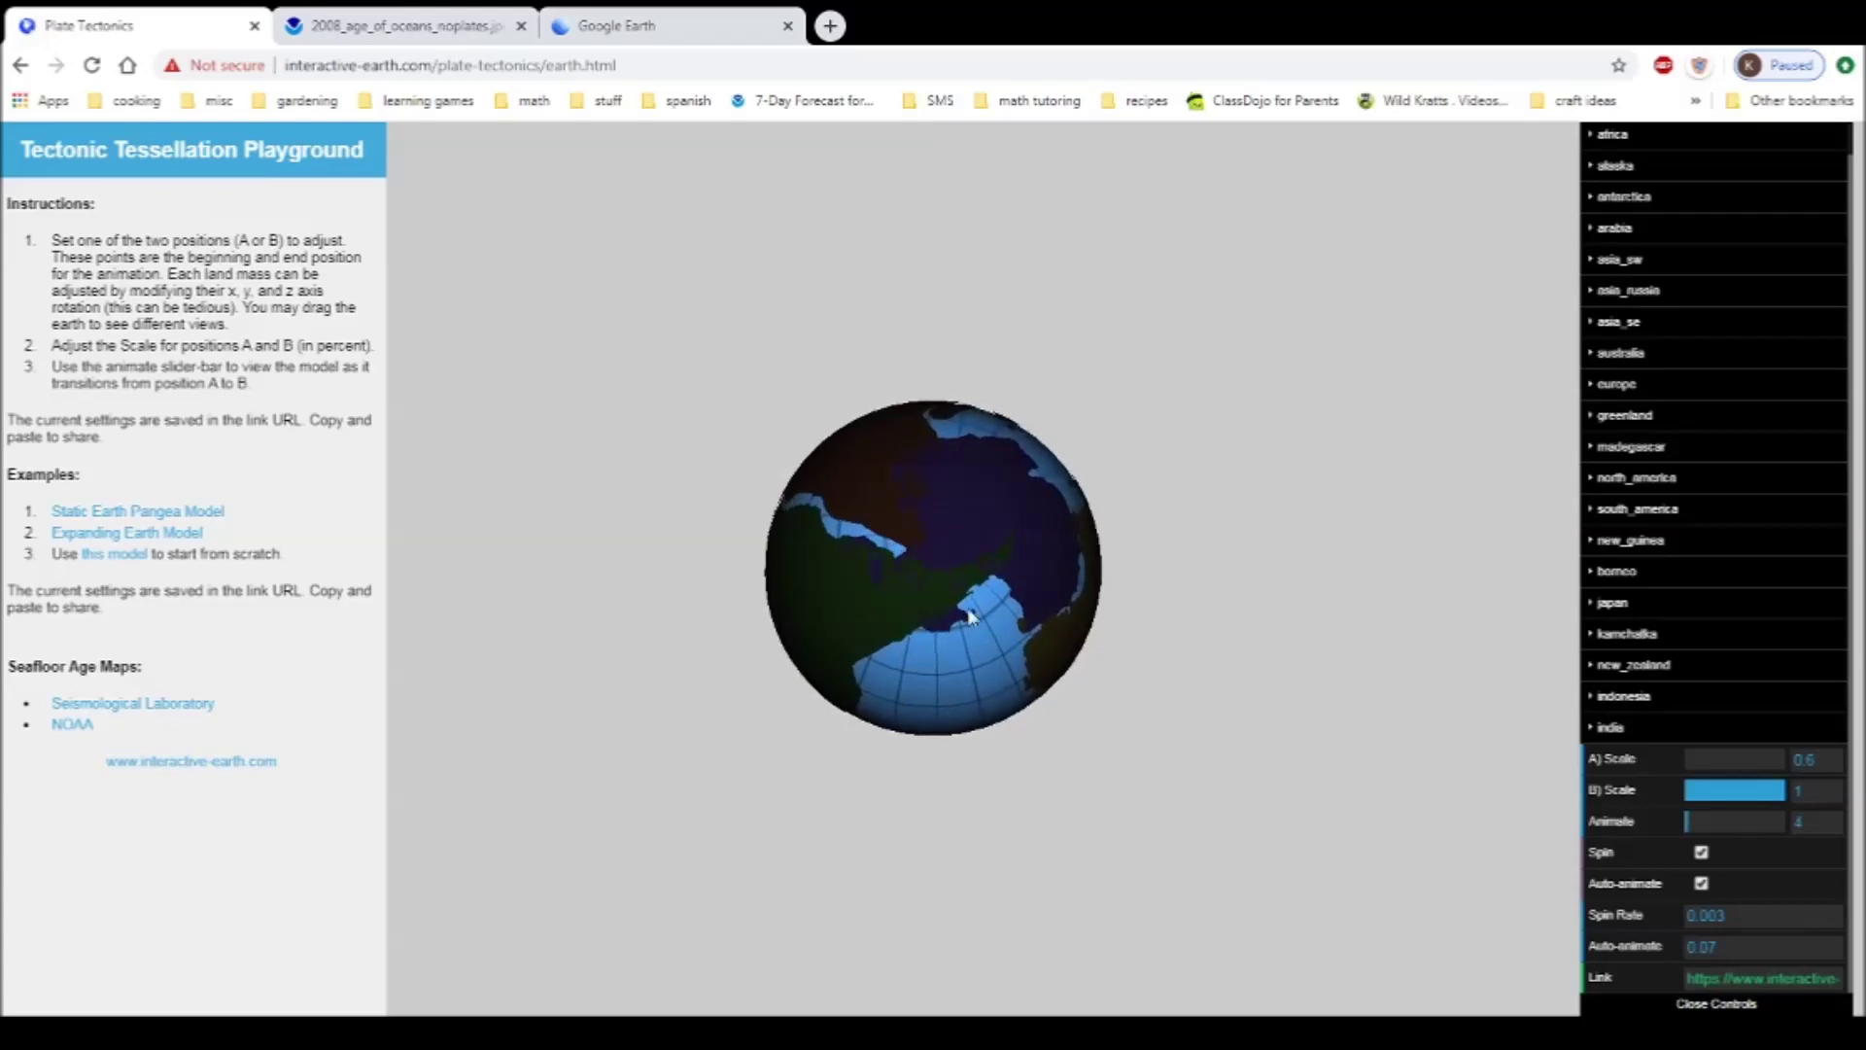
{"action": "left_click_drag", "start_coordinate": [893, 454], "coordinate": [988, 662]}
{"action": "left_click_drag", "start_coordinate": [933, 470], "coordinate": [978, 579]}
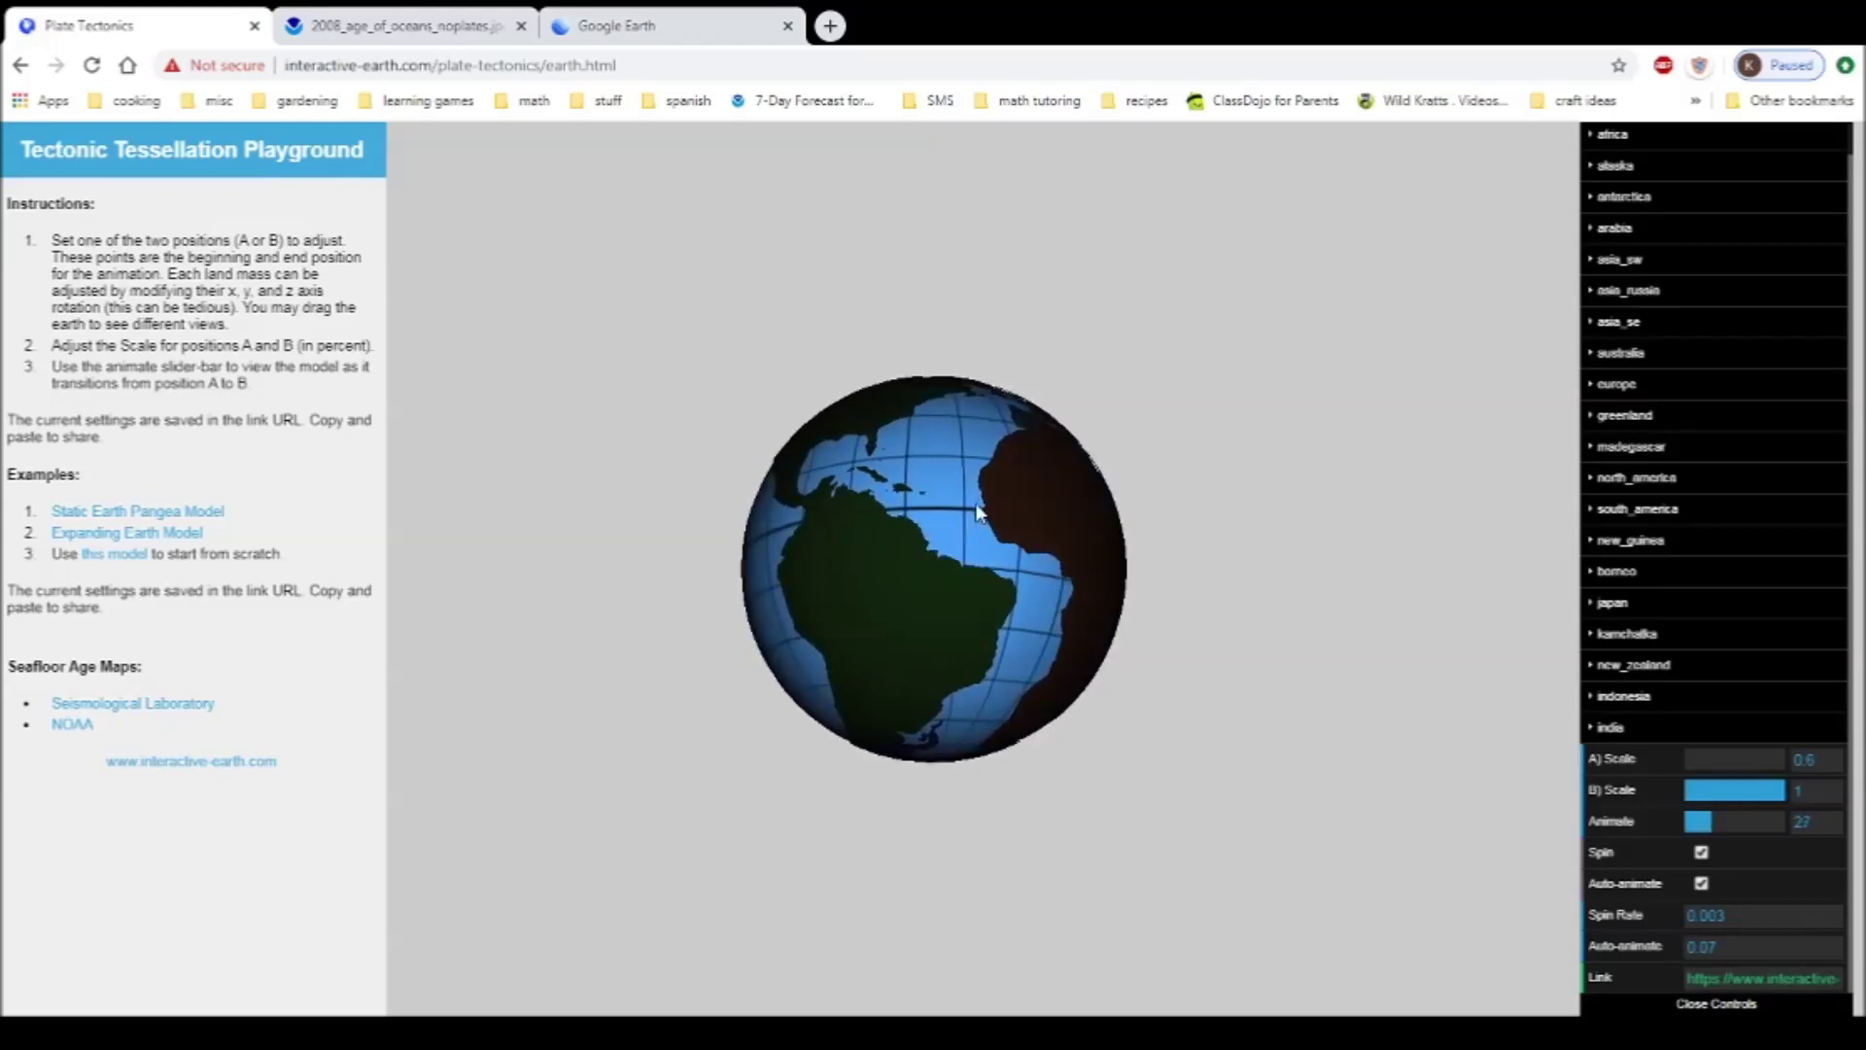
{"action": "left_click_drag", "start_coordinate": [1019, 476], "coordinate": [867, 498]}
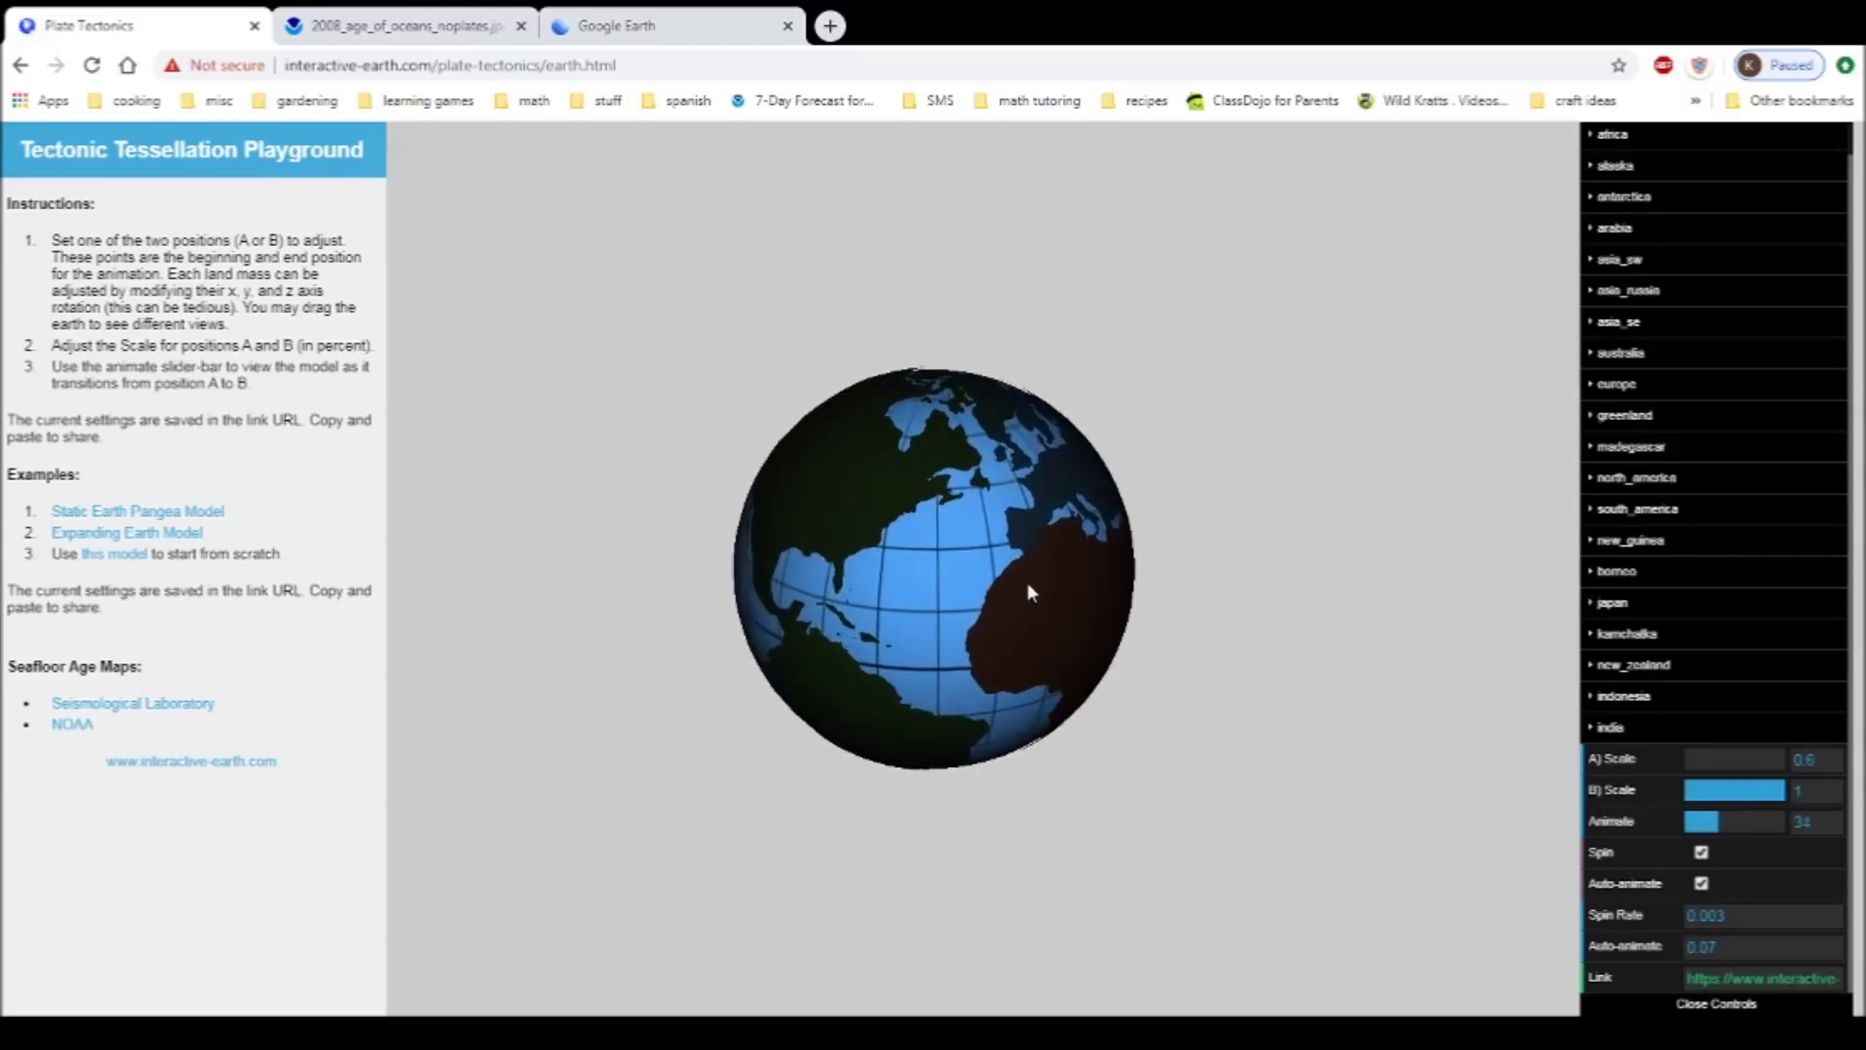
{"action": "left_click_drag", "start_coordinate": [1058, 583], "coordinate": [915, 682]}
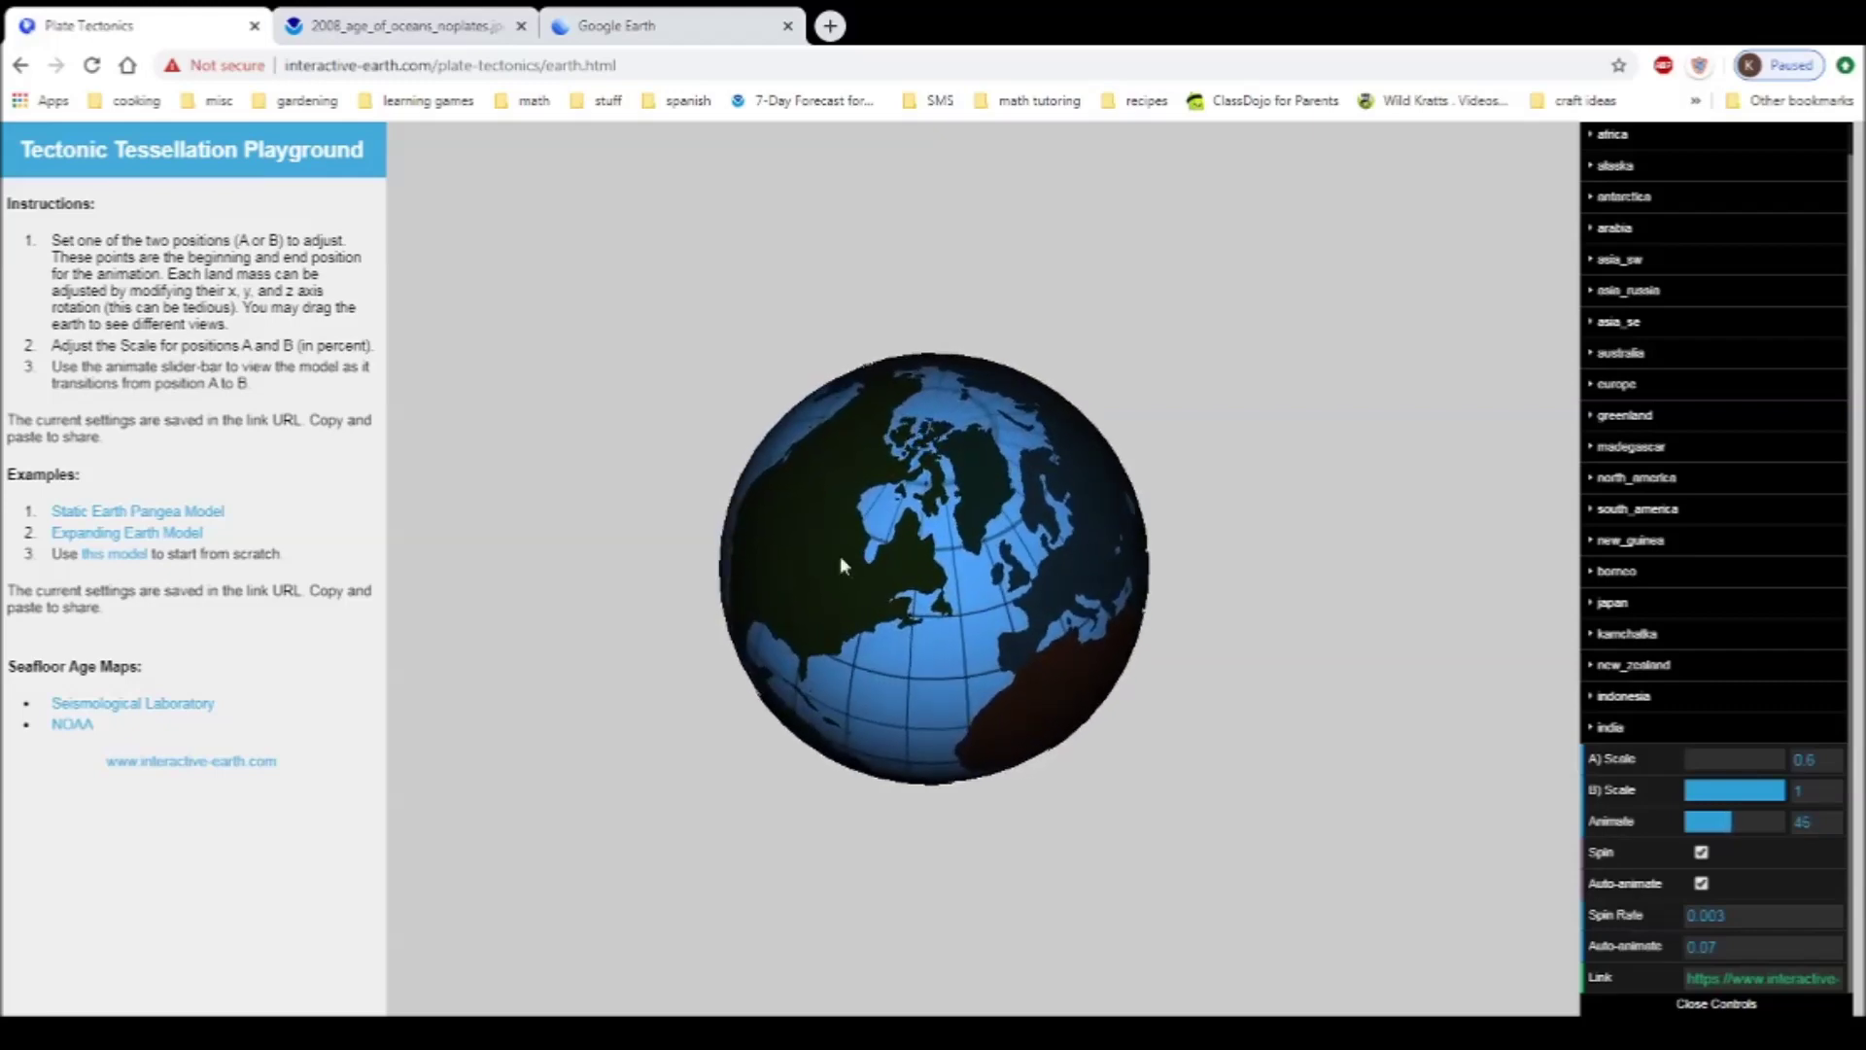
View the Age of Oceanic Lithosphere map and return to the Tectonic Tessellation Playground.
{"action": "left_click", "coordinate": [370, 28]}
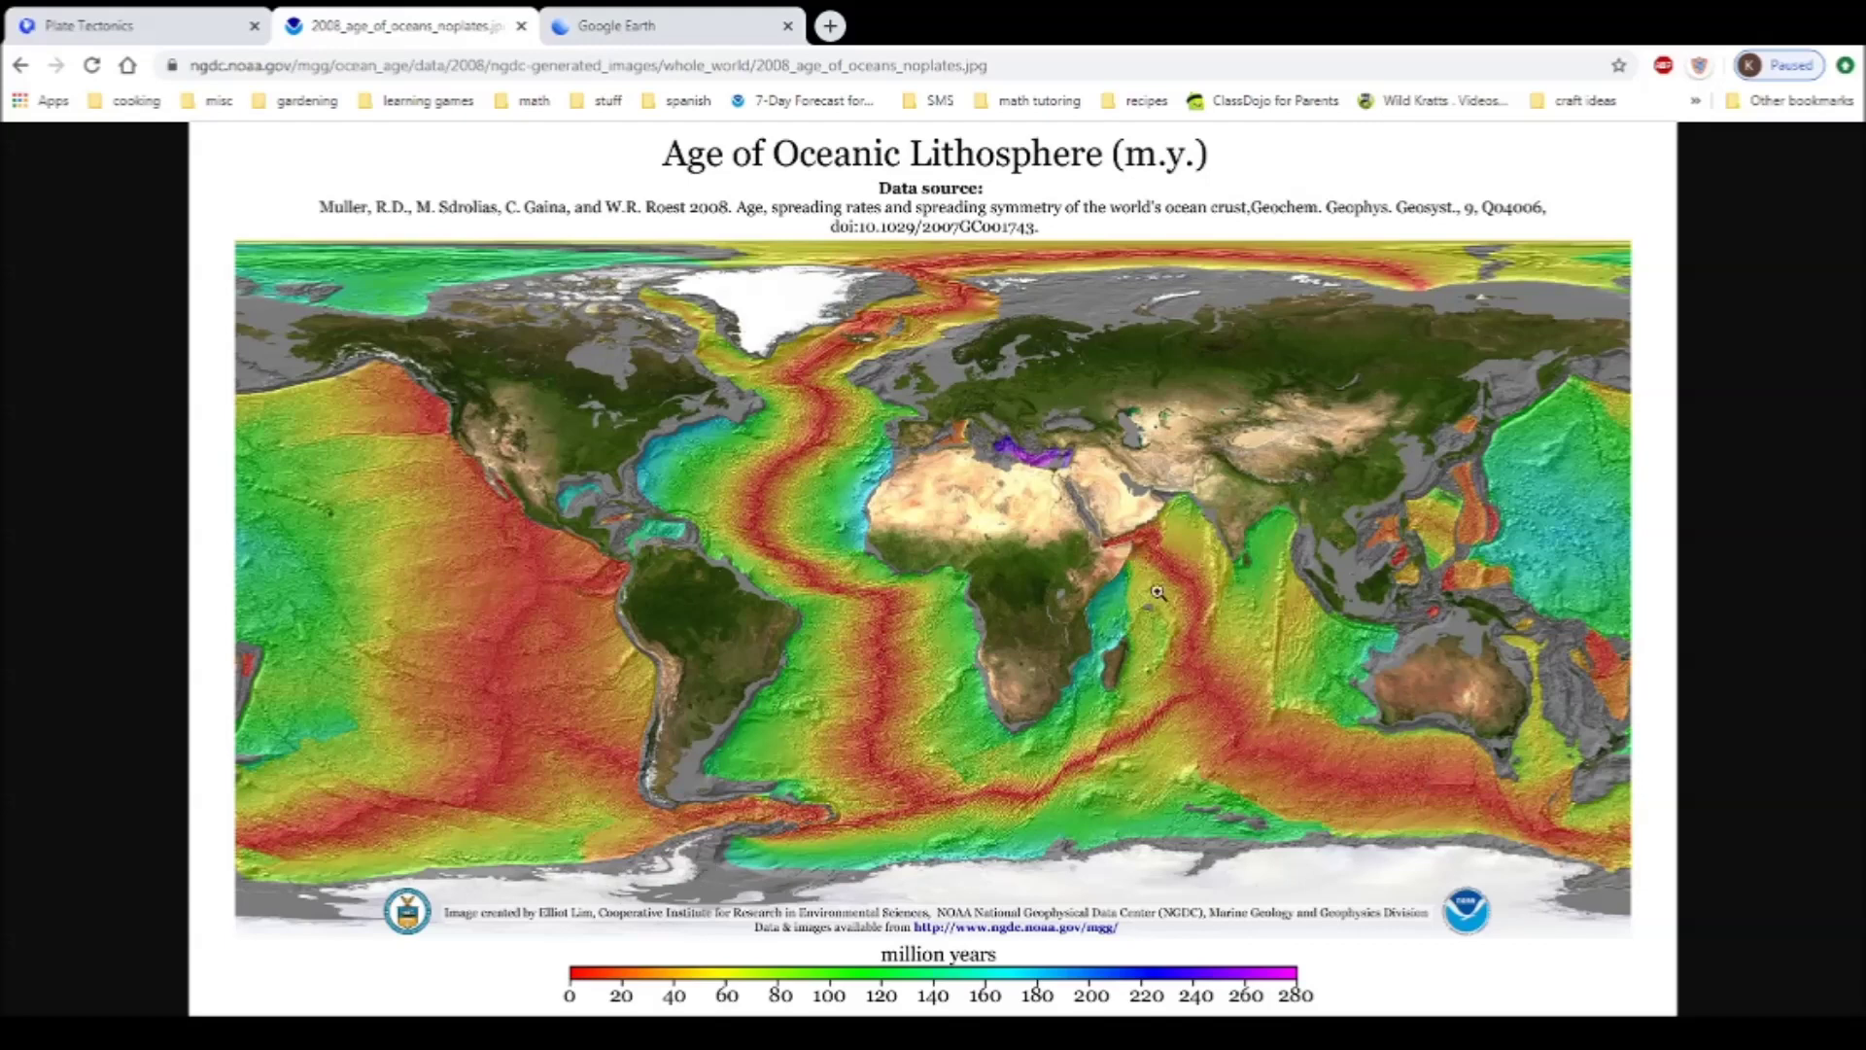
{"action": "left_click", "coordinate": [88, 20]}
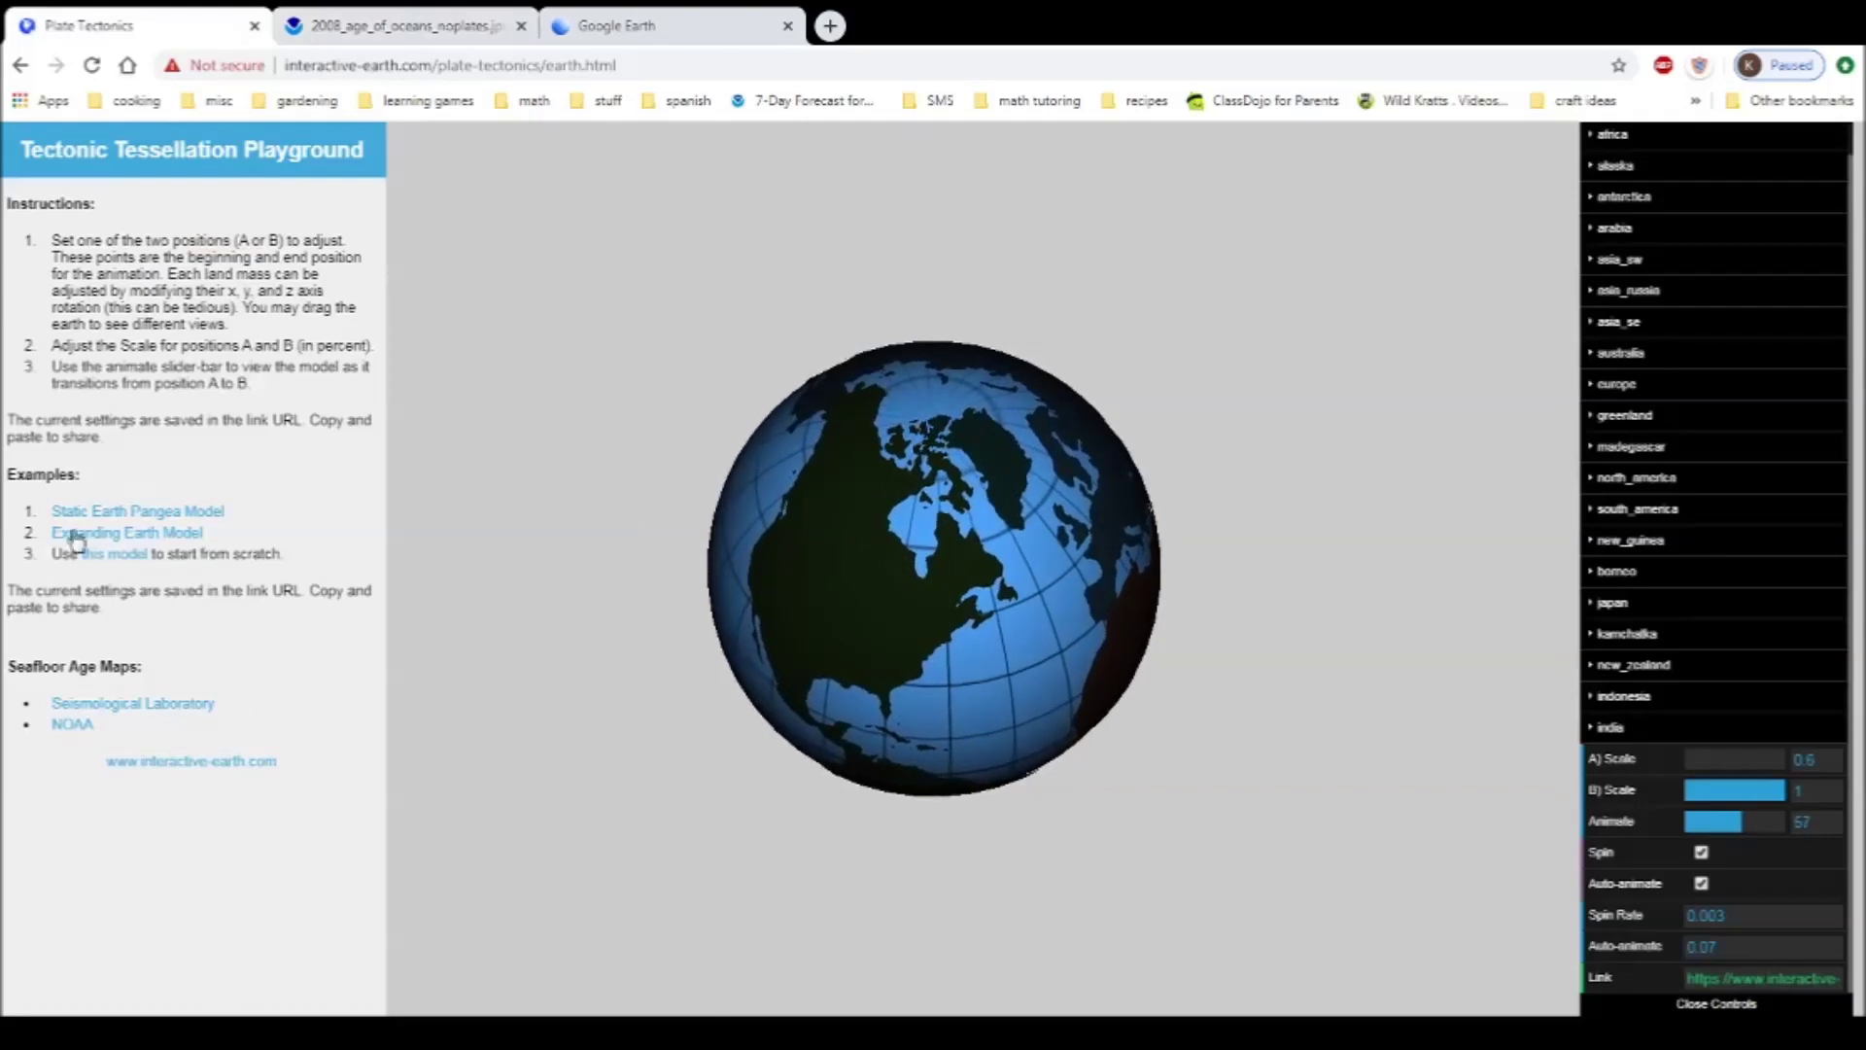
Load the Static Earth Pangea Model example and turn on spin and auto-animate.
{"action": "left_click", "coordinate": [128, 516]}
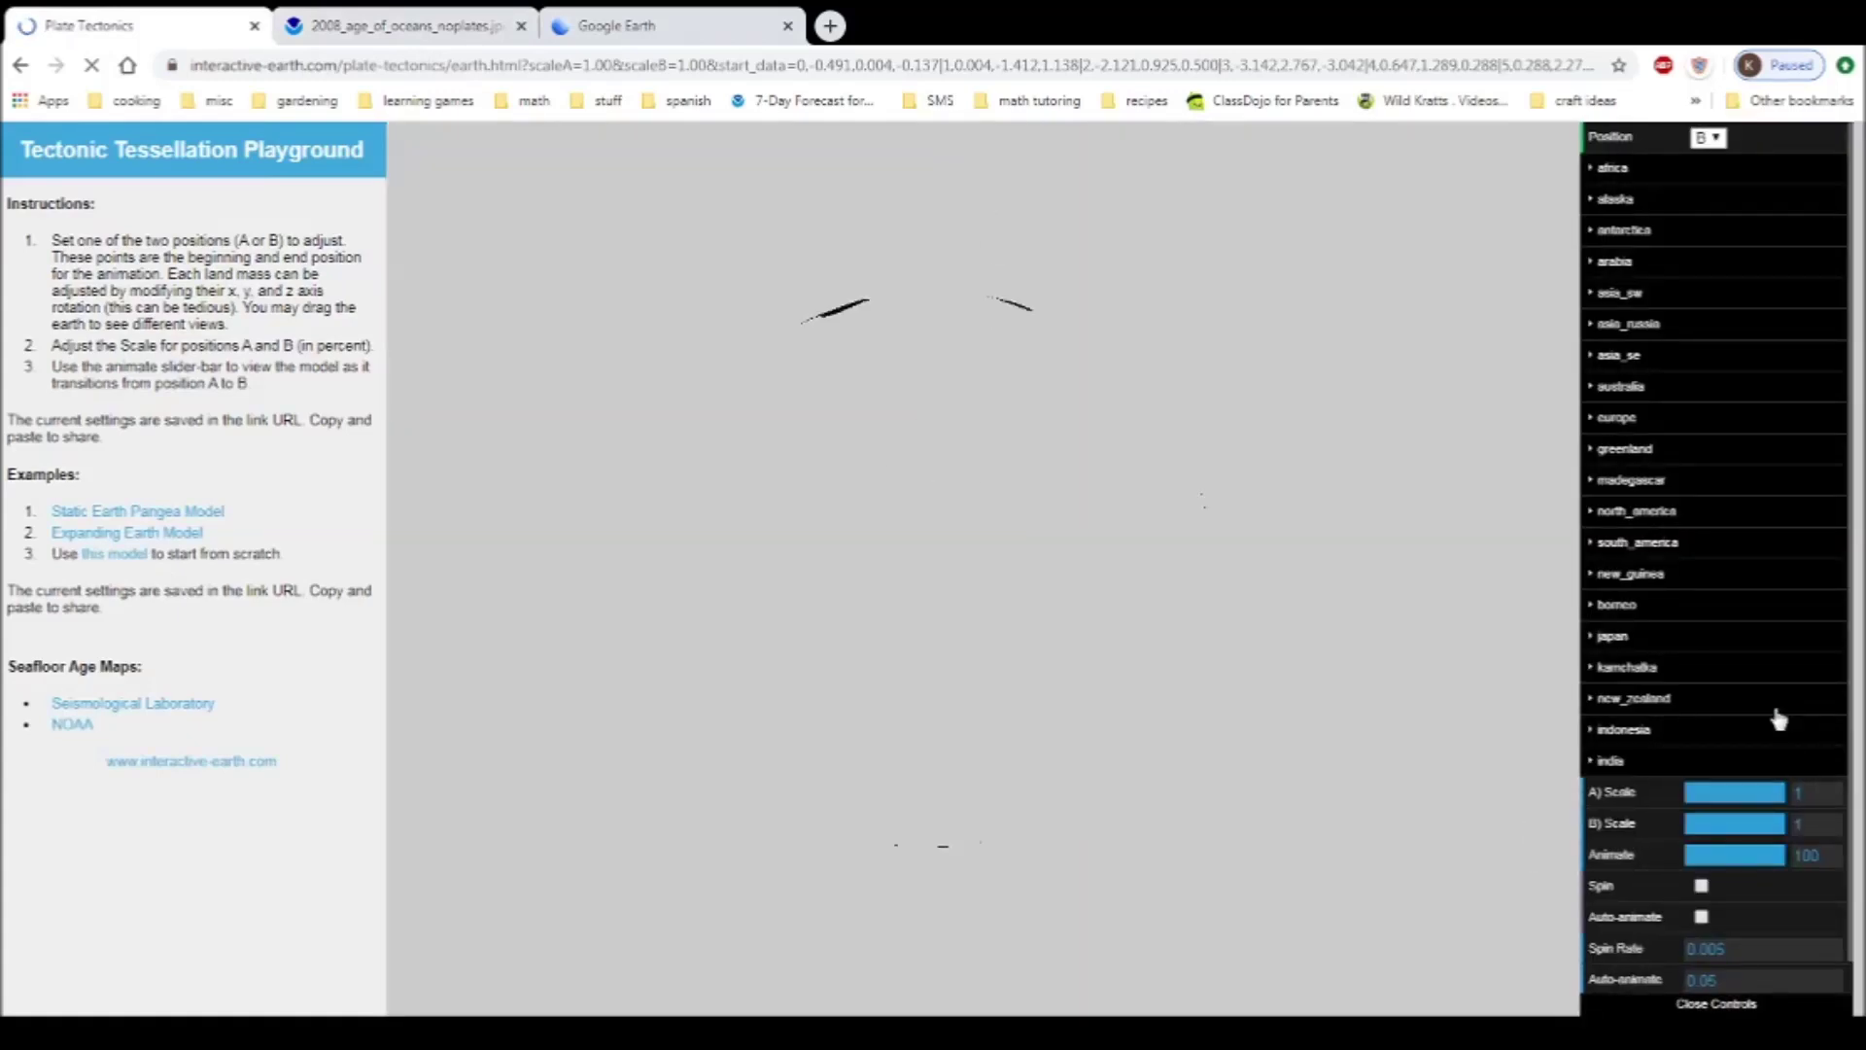
{"action": "scroll", "coordinate": [1779, 719], "scroll_direction": "down", "scroll_amount": 1}
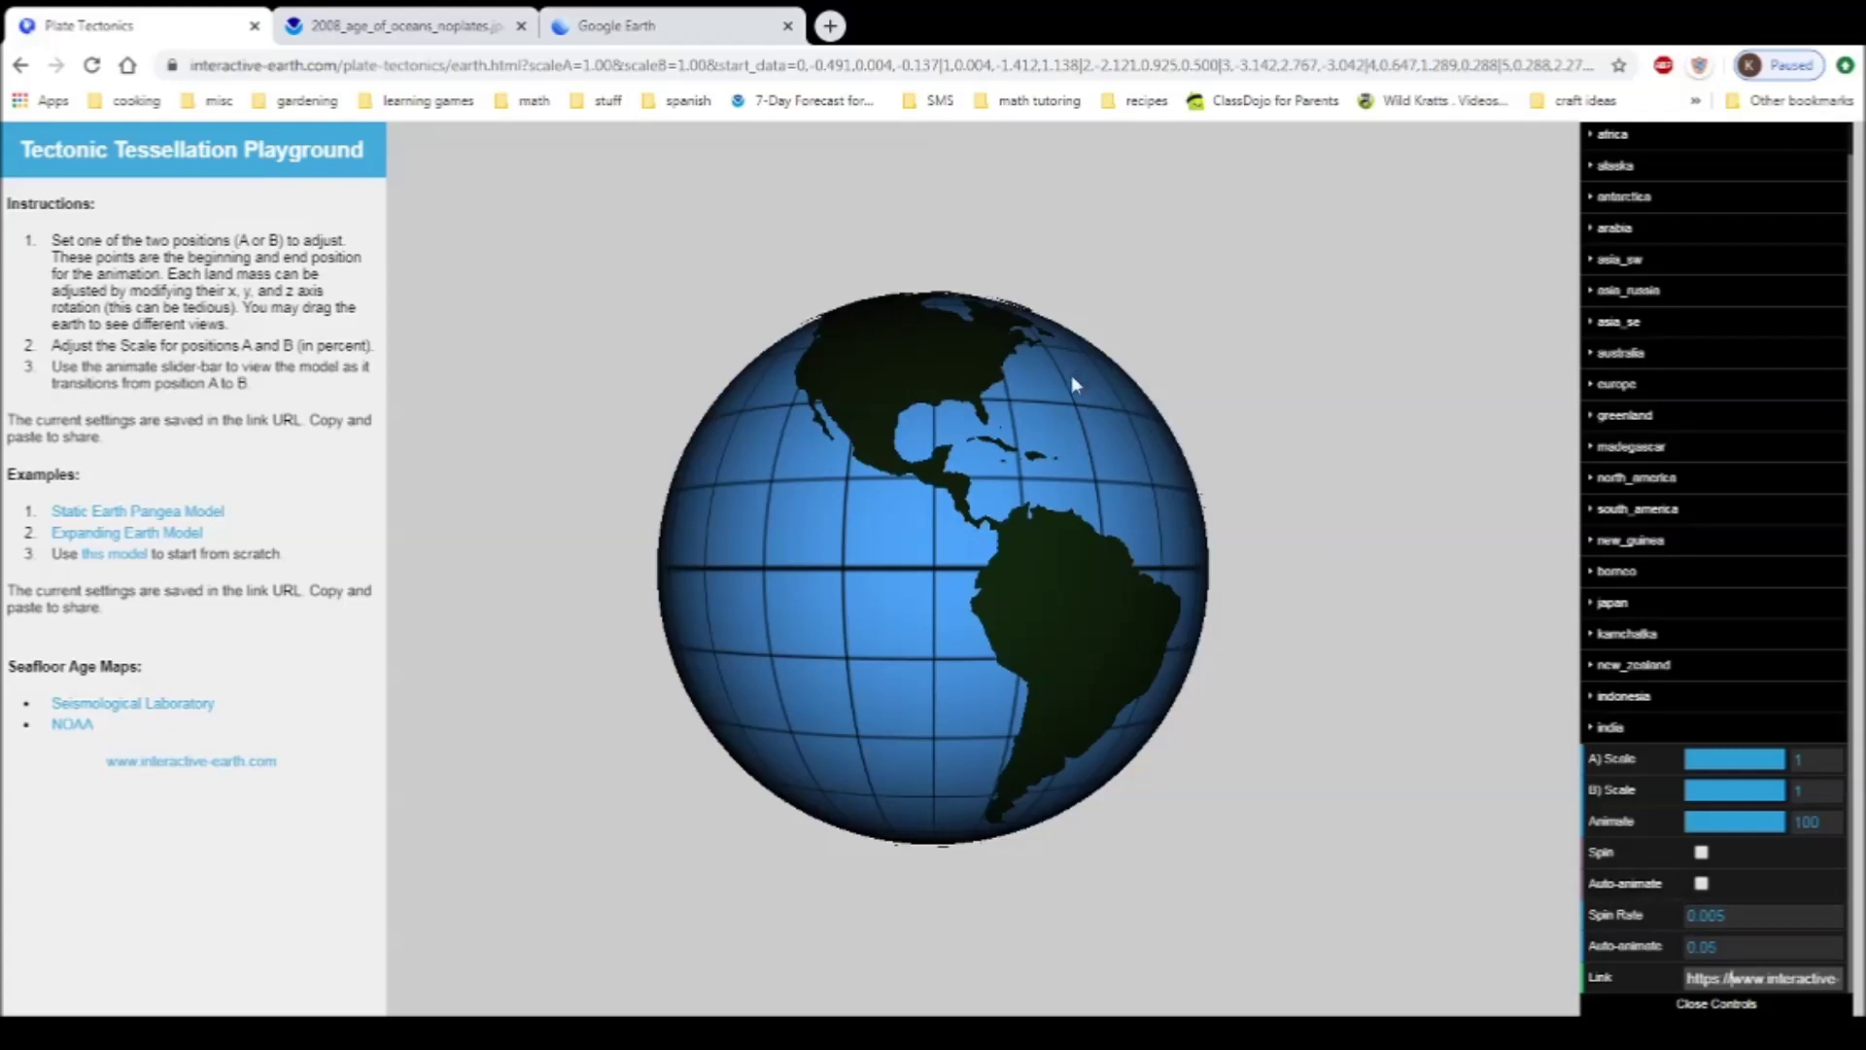
{"action": "left_click_drag", "start_coordinate": [1028, 380], "coordinate": [884, 441]}
{"action": "left_click", "coordinate": [1701, 883]}
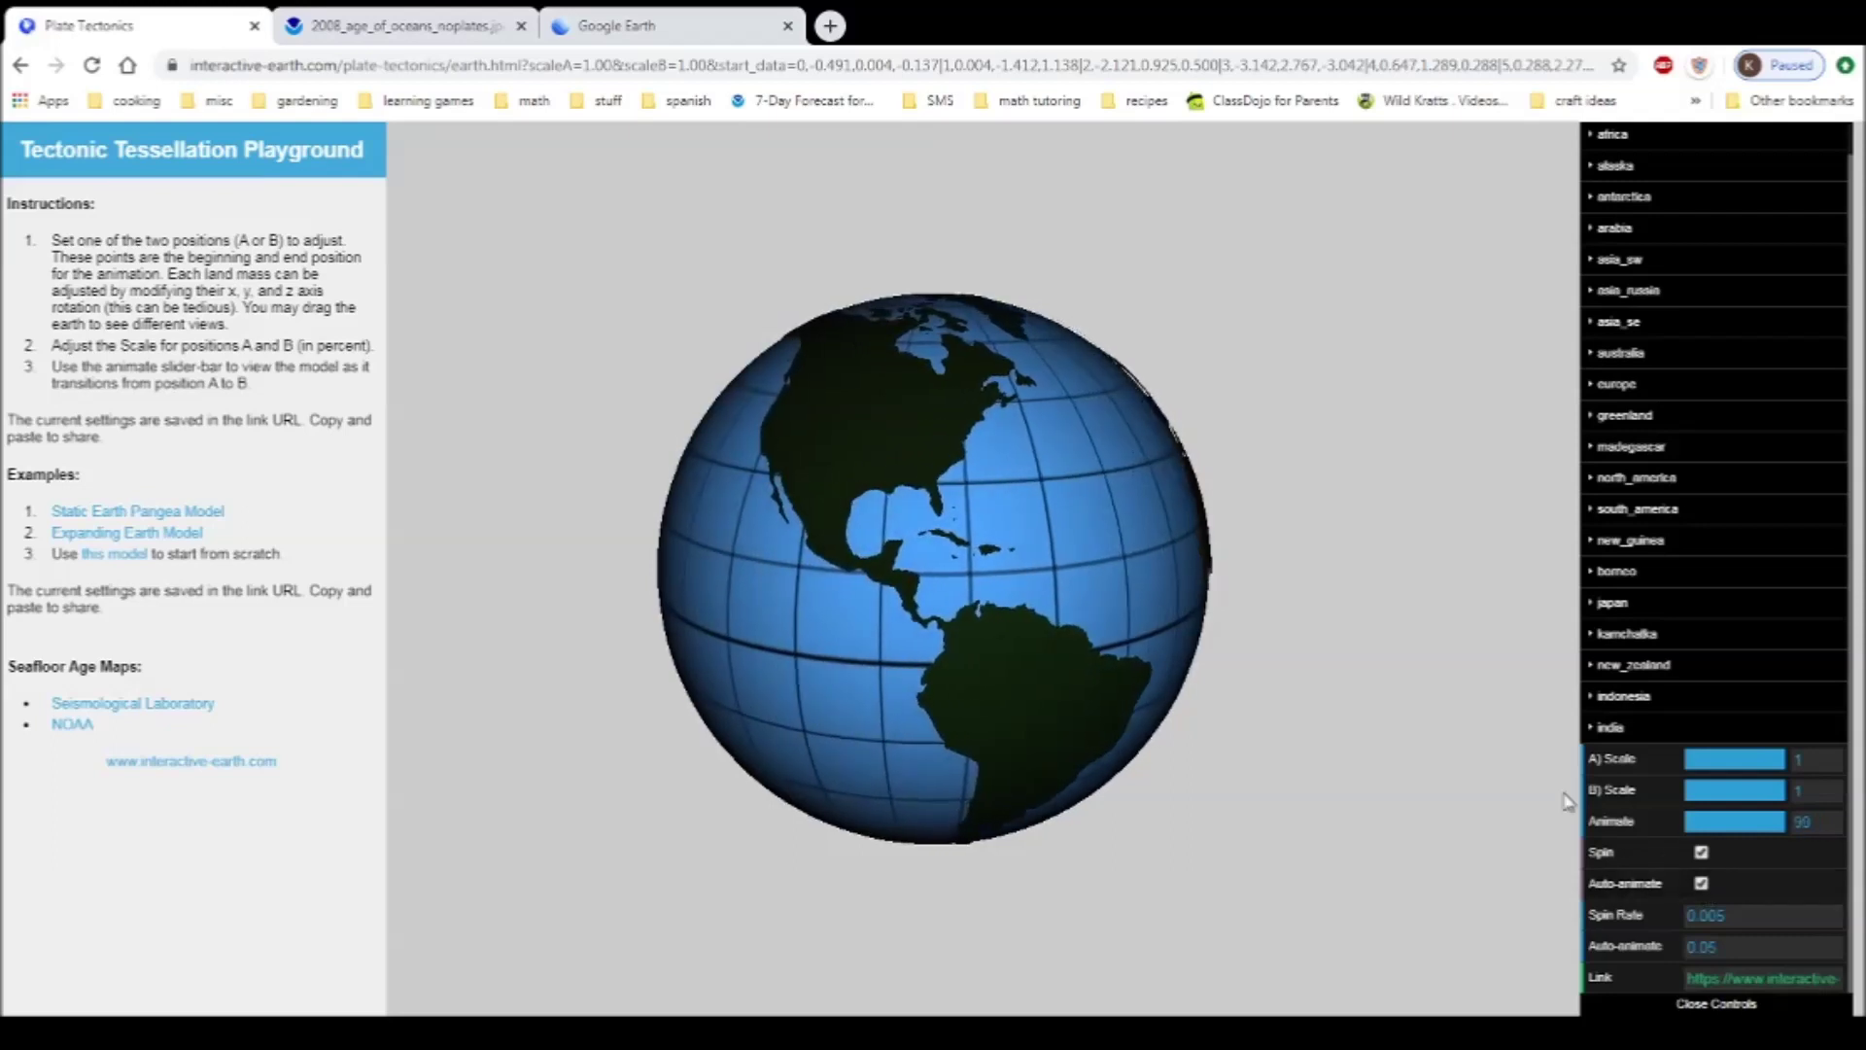
Examine the static Earth animation from all sides, following how the continents move around the Atlantic, Africa, Antarctica and the Arctic.
{"action": "left_click_drag", "start_coordinate": [1065, 469], "coordinate": [766, 595]}
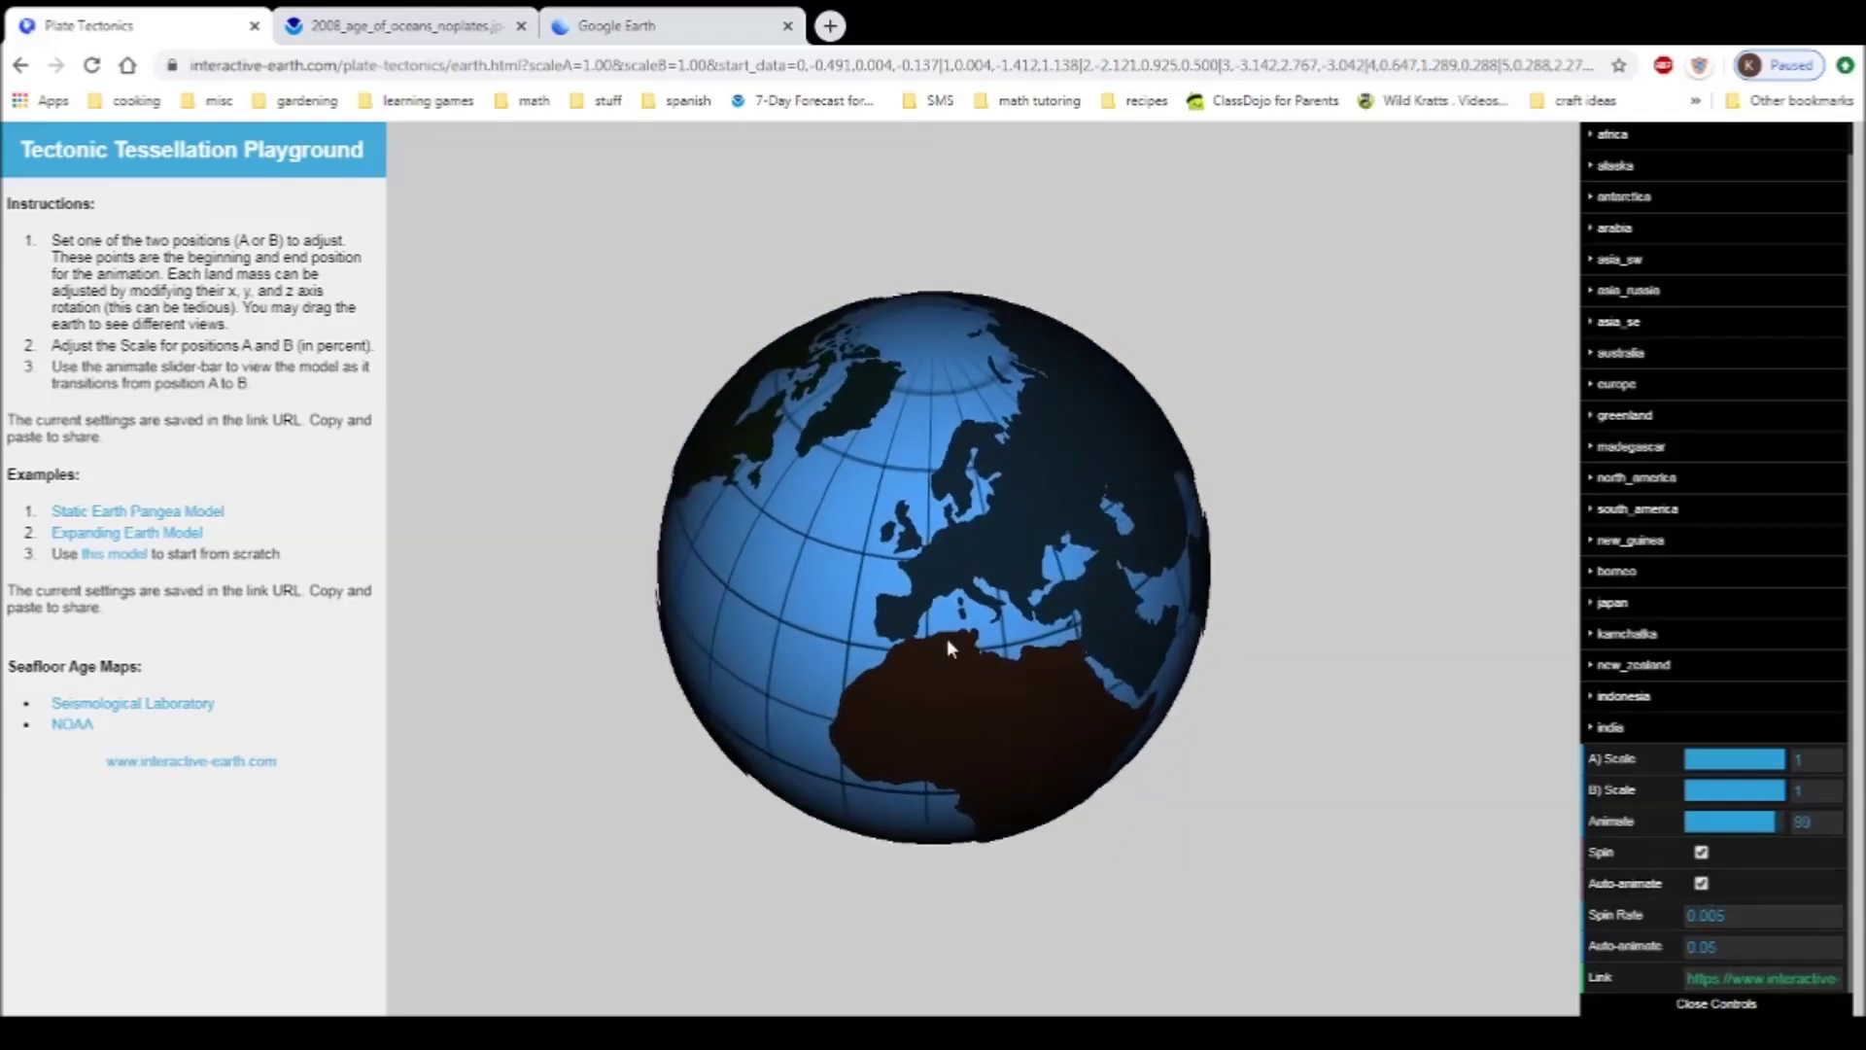
{"action": "left_click_drag", "start_coordinate": [1024, 645], "coordinate": [774, 591]}
{"action": "left_click_drag", "start_coordinate": [1038, 657], "coordinate": [972, 711]}
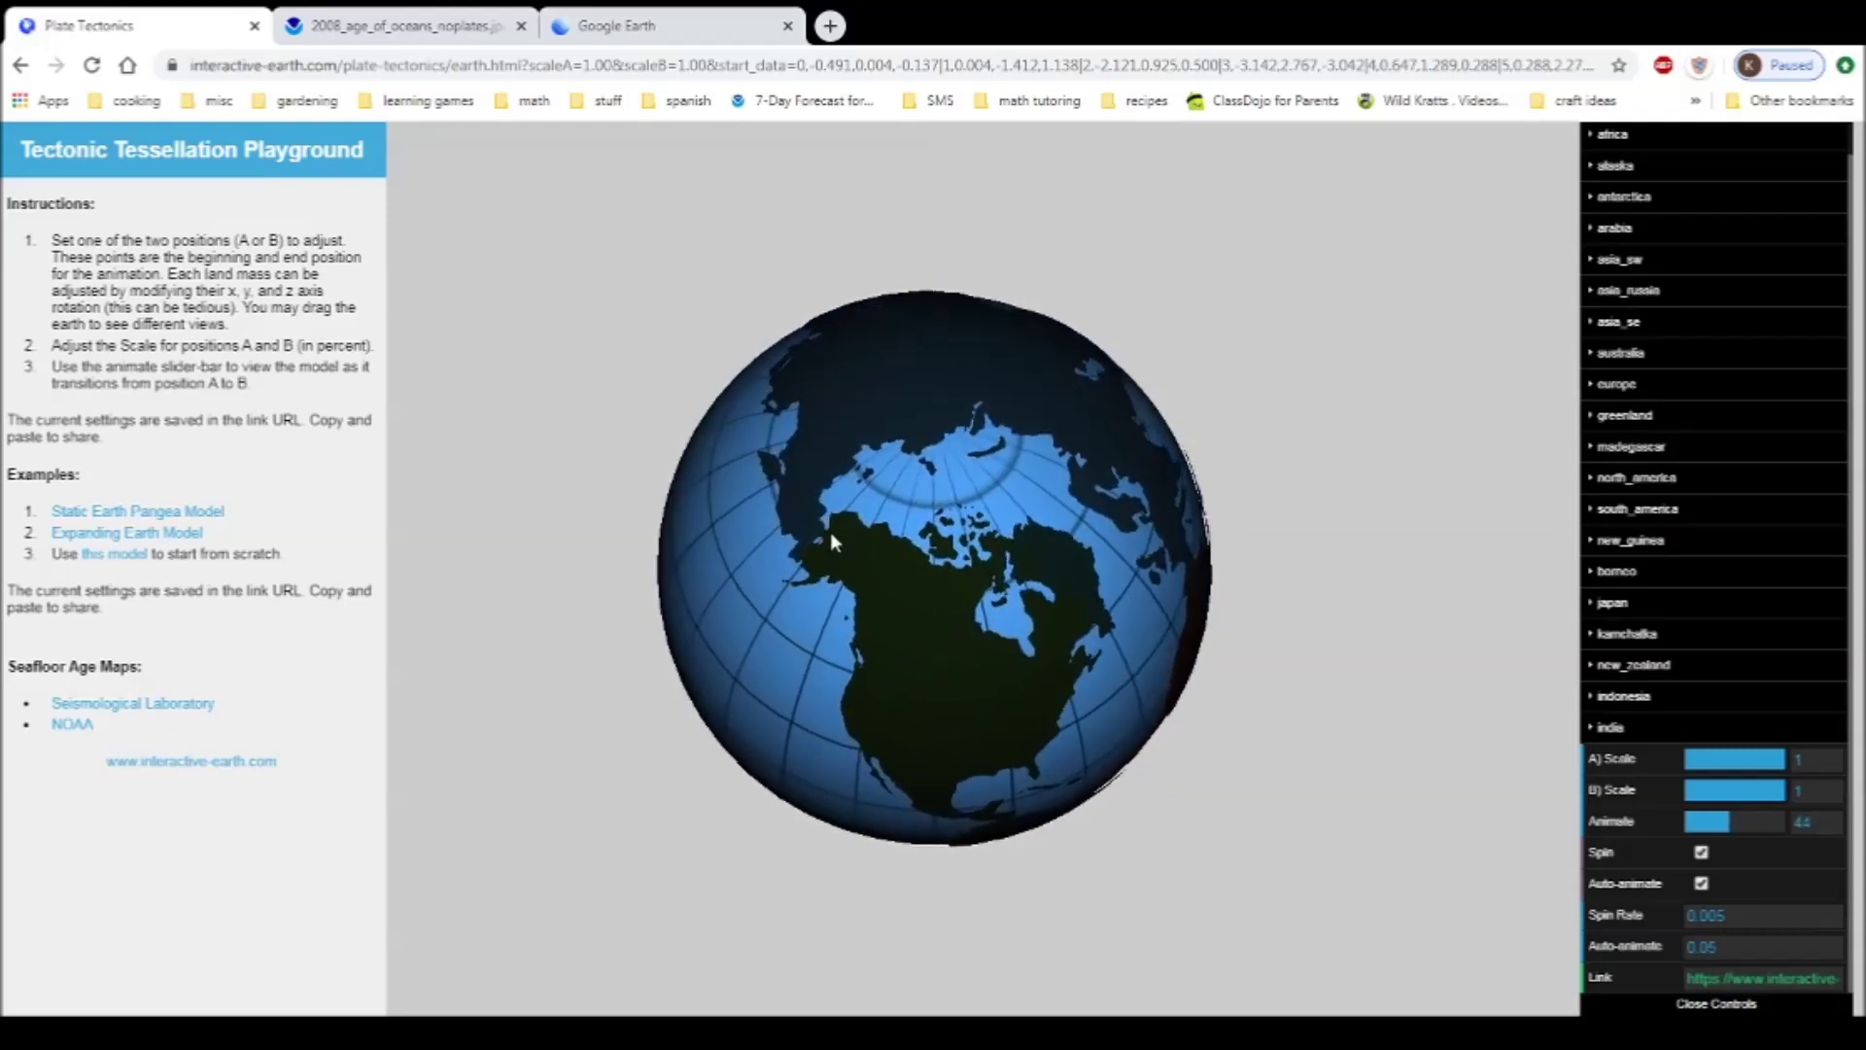
{"action": "left_click_drag", "start_coordinate": [1094, 661], "coordinate": [727, 535]}
{"action": "left_click_drag", "start_coordinate": [972, 715], "coordinate": [964, 564]}
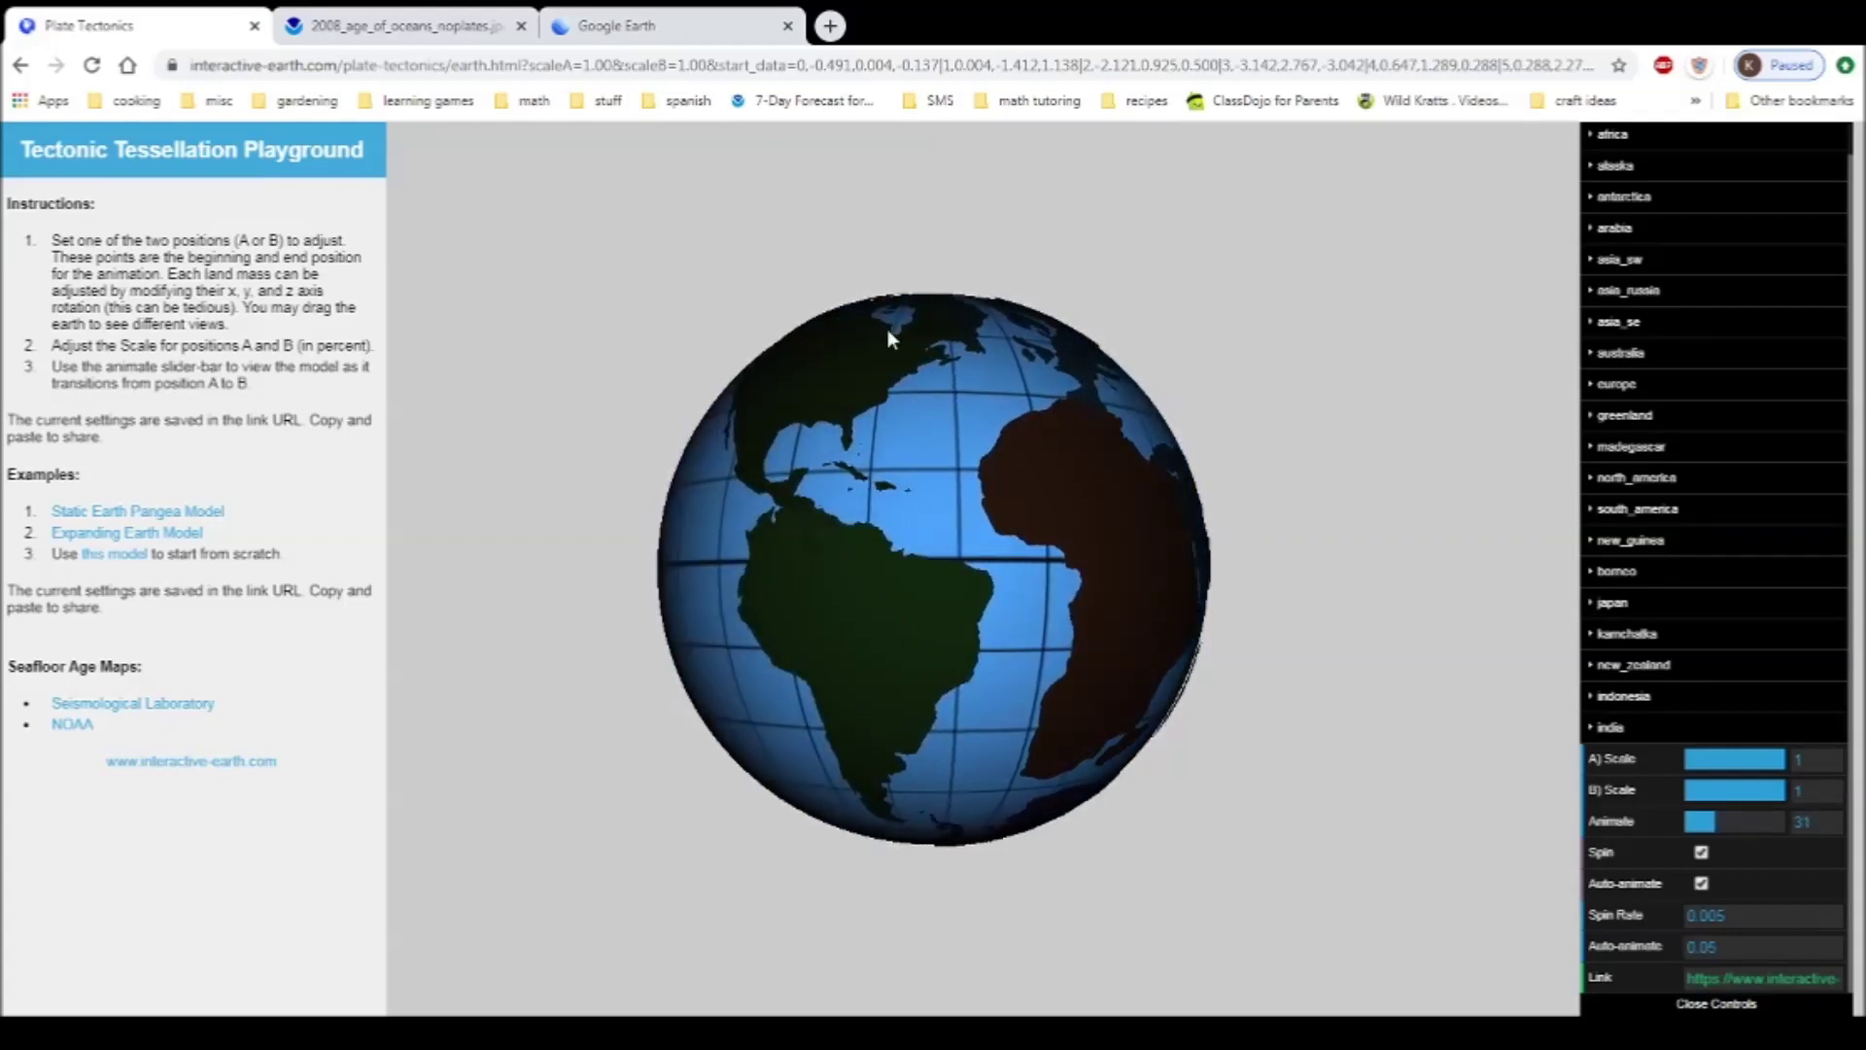
{"action": "left_click_drag", "start_coordinate": [1076, 597], "coordinate": [723, 574]}
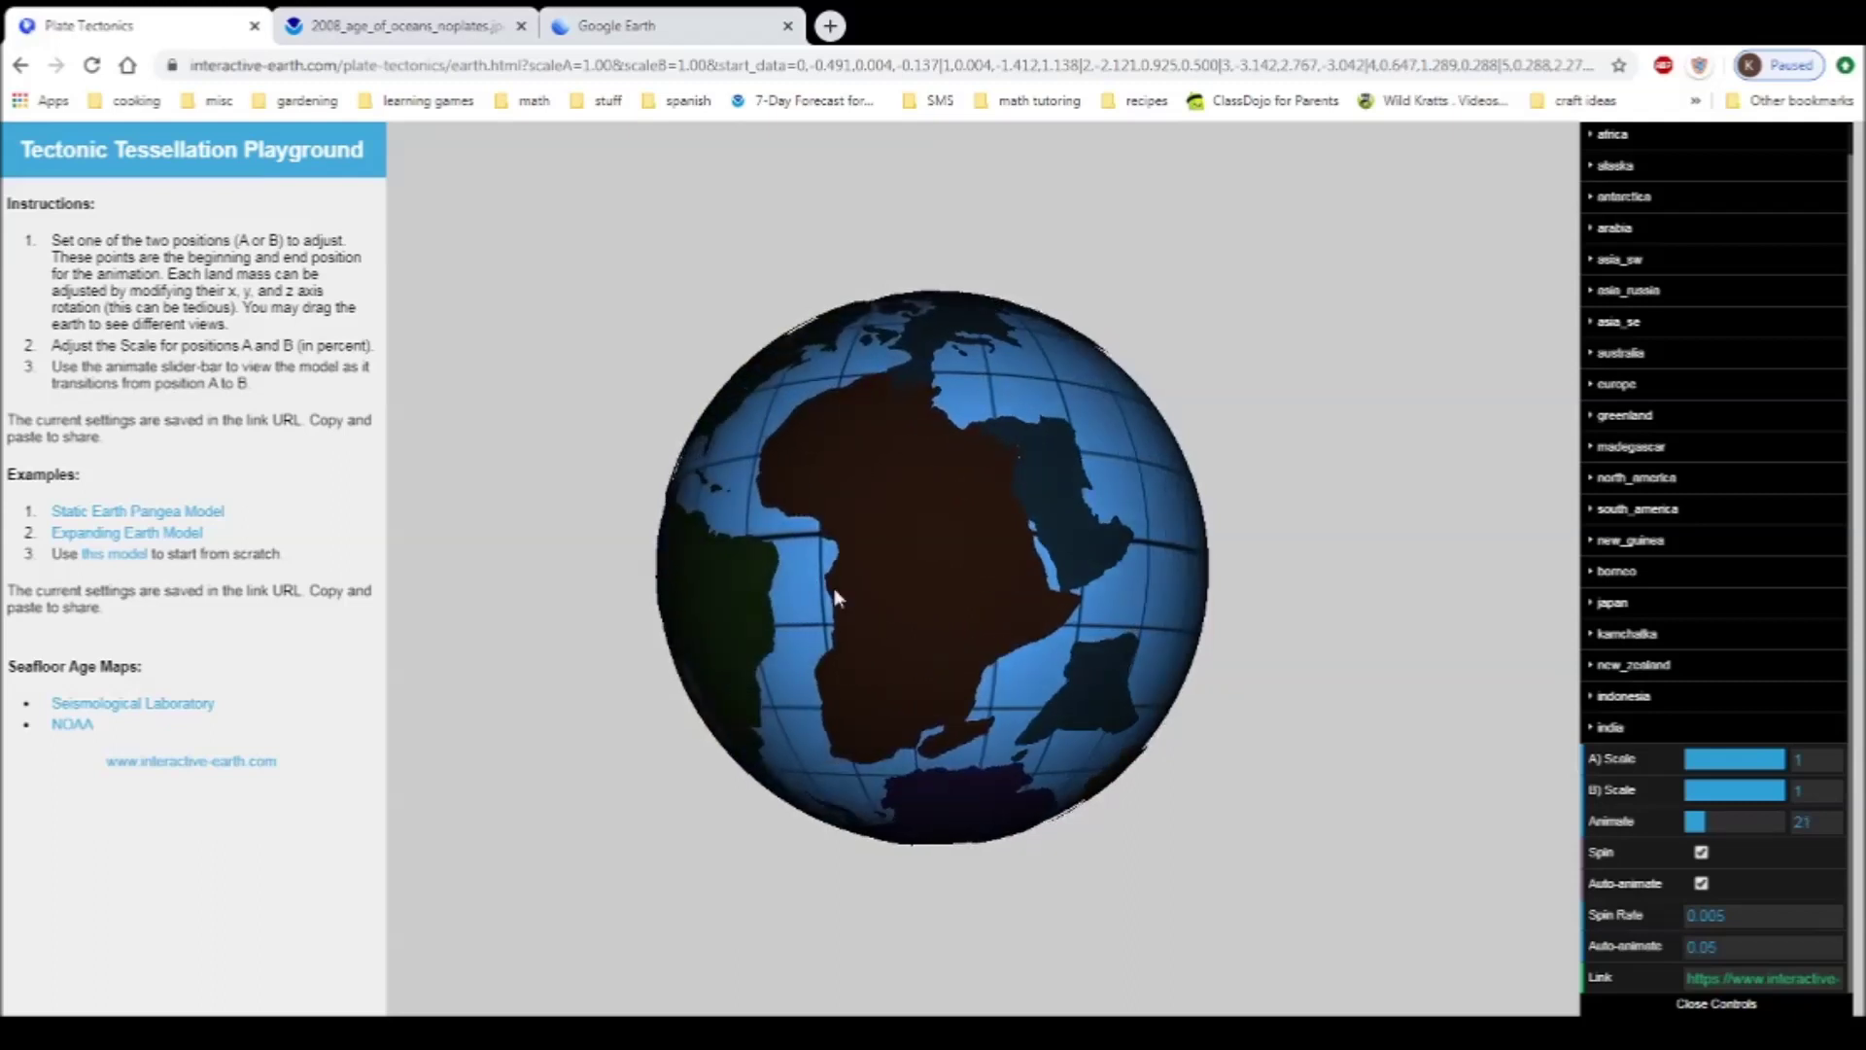
{"action": "left_click_drag", "start_coordinate": [927, 611], "coordinate": [759, 523]}
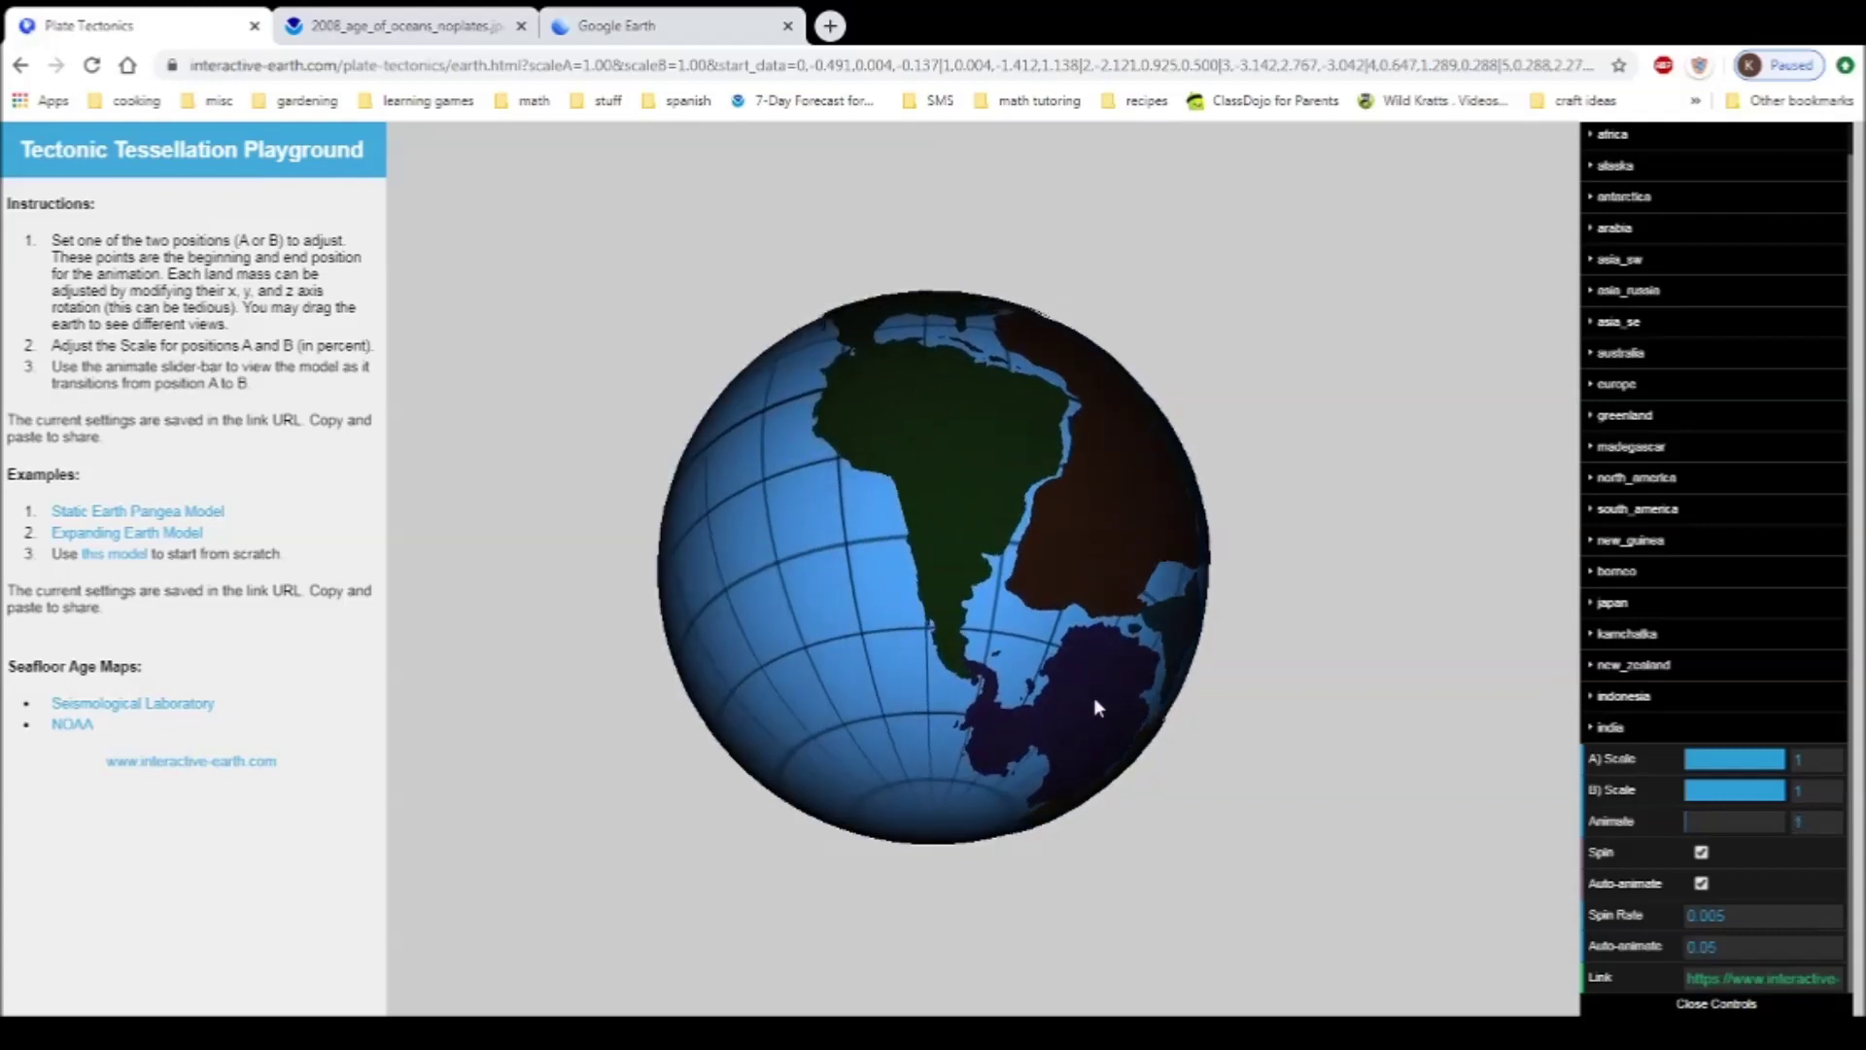
{"action": "left_click_drag", "start_coordinate": [1100, 702], "coordinate": [848, 525]}
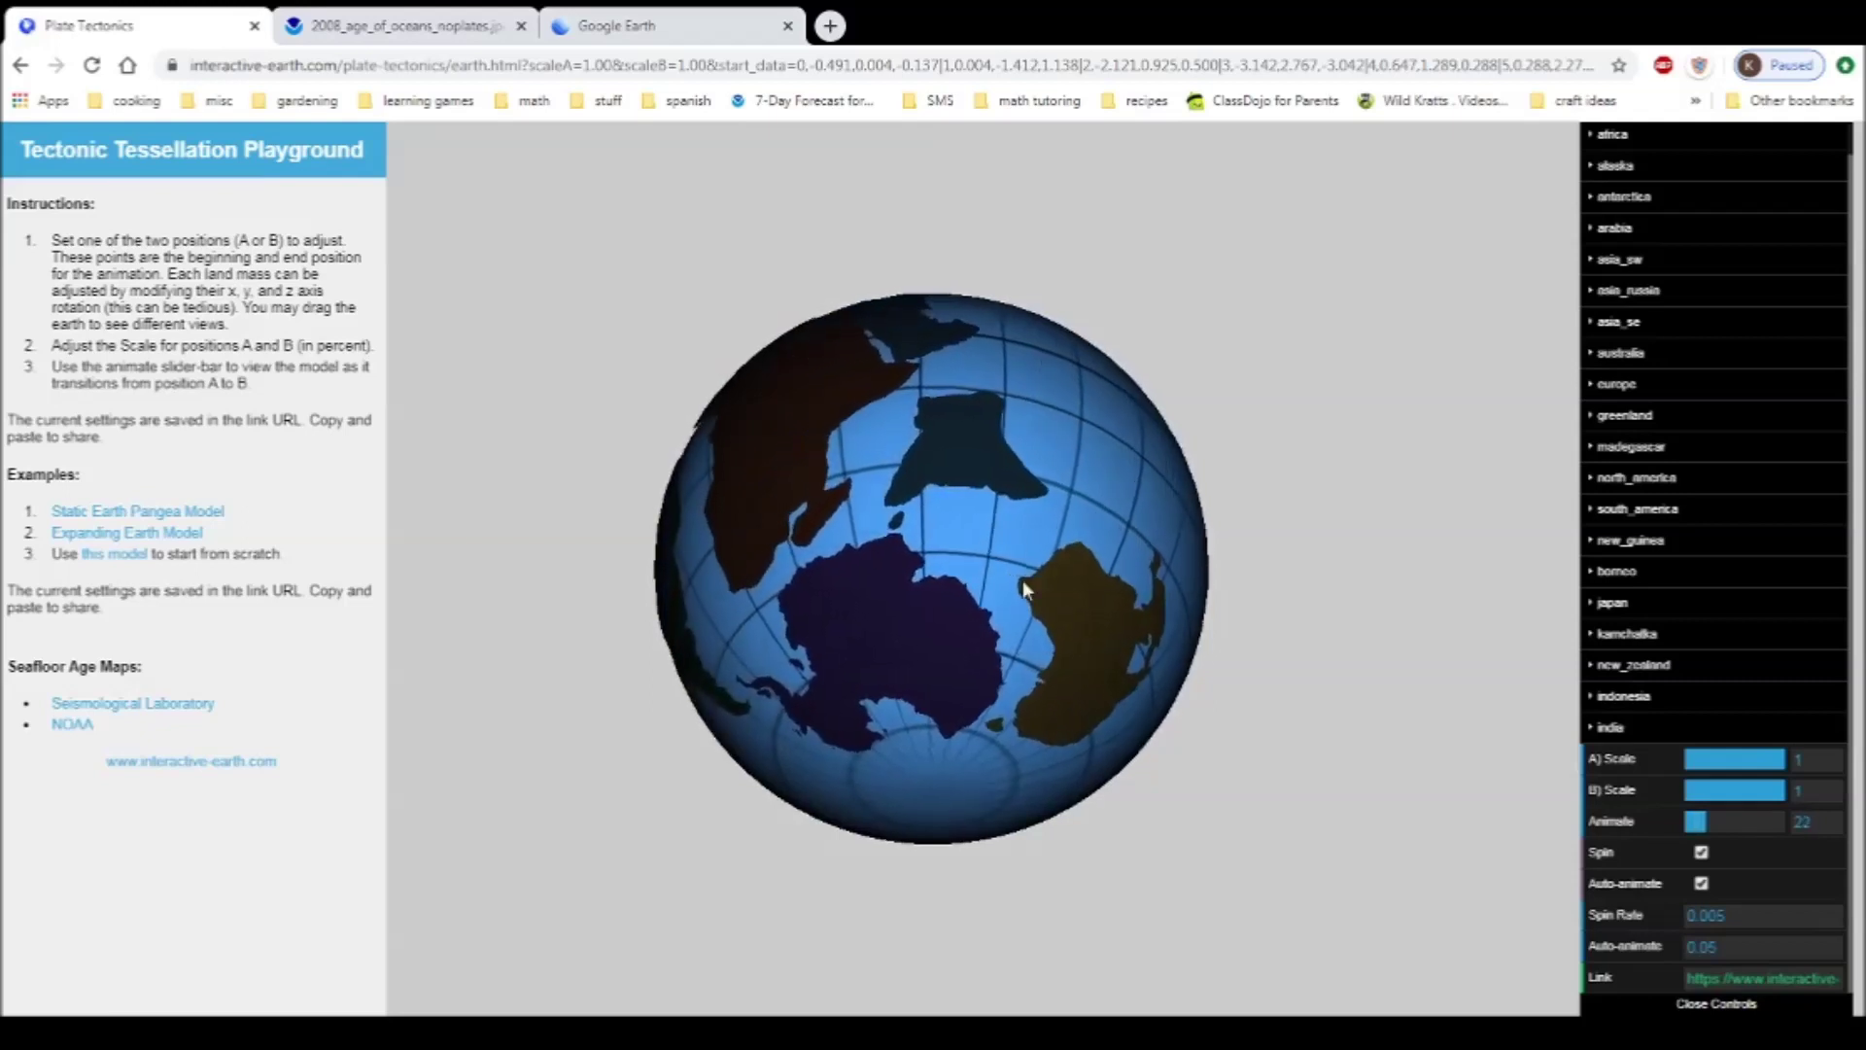
{"action": "left_click_drag", "start_coordinate": [902, 383], "coordinate": [825, 628]}
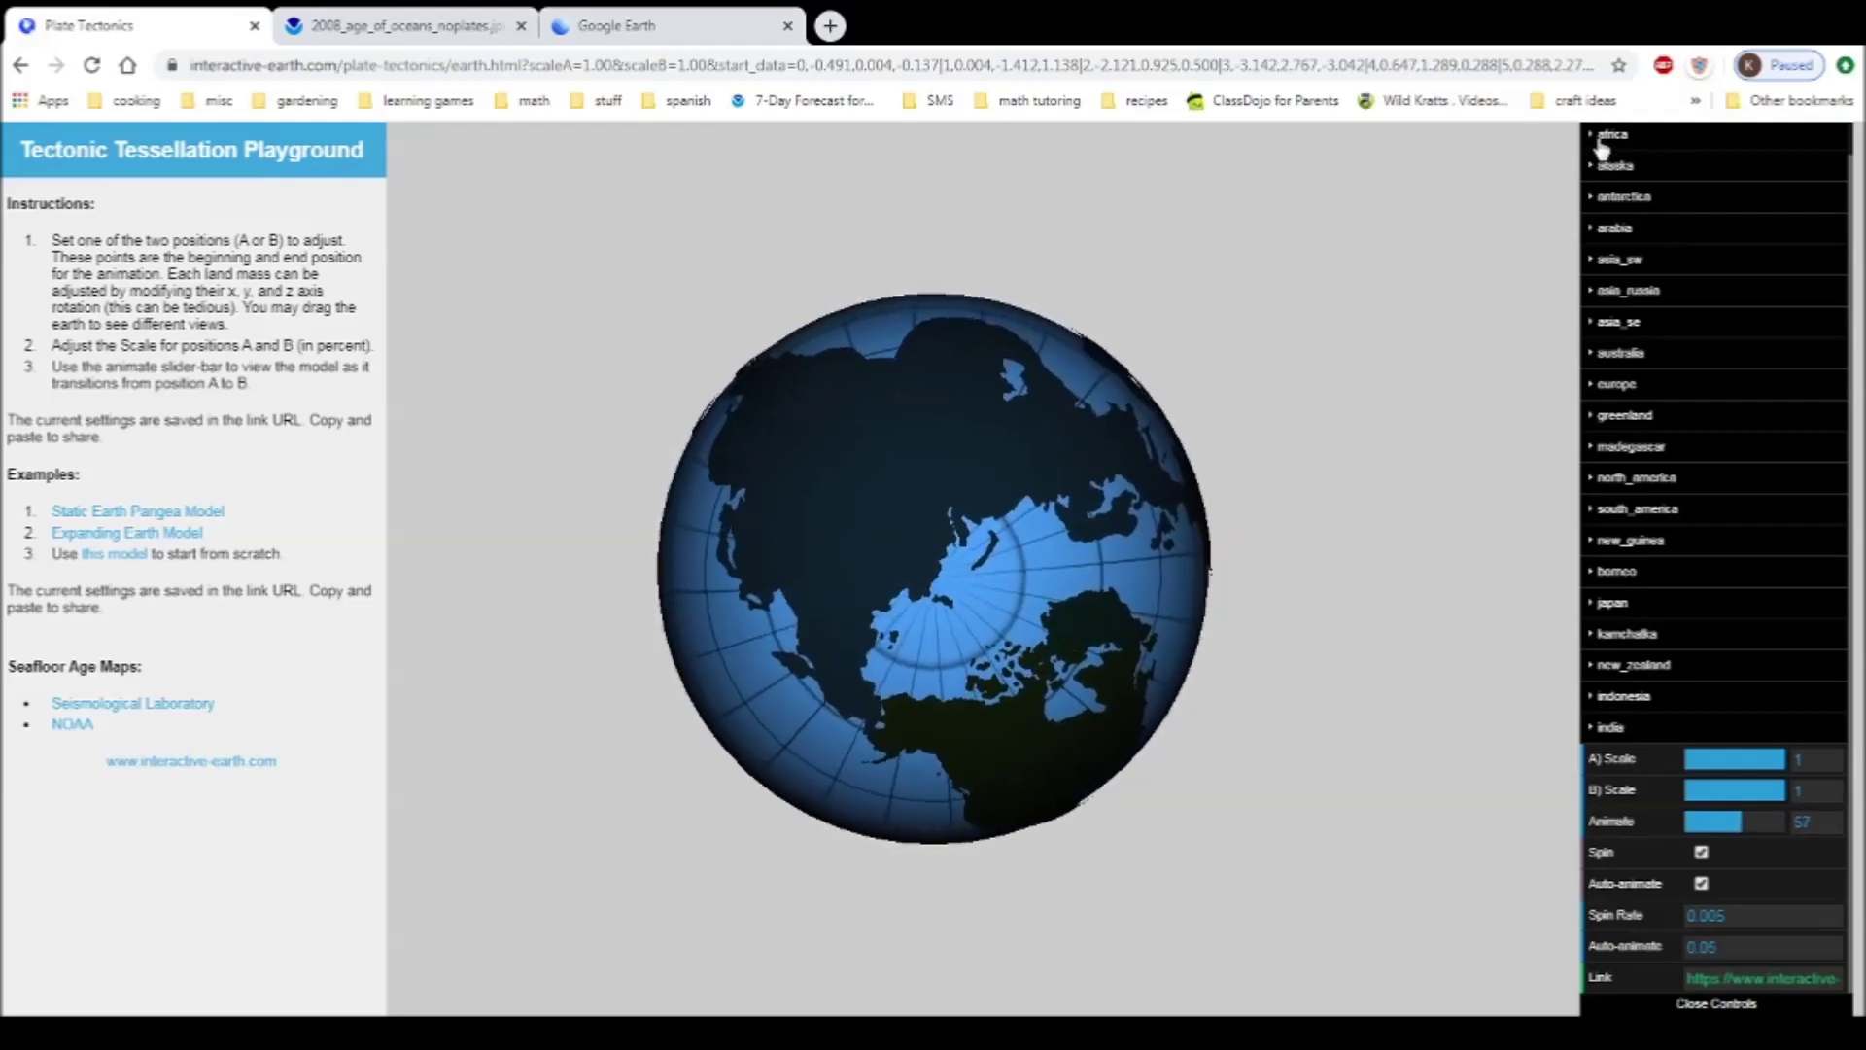
Turn off spin and auto-animate, and display position A to examine how North America, South America and Africa fit together.
{"action": "left_click", "coordinate": [1701, 853]}
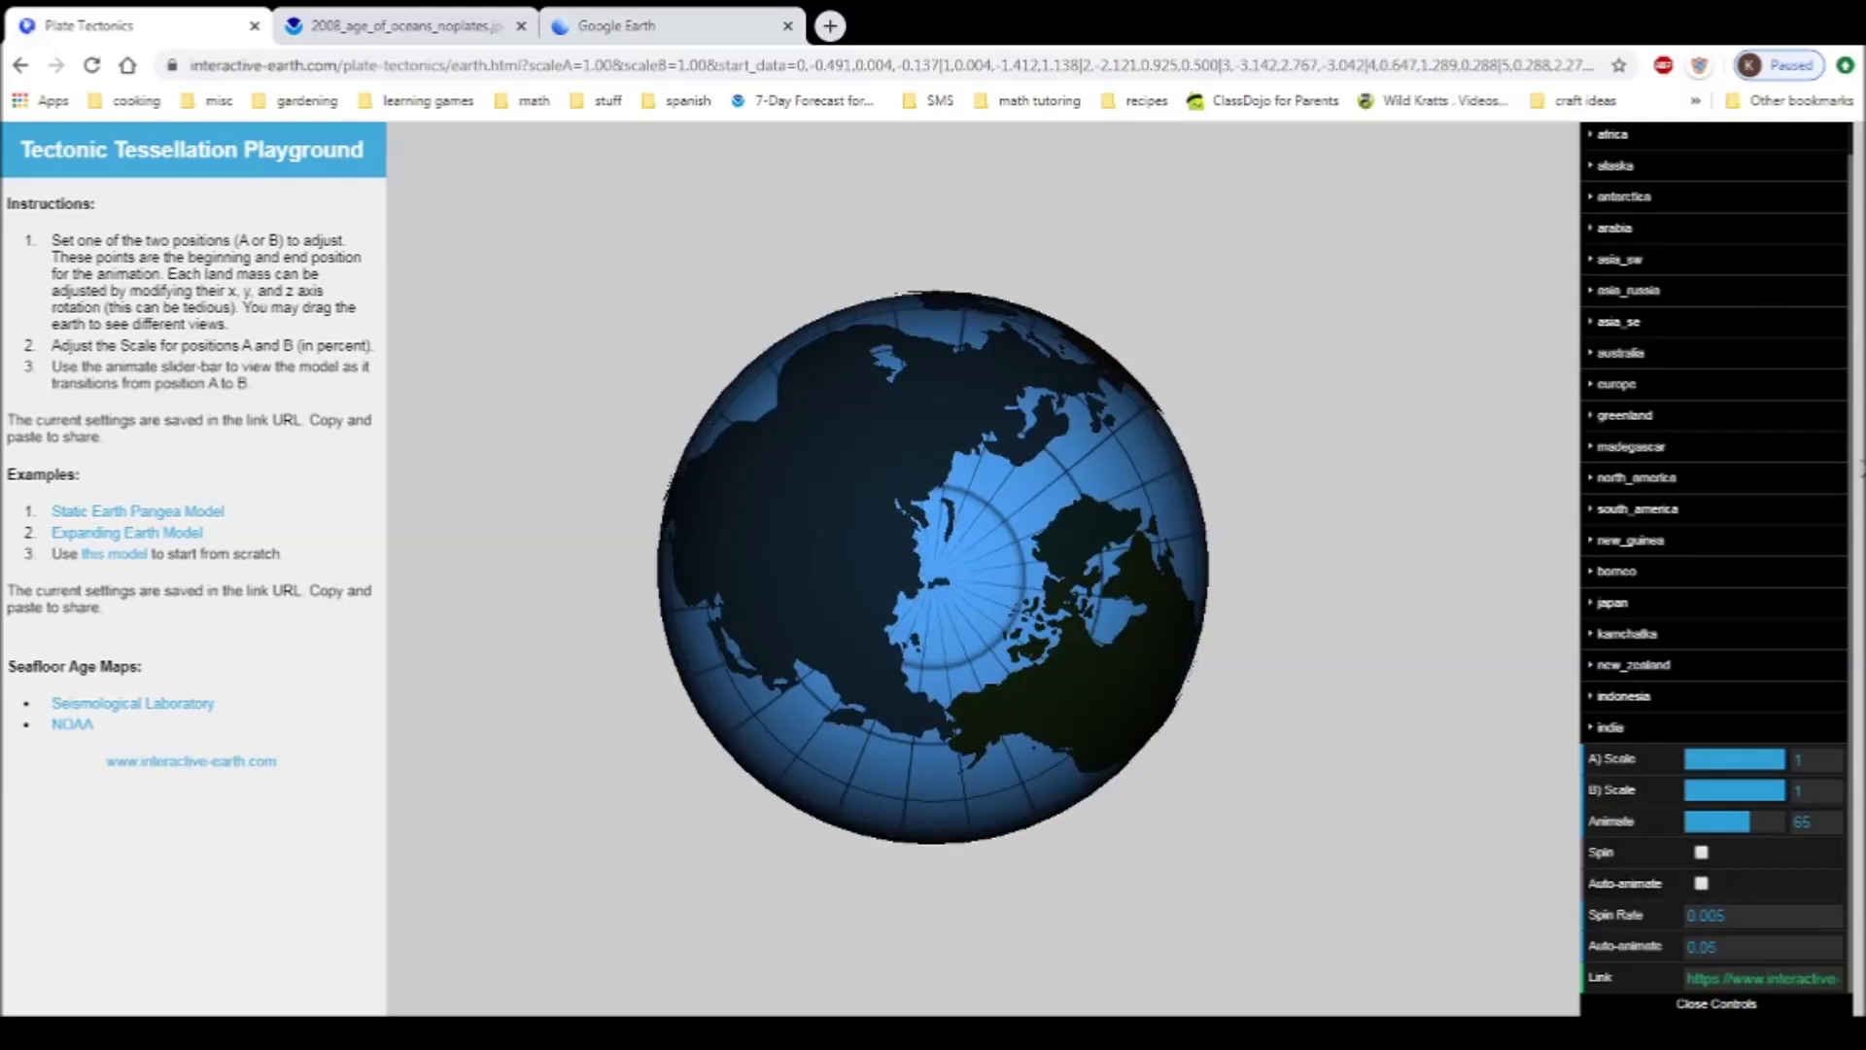
{"action": "scroll", "coordinate": [1820, 486], "scroll_direction": "up", "scroll_amount": 1}
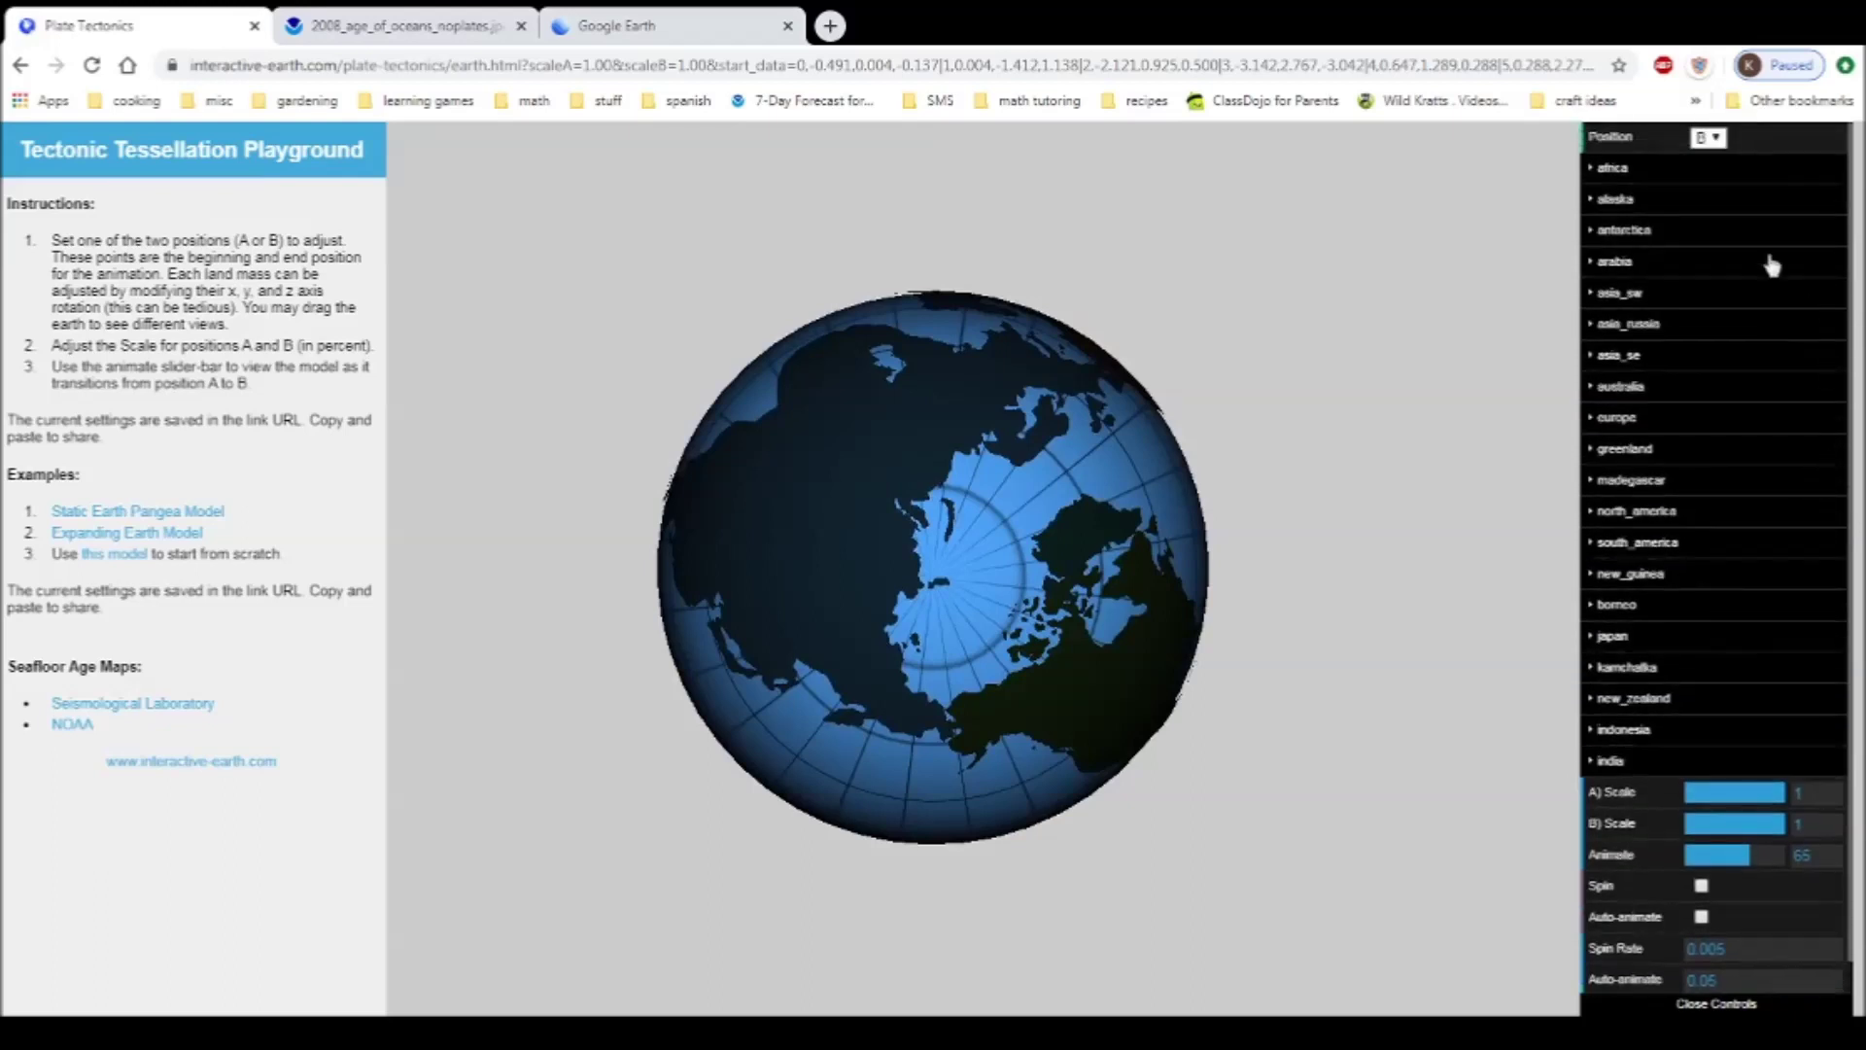
{"action": "left_click", "coordinate": [1712, 167]}
{"action": "left_click_drag", "start_coordinate": [1040, 621], "coordinate": [937, 411]}
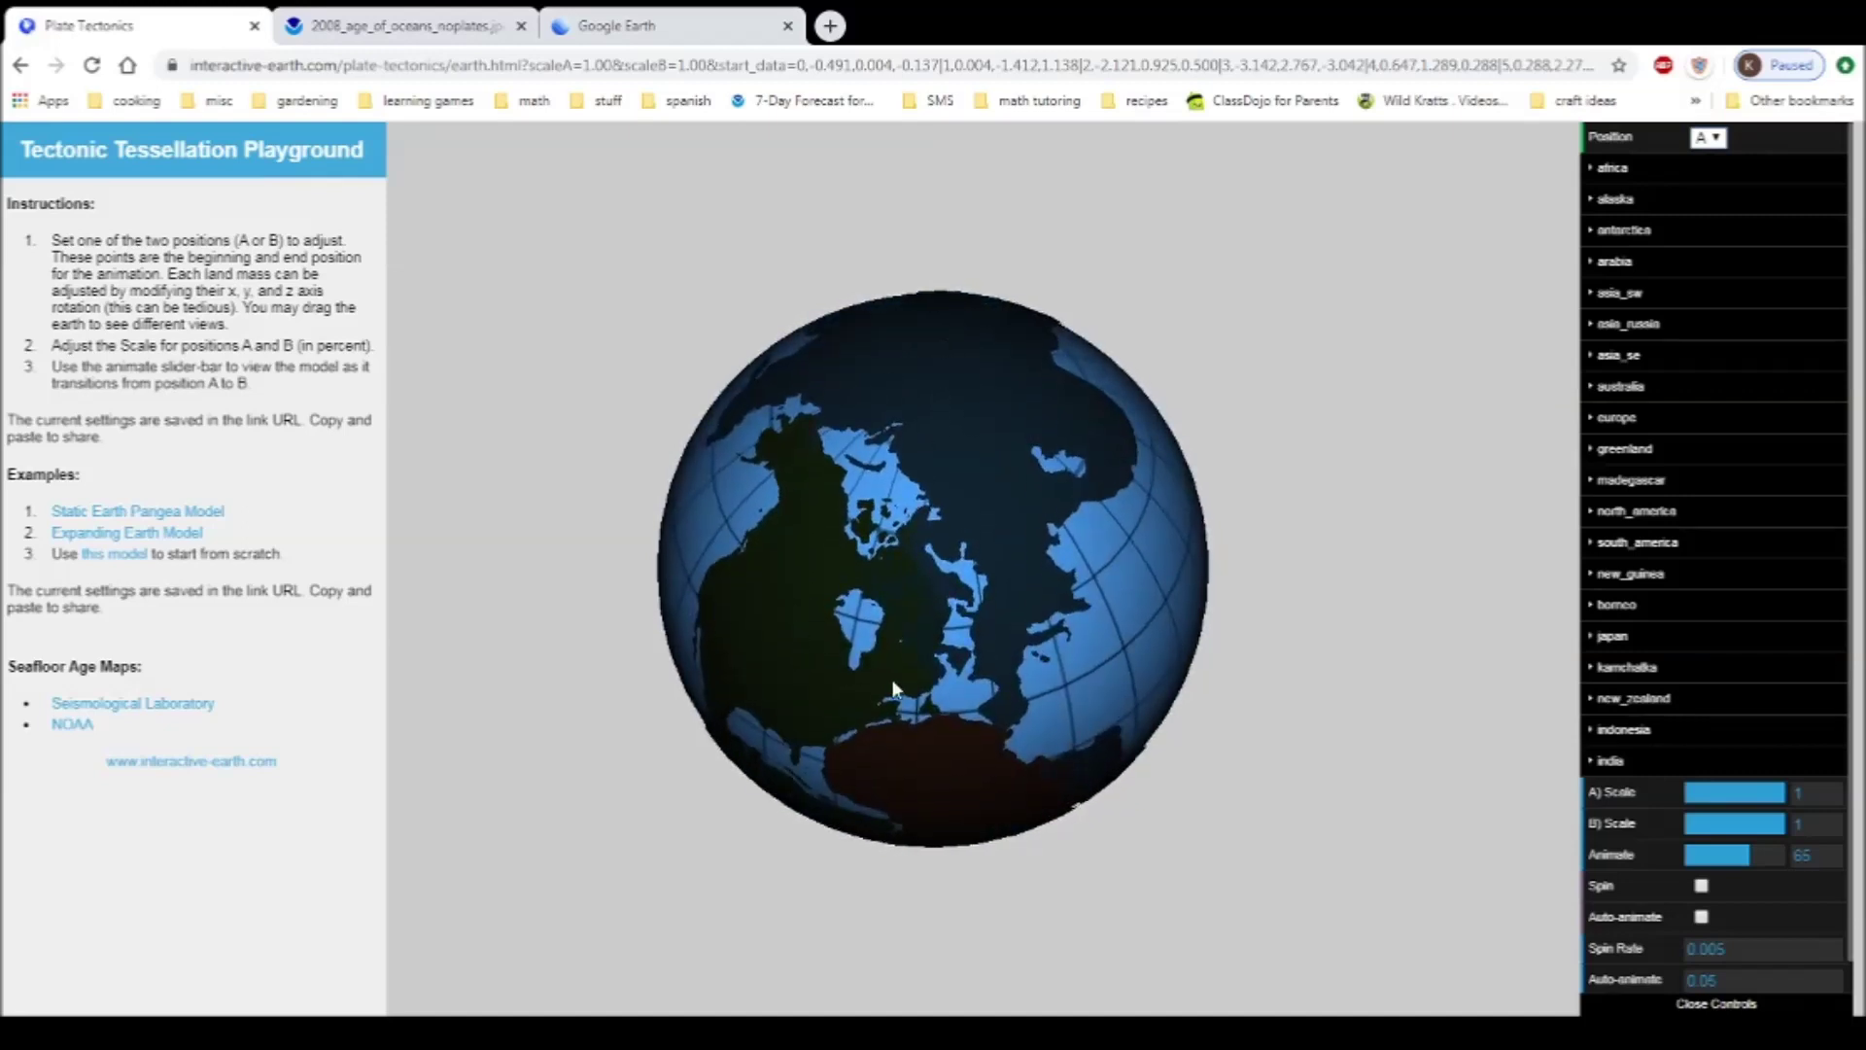
{"action": "left_click_drag", "start_coordinate": [930, 765], "coordinate": [822, 663]}
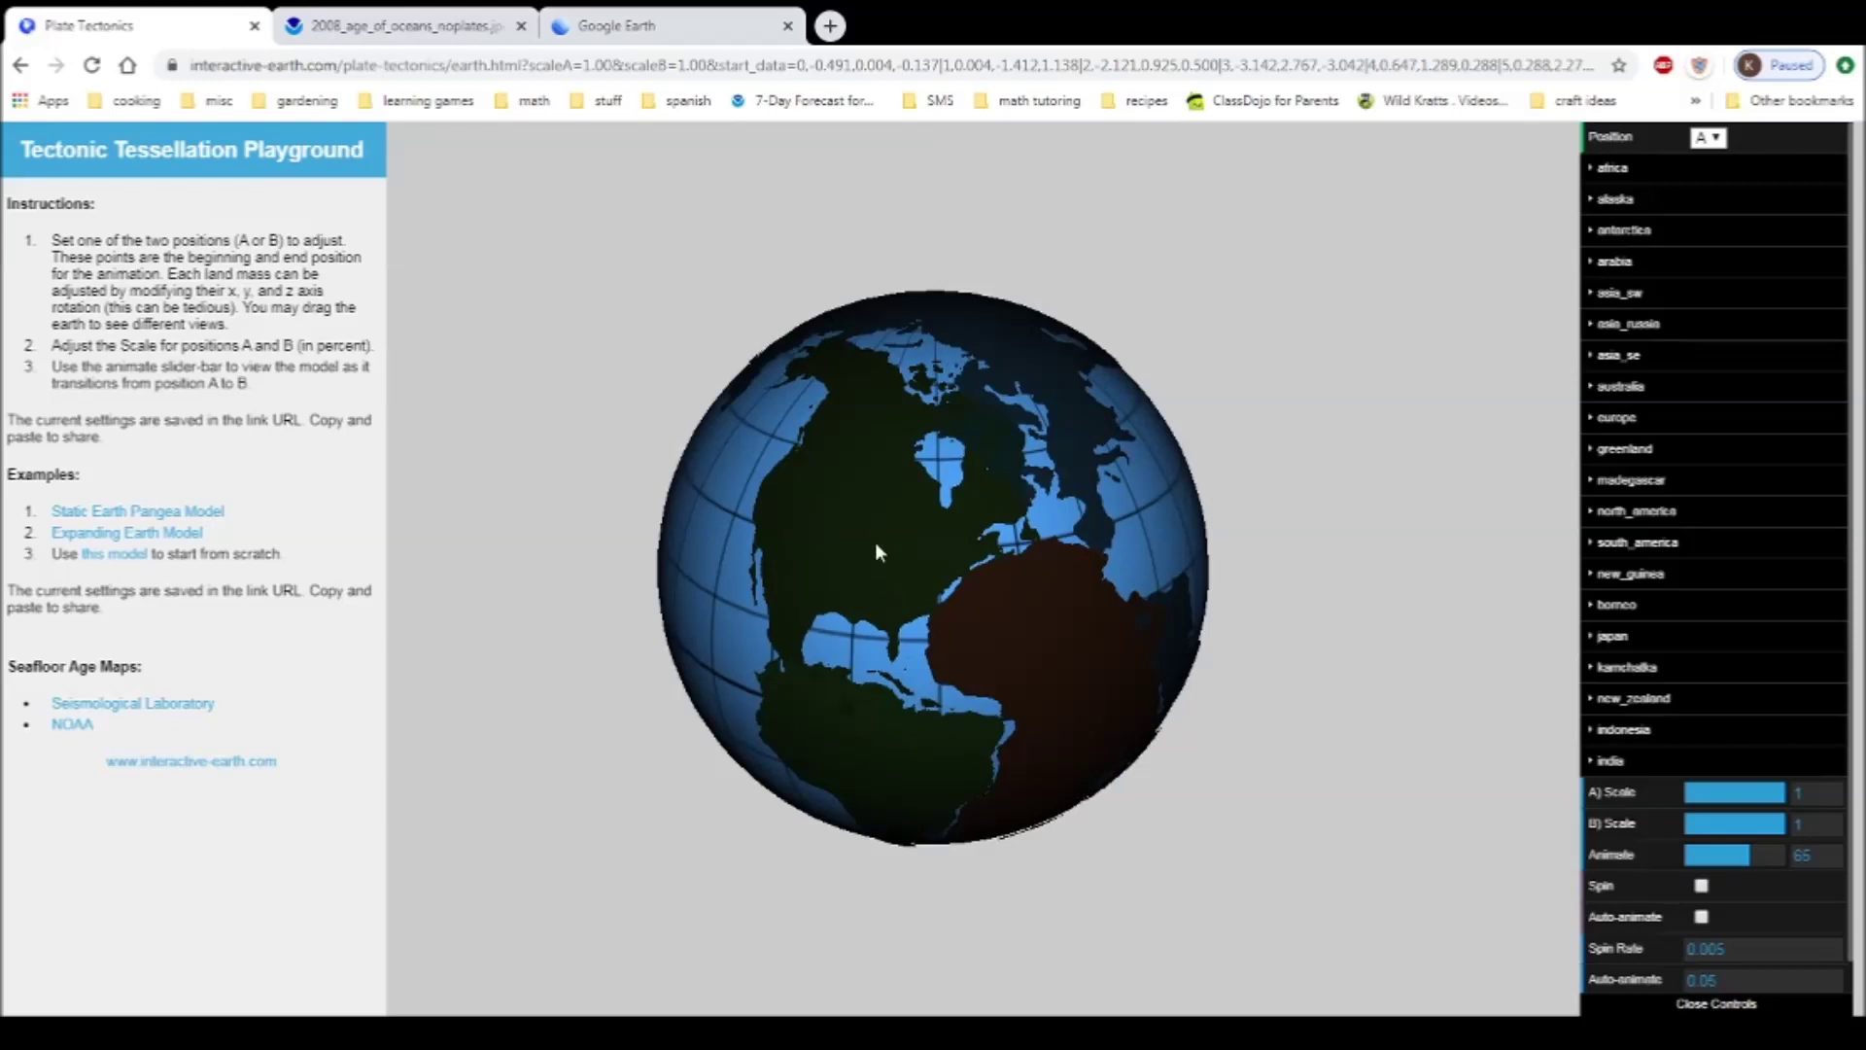
{"action": "mouse_move", "coordinate": [1081, 696]}
{"action": "left_mouse_down"}
{"action": "mouse_move", "coordinate": [963, 591]}
{"action": "mouse_move", "coordinate": [1038, 591]}
{"action": "mouse_move", "coordinate": [1083, 673]}
{"action": "left_mouse_up"}
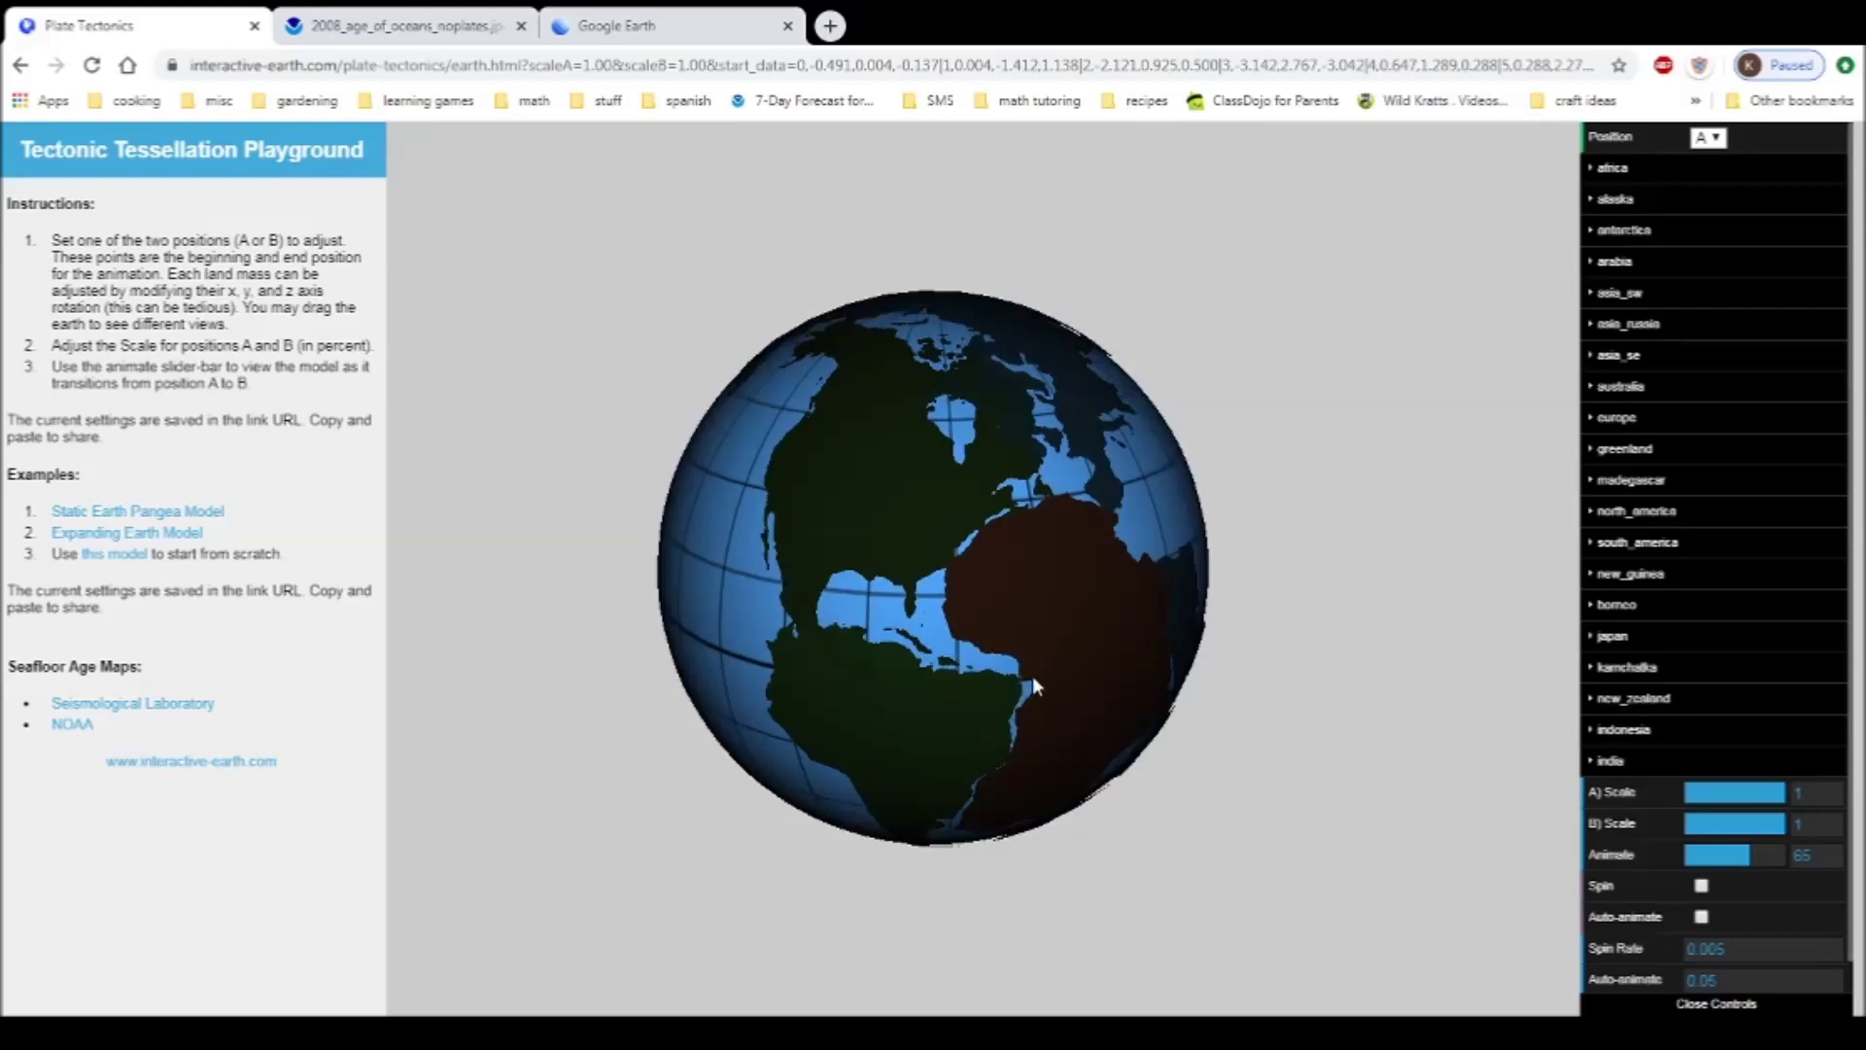
{"action": "left_click_drag", "start_coordinate": [1028, 607], "coordinate": [989, 567]}
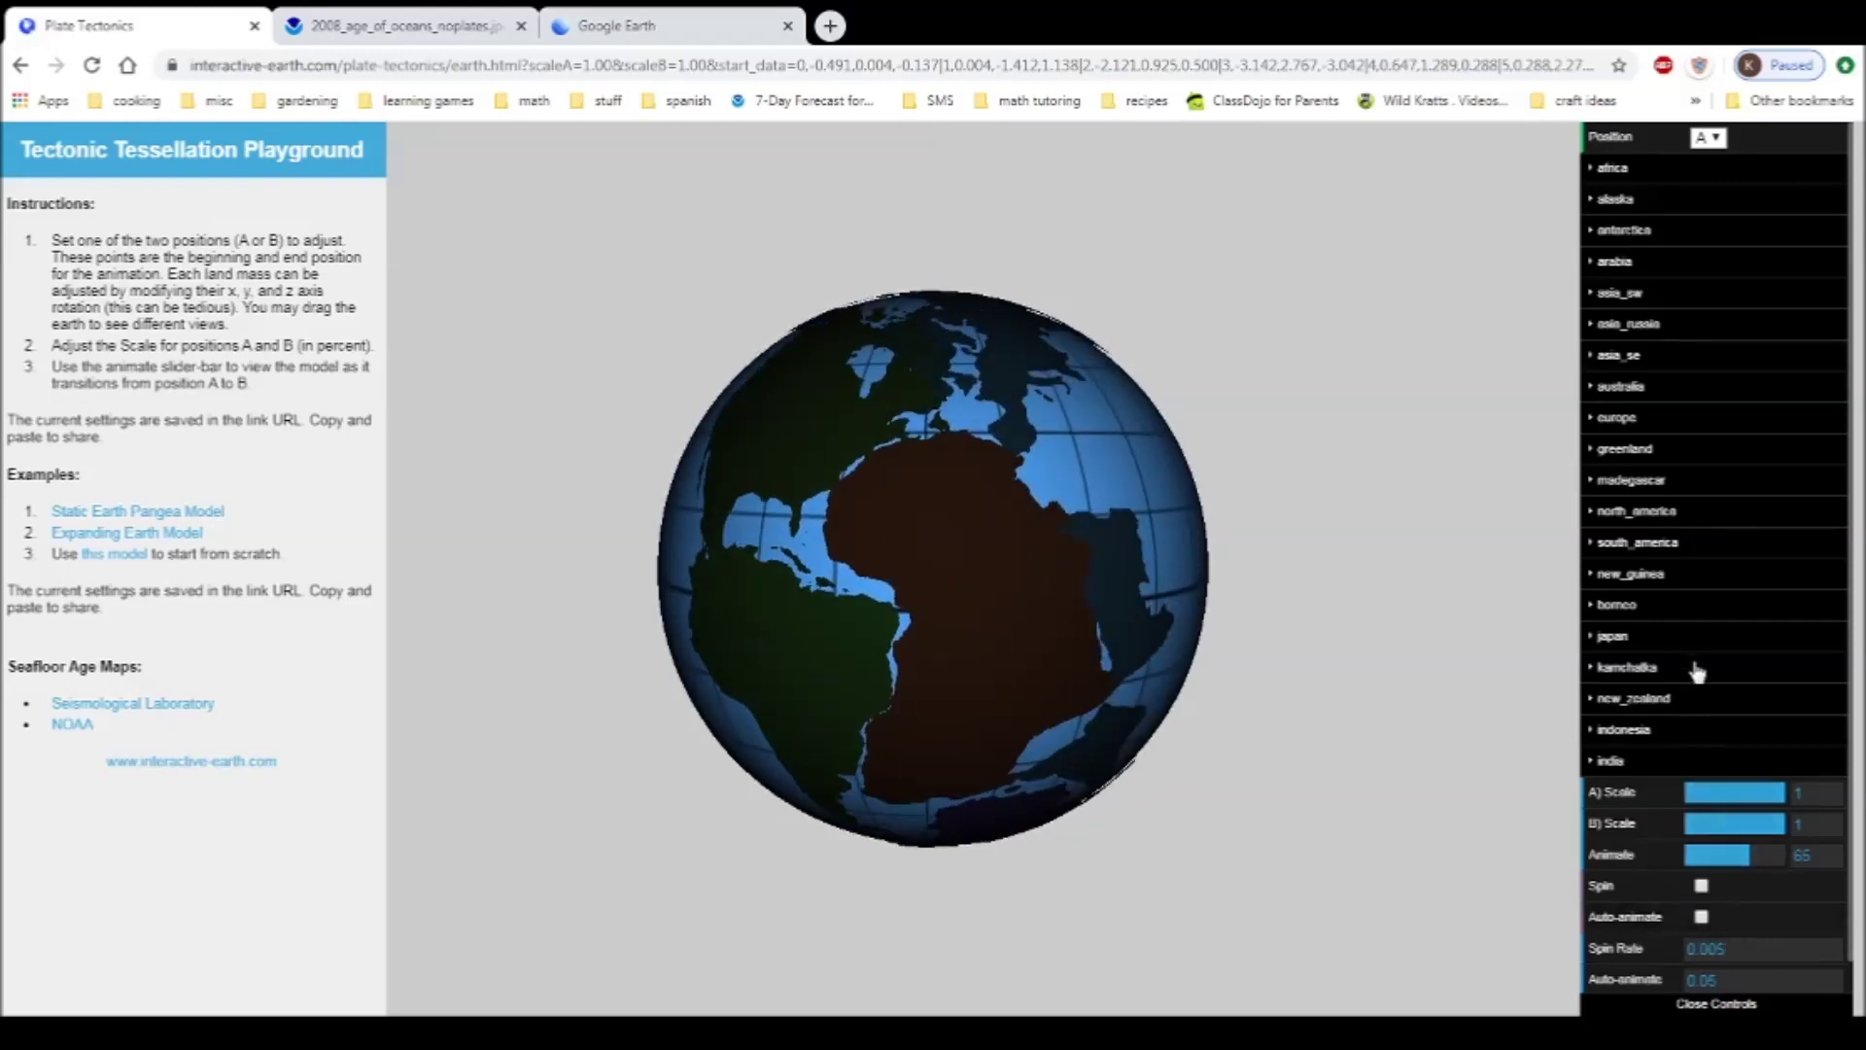
Compare the continent arrangements of positions A and B by alternating between them, ending on position B.
{"action": "left_click", "coordinate": [1710, 187]}
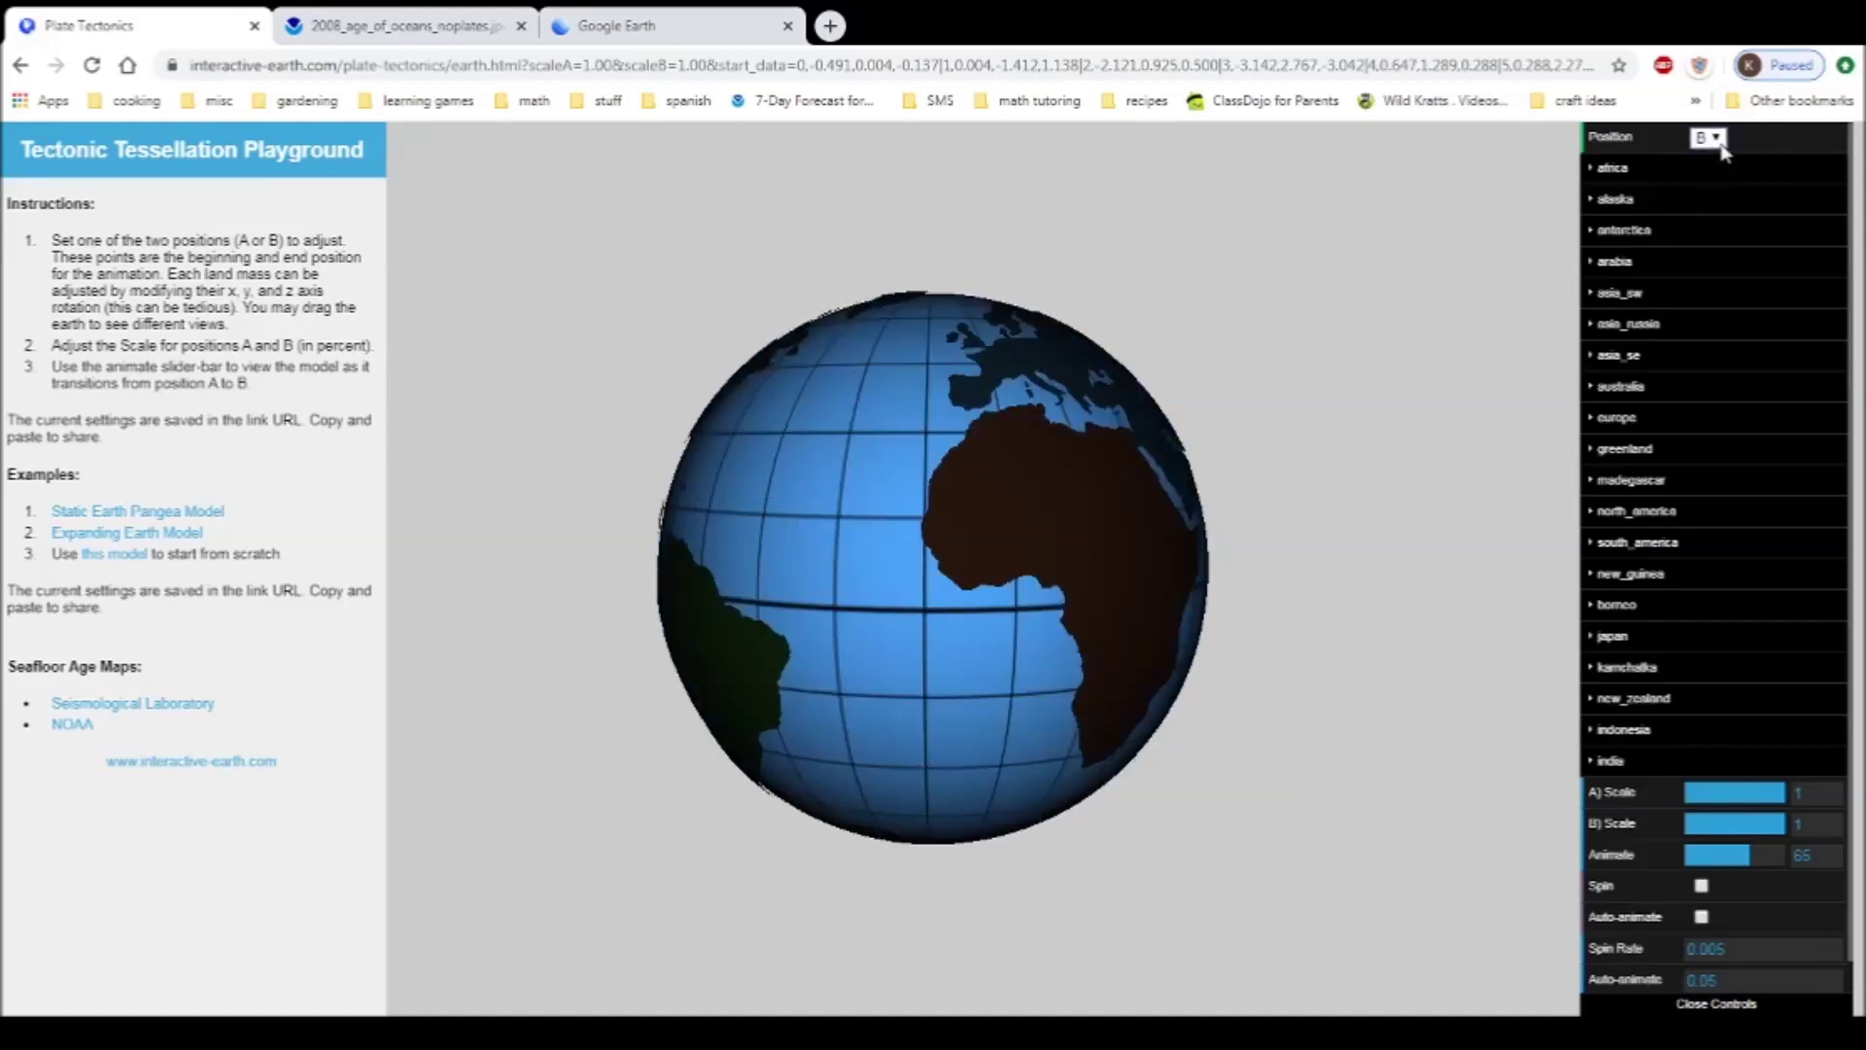
{"action": "left_click", "coordinate": [1720, 143]}
{"action": "left_click", "coordinate": [1708, 163]}
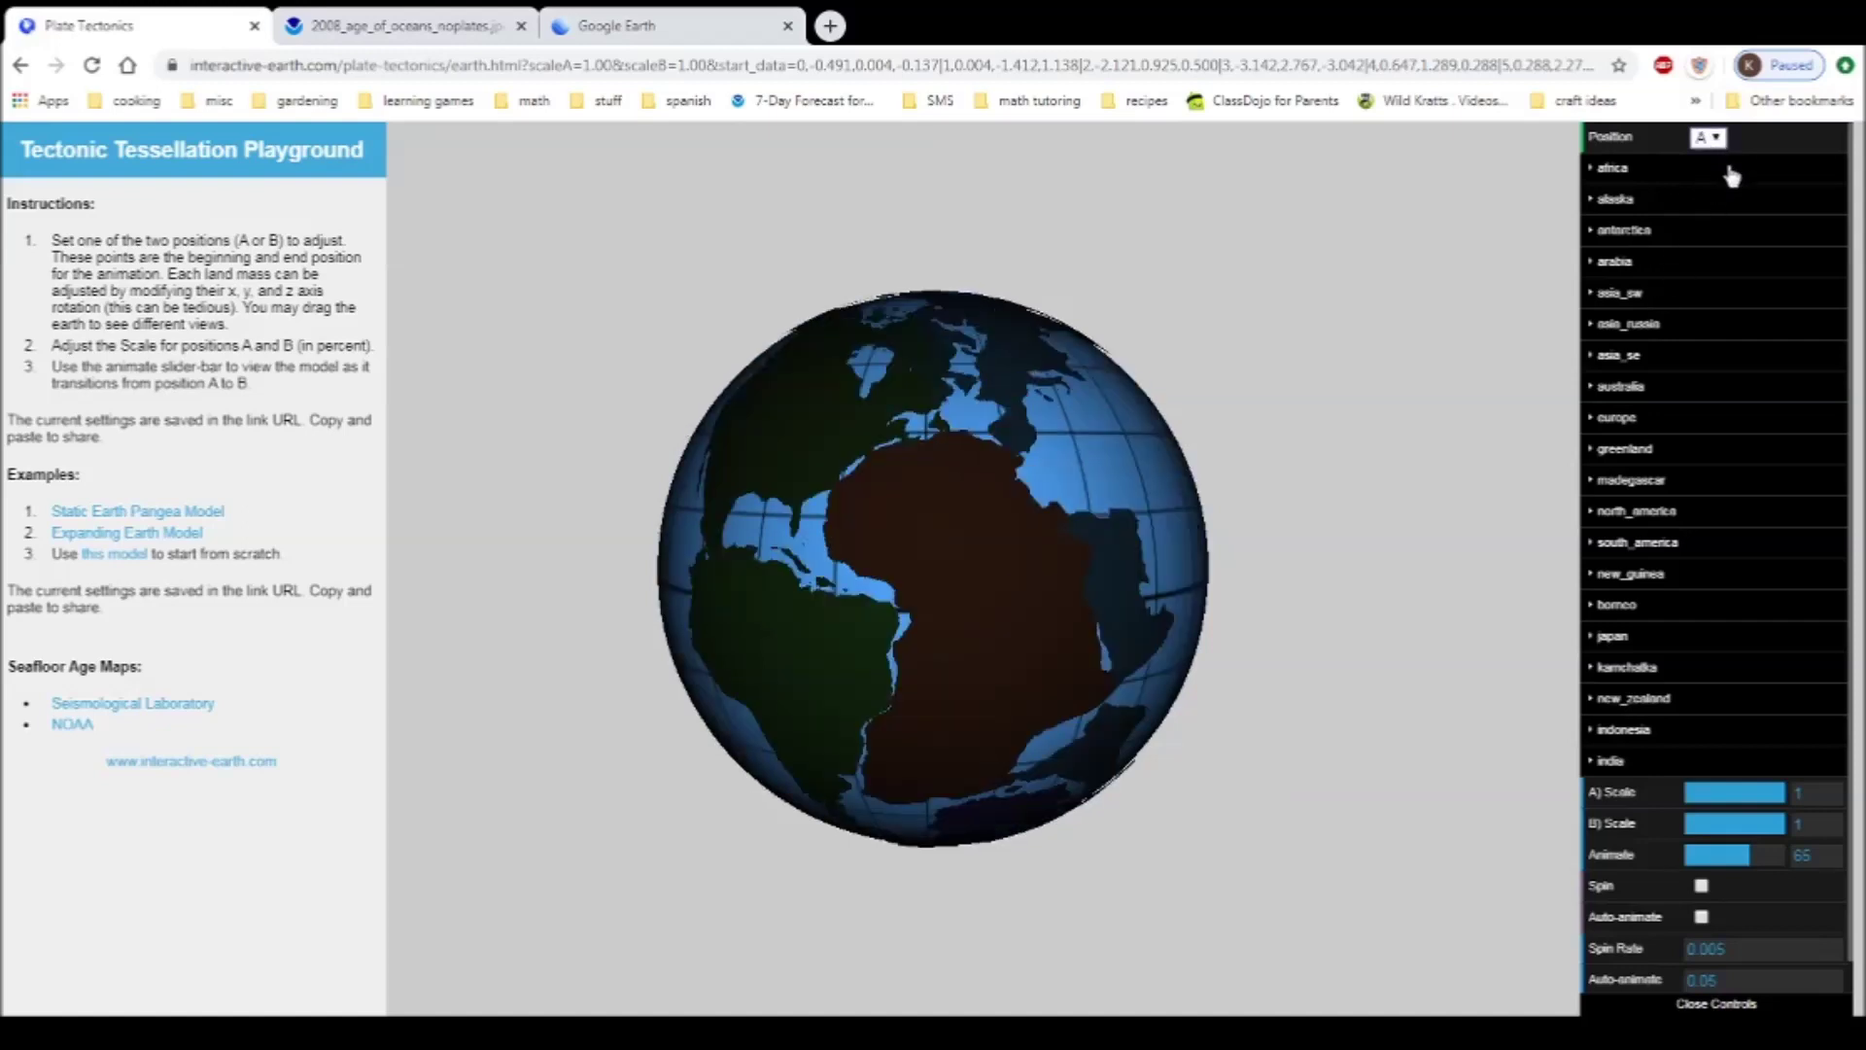
{"action": "left_click", "coordinate": [1707, 186]}
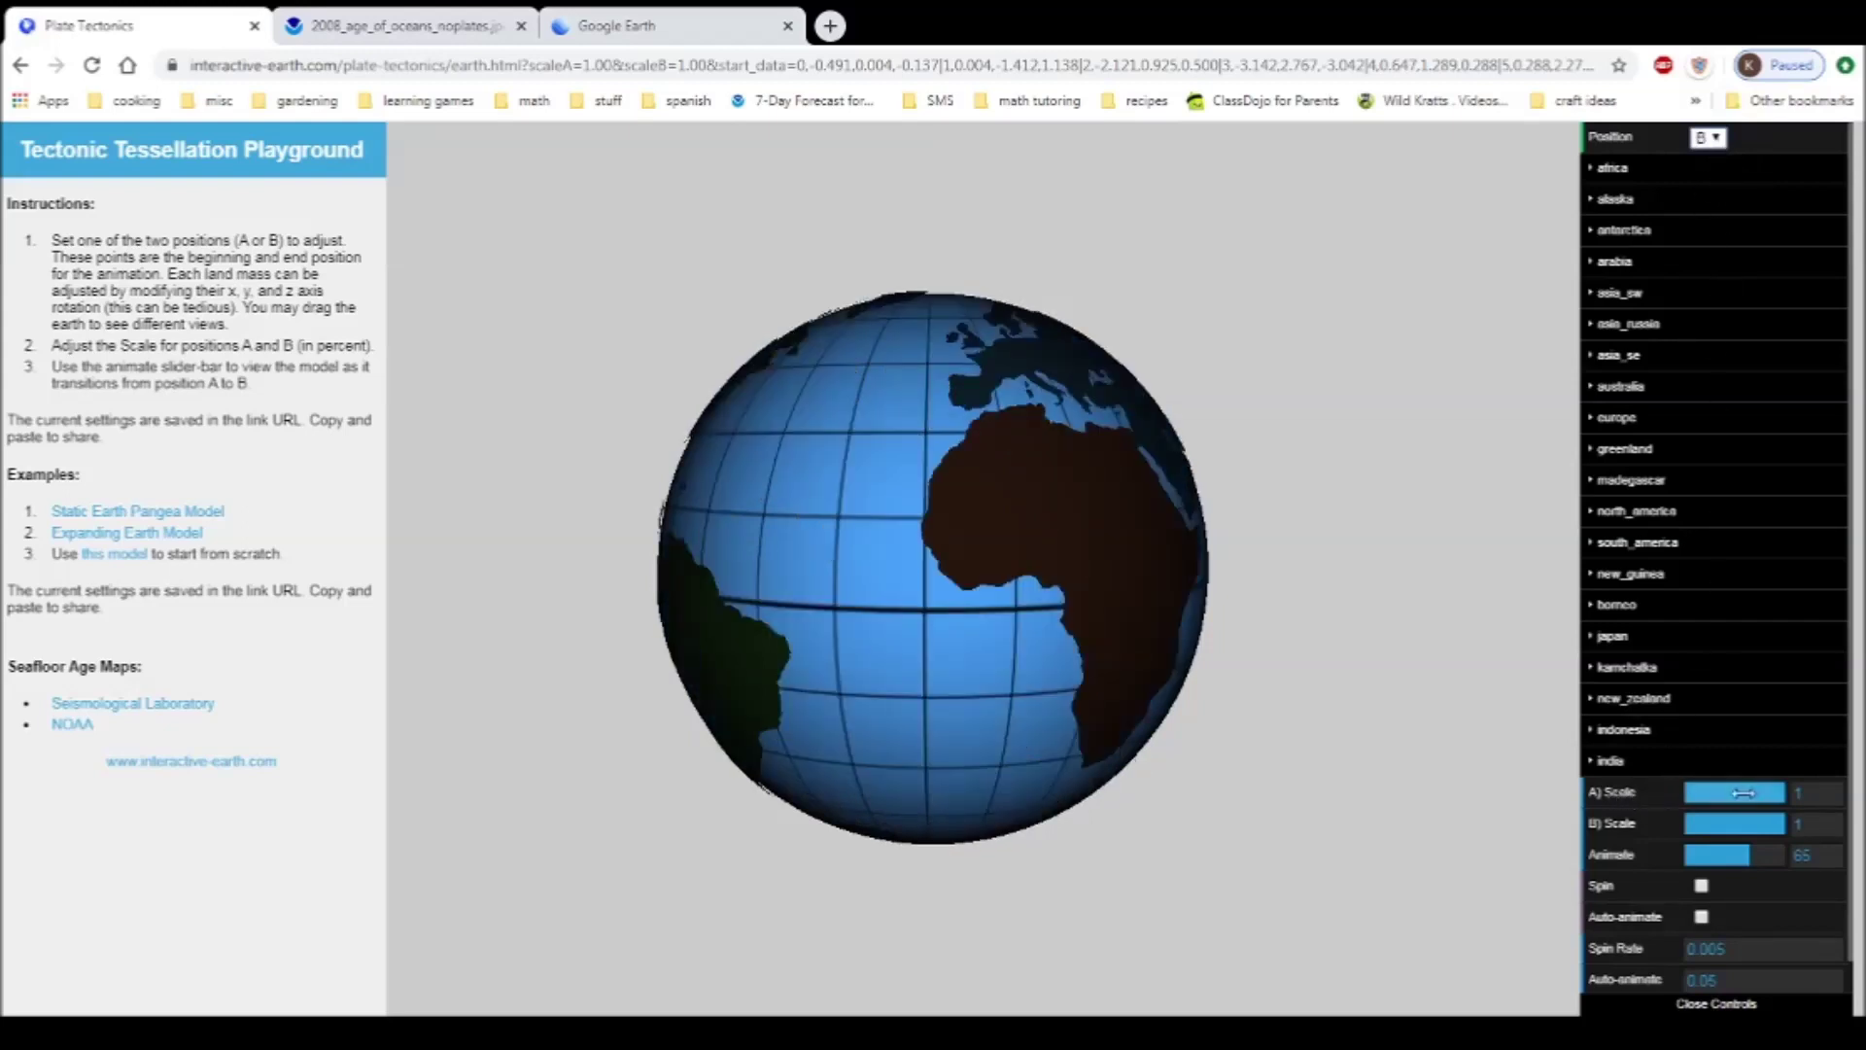
Set the position A scale to 0.6 and display position A on the reduced globe.
{"action": "left_click_drag", "start_coordinate": [1690, 794], "coordinate": [1684, 792]}
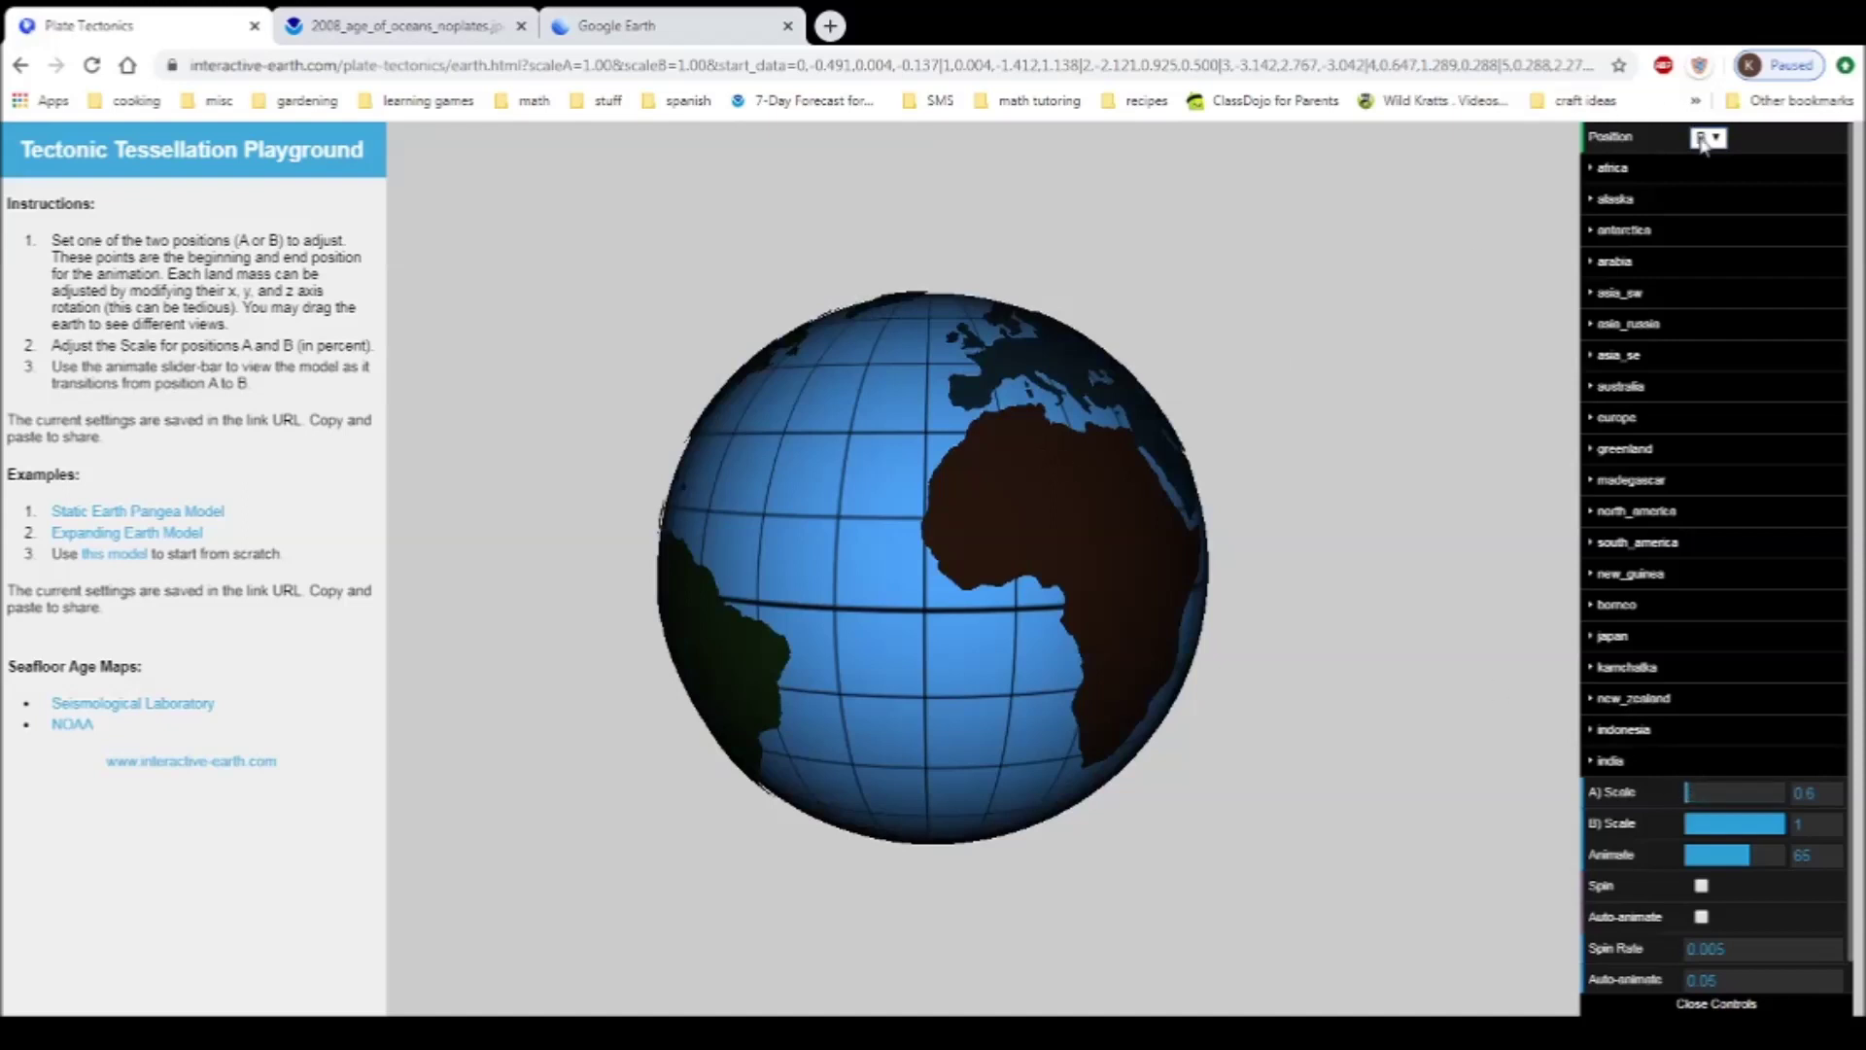
{"action": "left_click", "coordinate": [1703, 170]}
{"action": "left_click_drag", "start_coordinate": [972, 527], "coordinate": [1077, 411]}
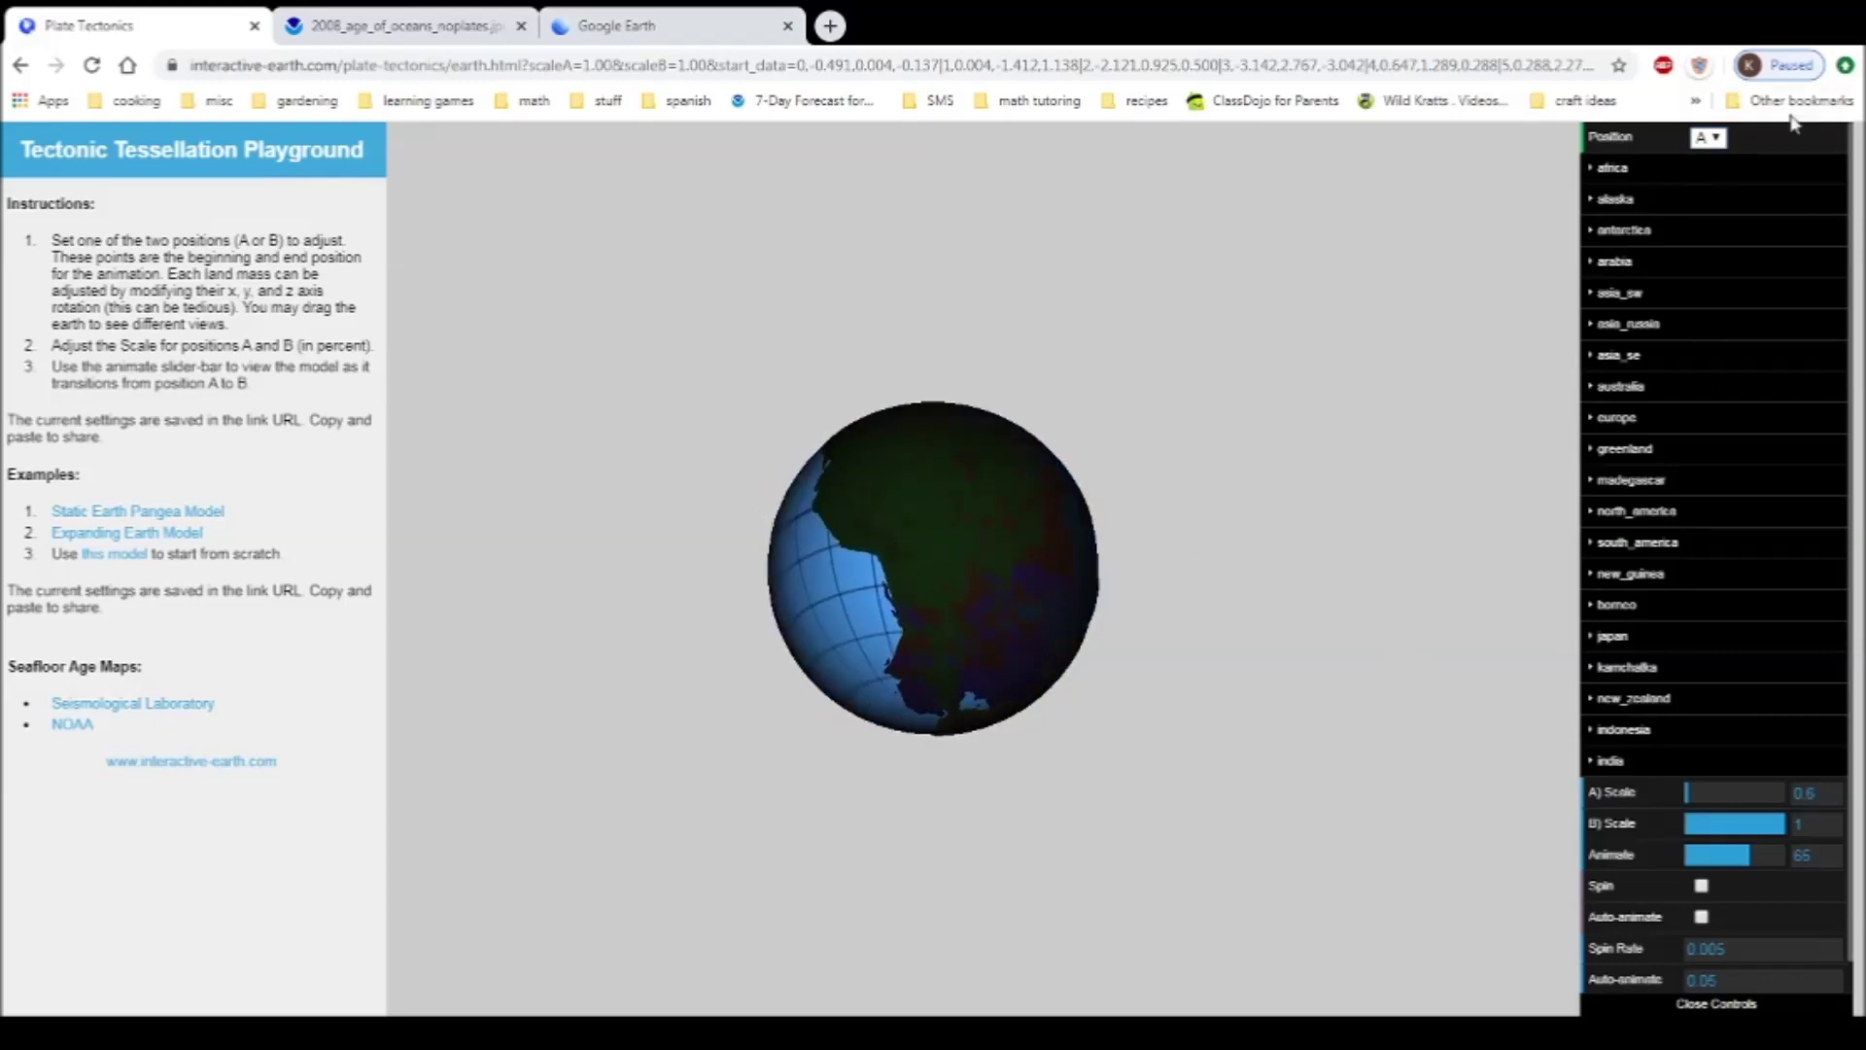
Display position B centred on South America and inspect that continent's x, y, z and visibility settings.
{"action": "left_click", "coordinate": [1711, 180]}
{"action": "left_click_drag", "start_coordinate": [875, 456], "coordinate": [984, 552]}
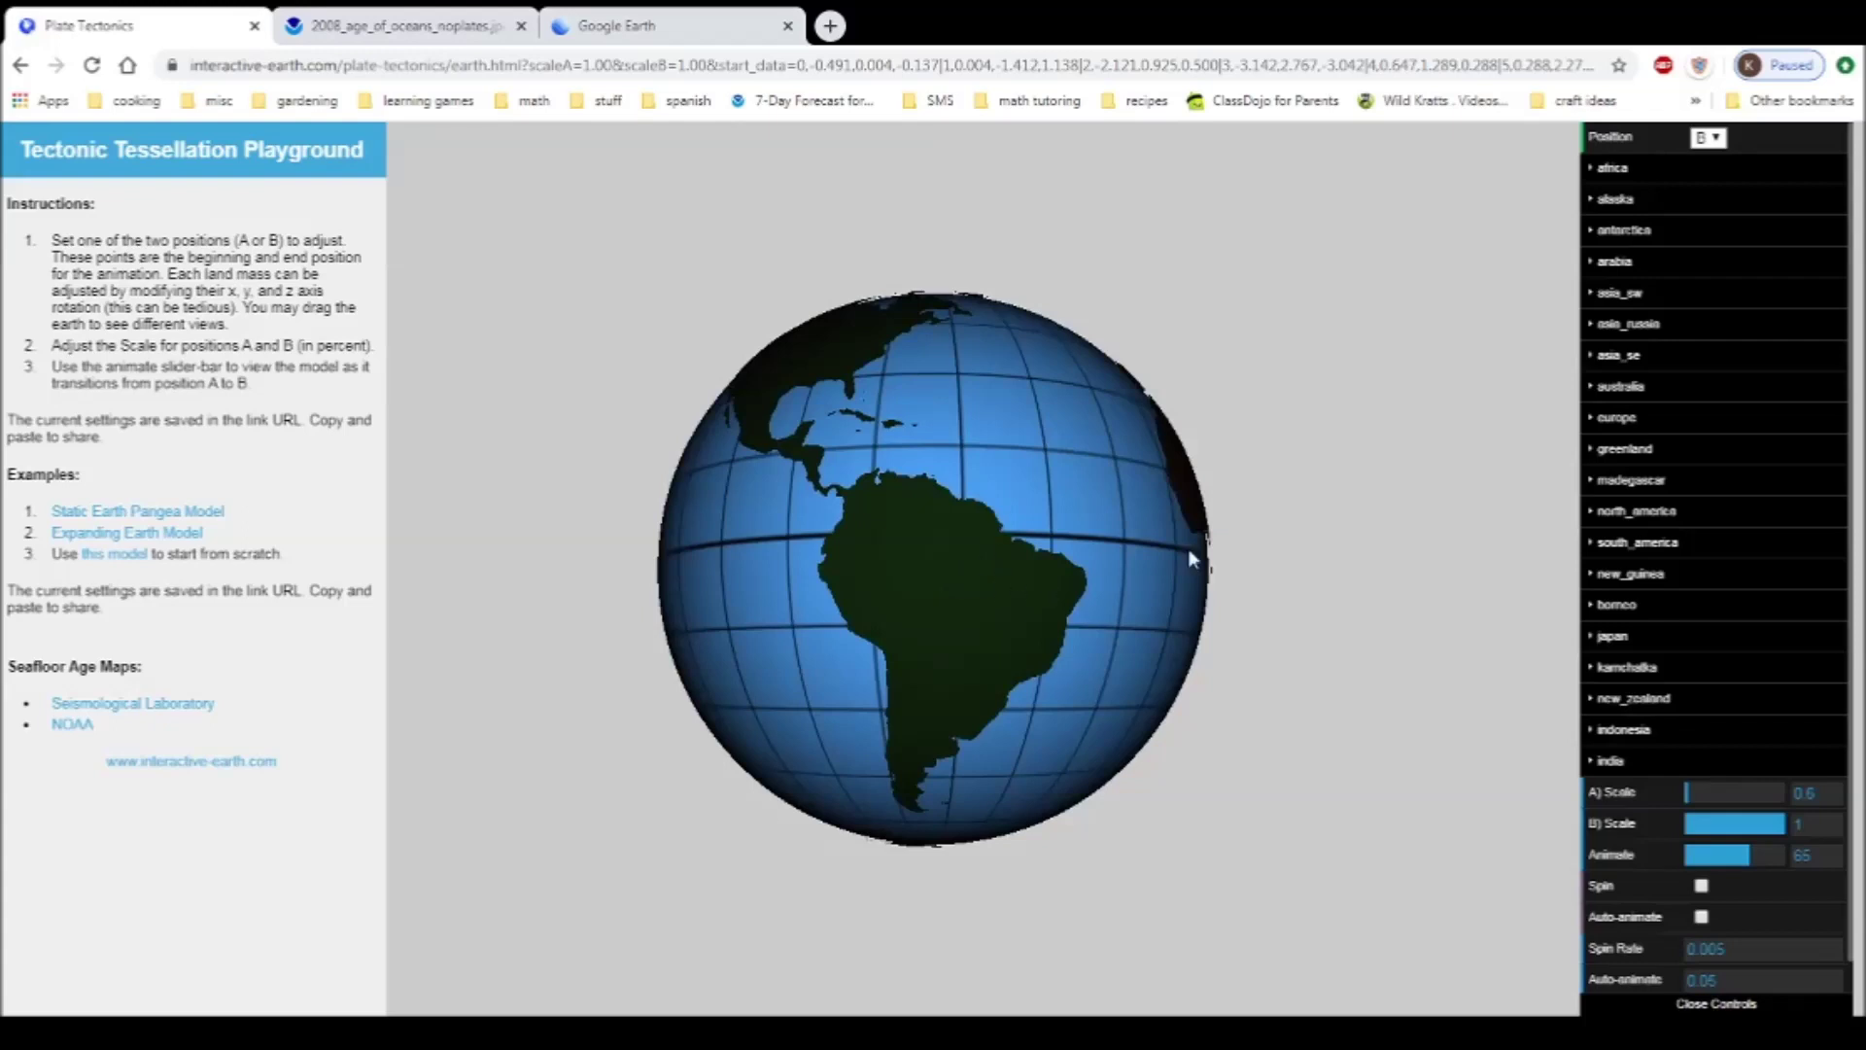
{"action": "left_click", "coordinate": [1593, 547]}
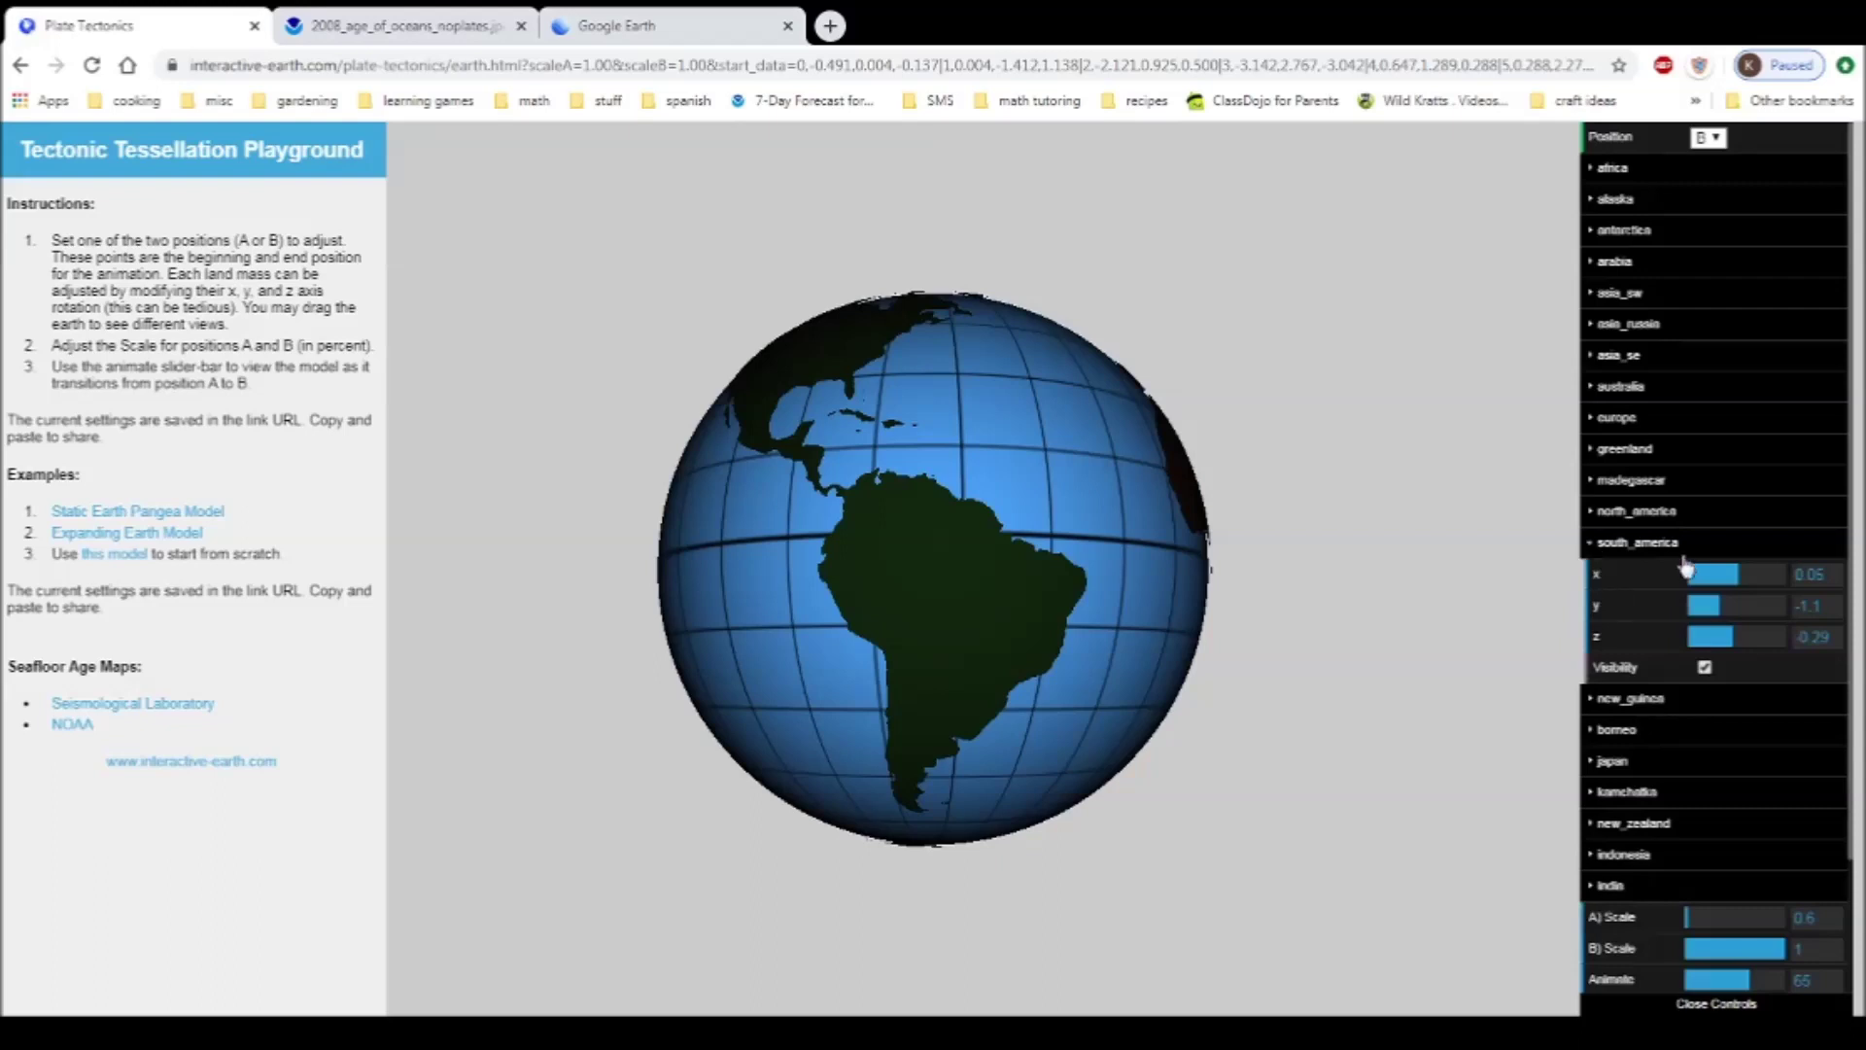
{"action": "left_click", "coordinate": [1591, 544]}
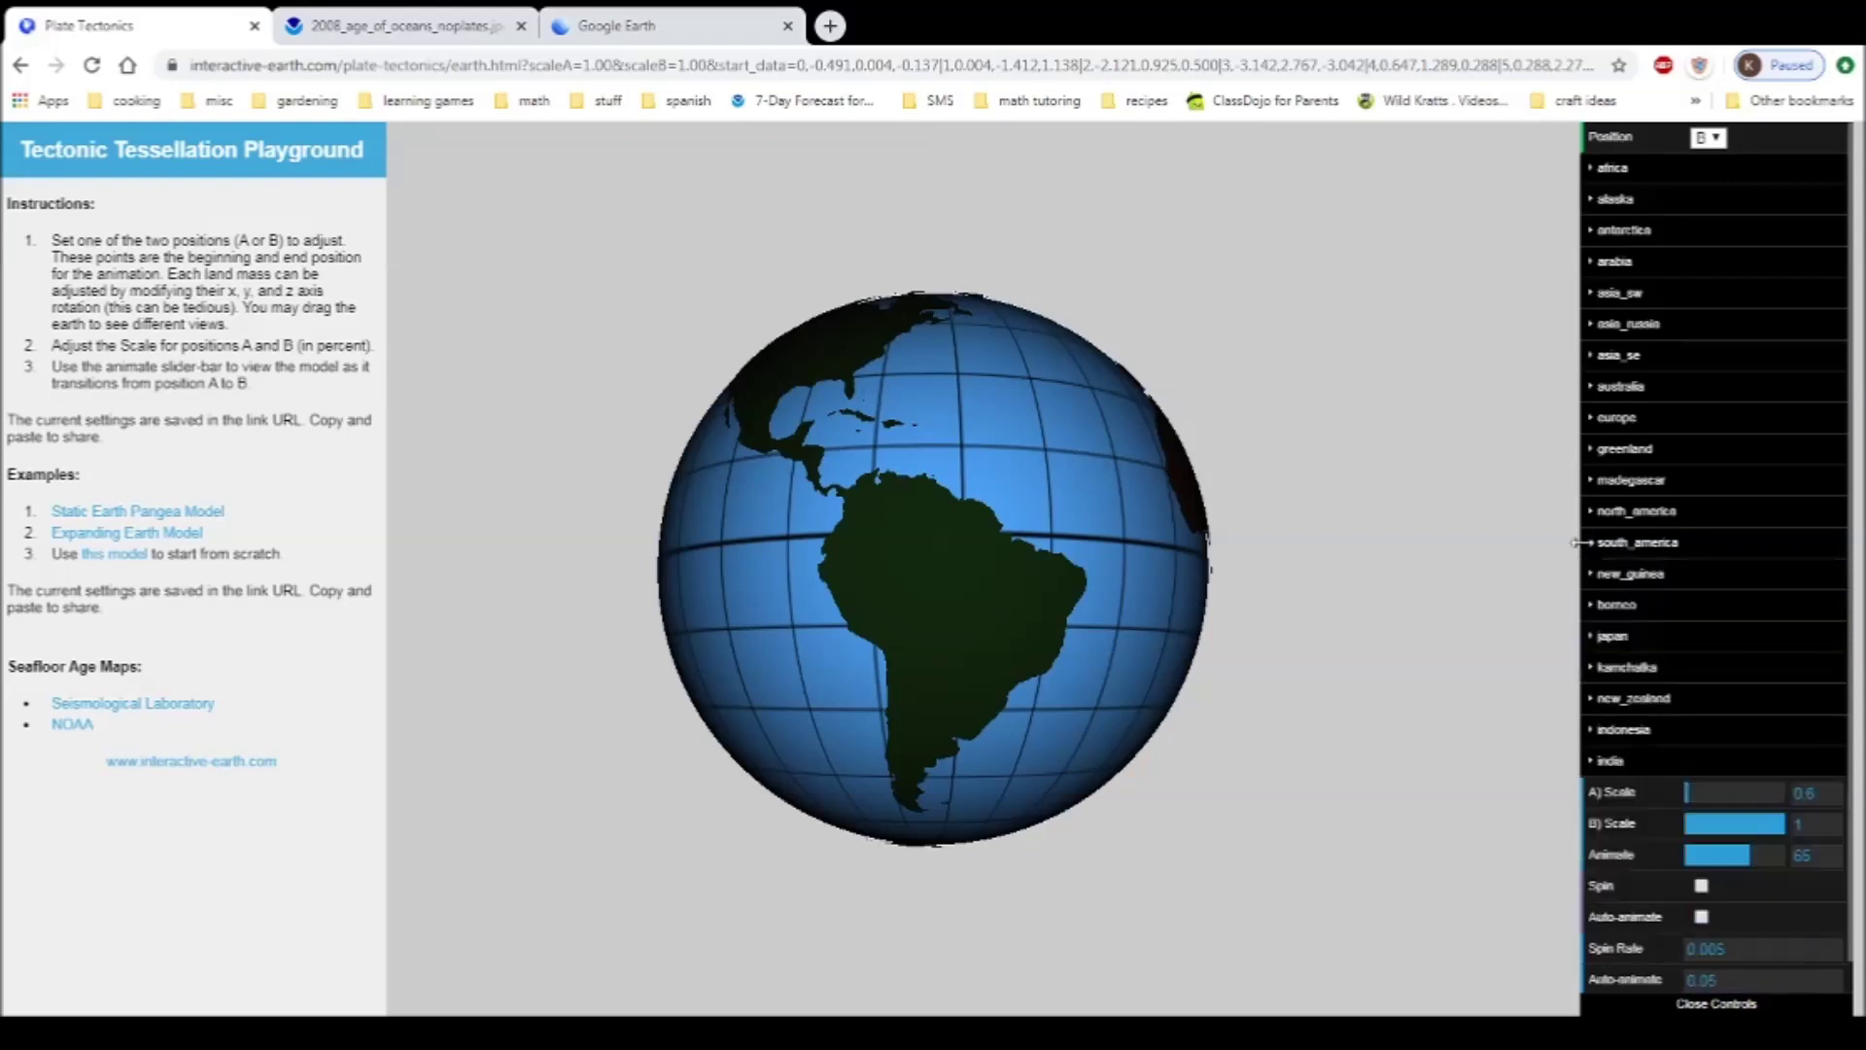
Rotate South America in position B to x -0.562, y -1 and z -0.63, and inspect its placement relative to North America.
{"action": "left_click", "coordinate": [1596, 546]}
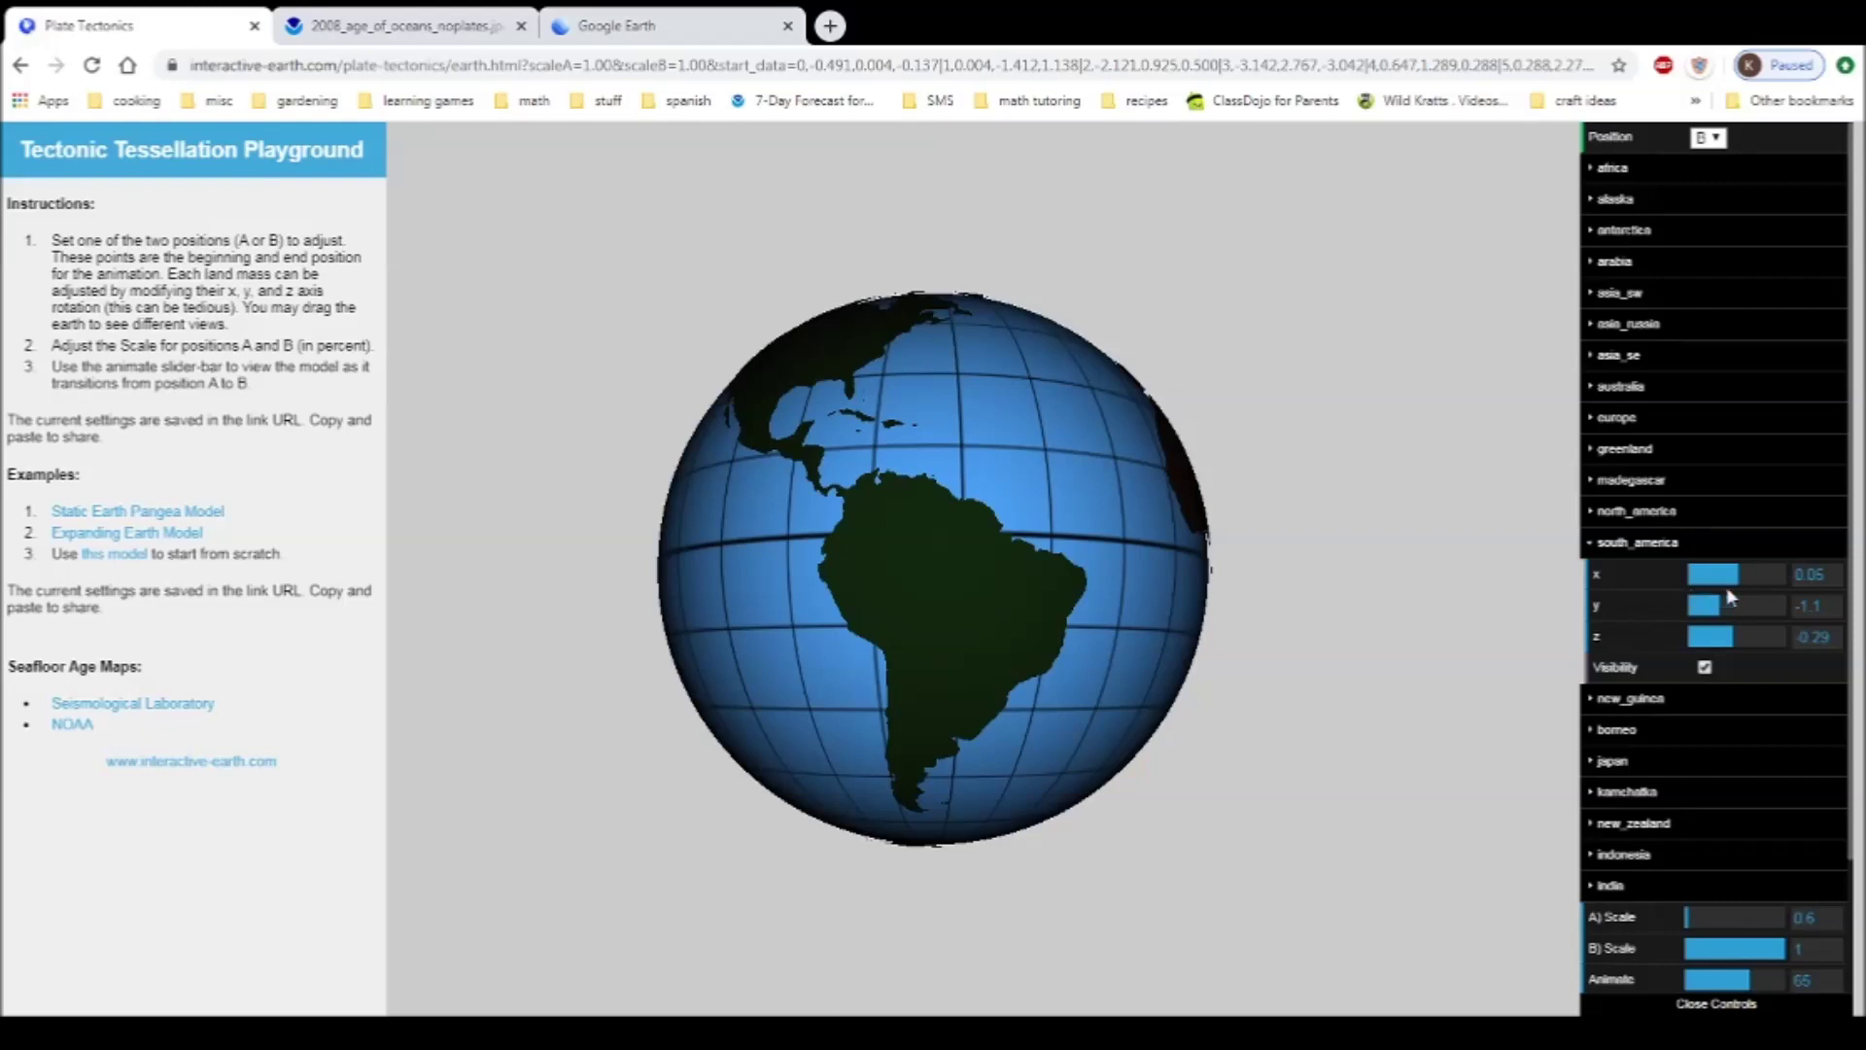
{"action": "left_click_drag", "start_coordinate": [1742, 576], "coordinate": [1729, 637]}
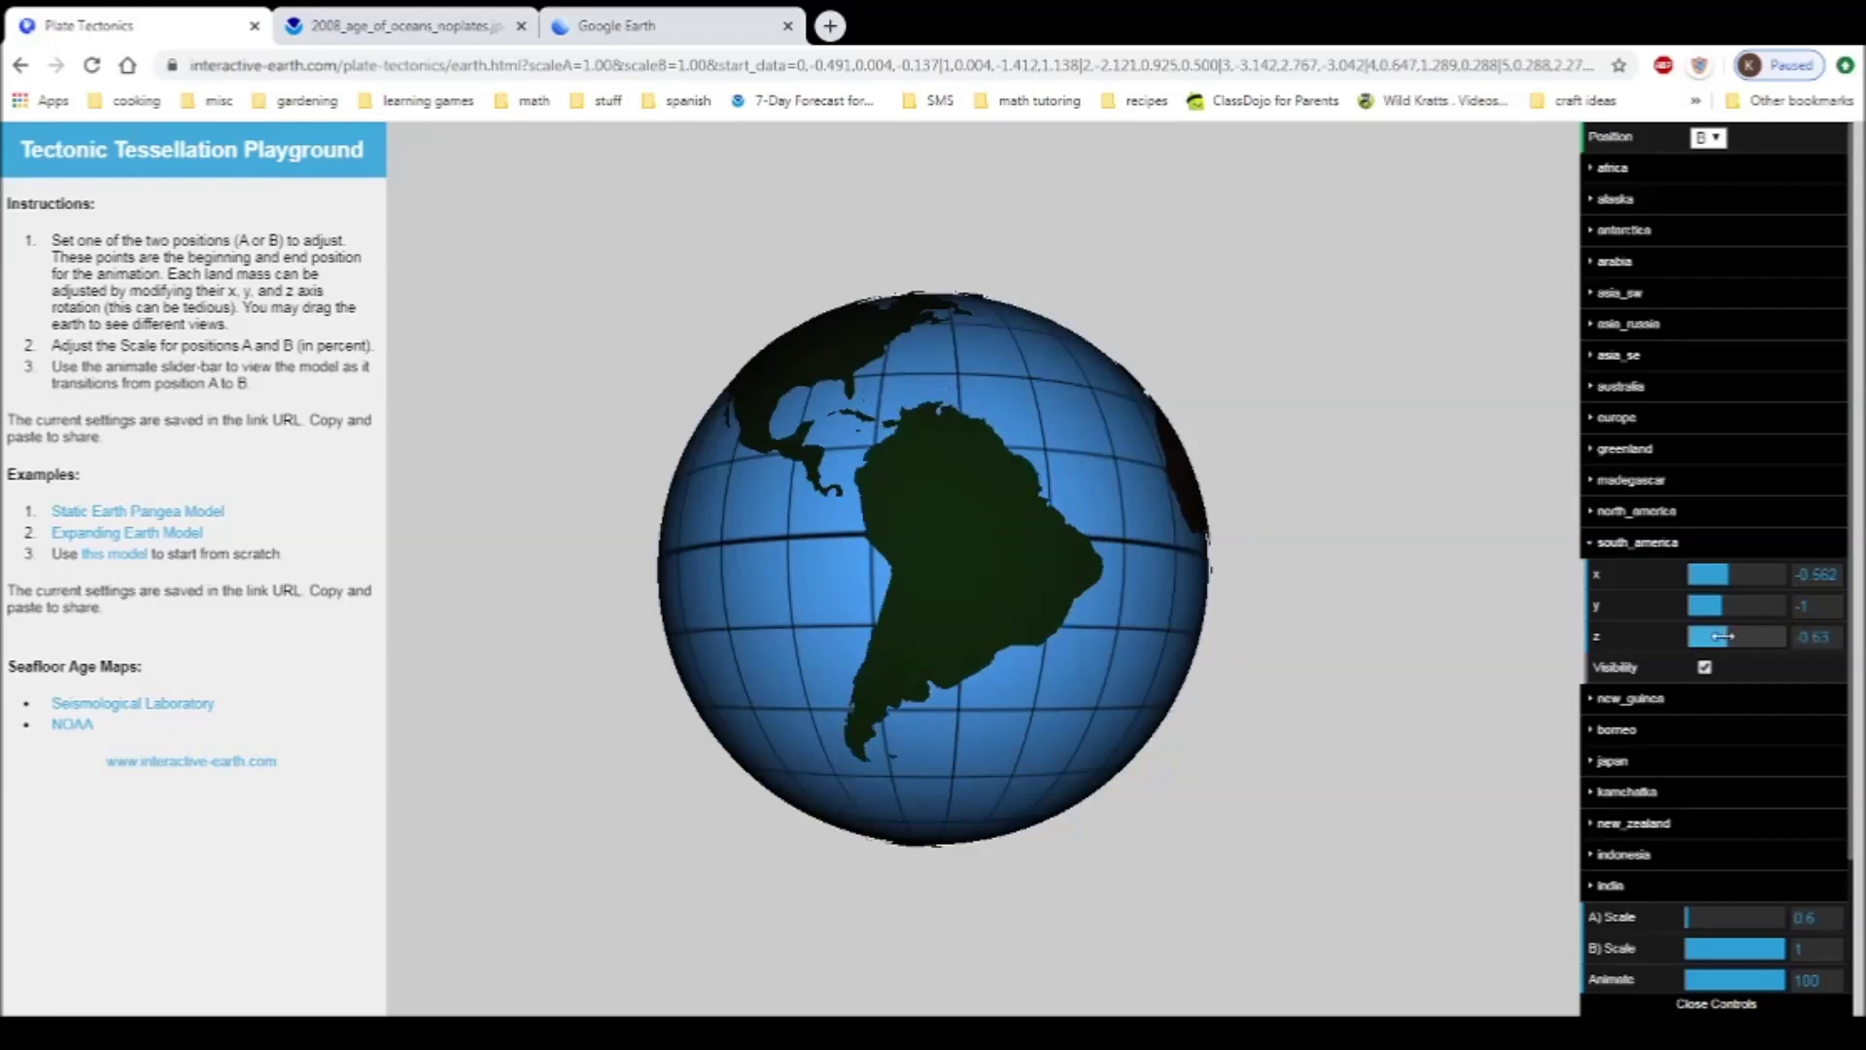
{"action": "left_click_drag", "start_coordinate": [982, 451], "coordinate": [770, 482]}
{"action": "left_click_drag", "start_coordinate": [742, 551], "coordinate": [943, 532]}
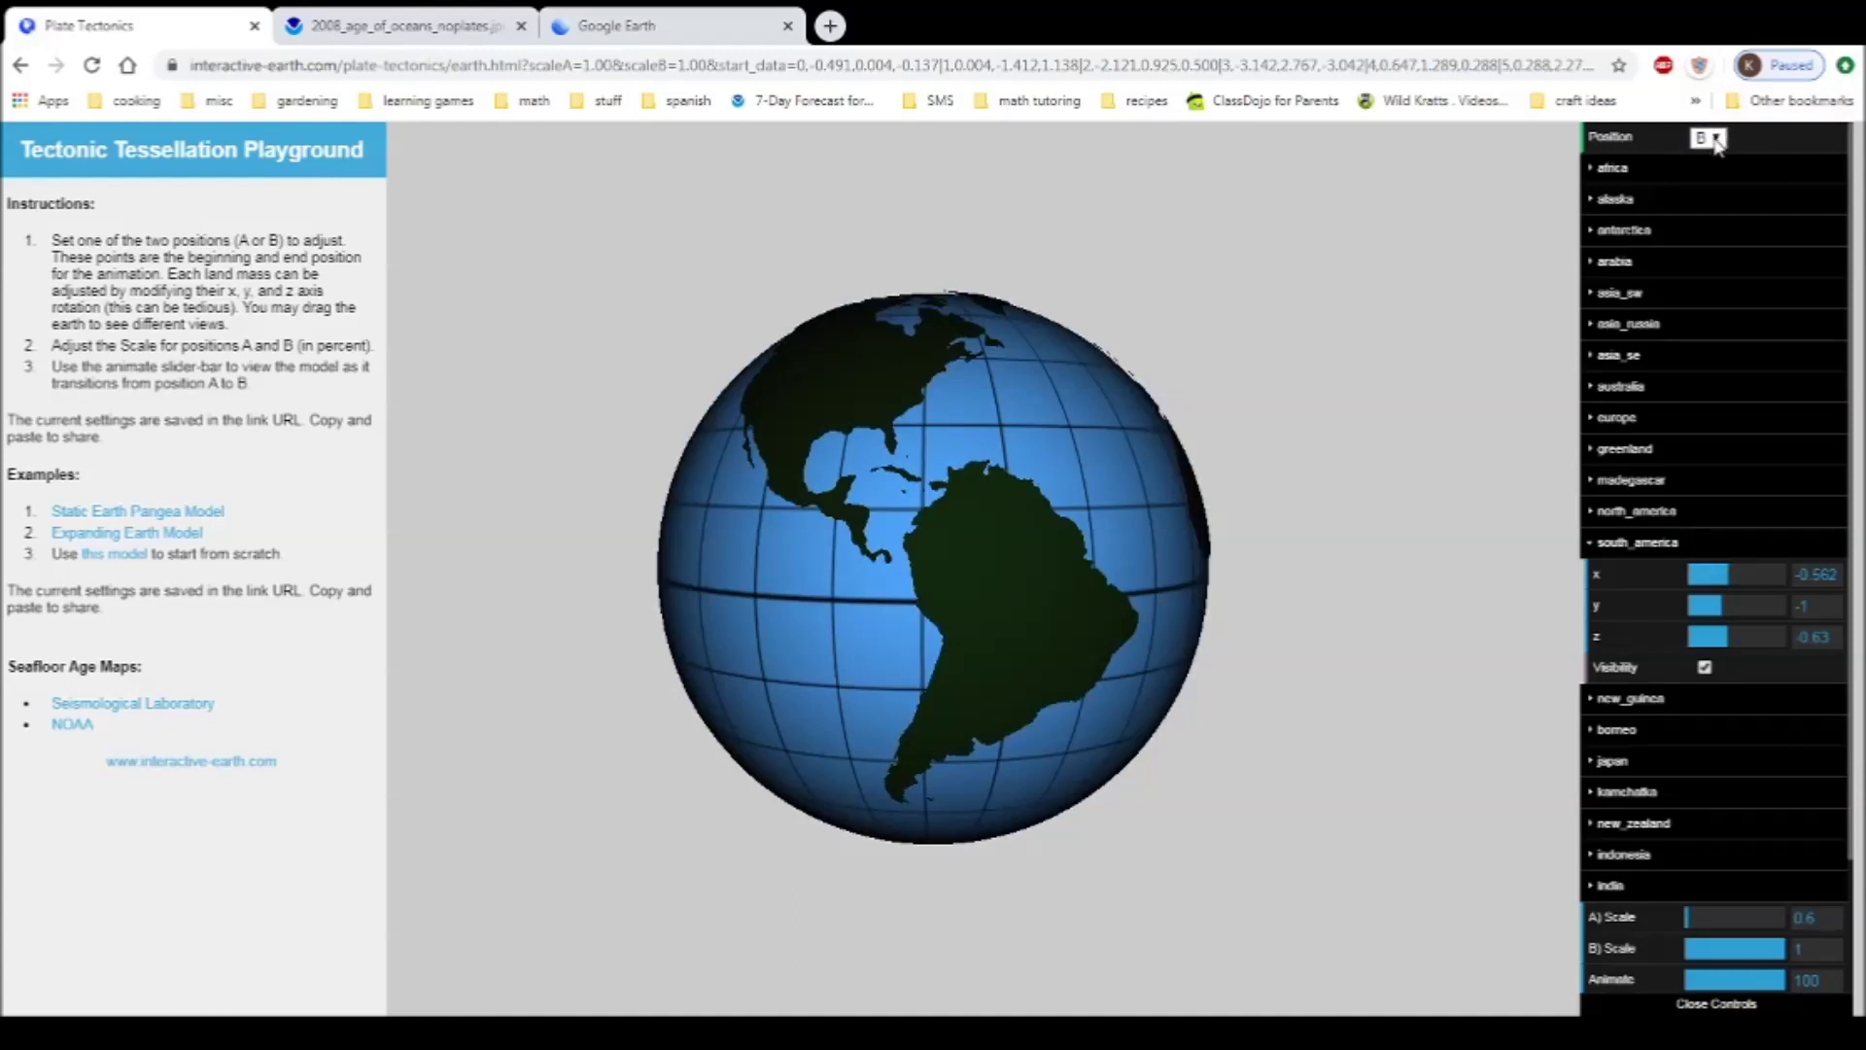
Display position A, examine the reduced globe from several sides, and set the position A scale to 1.
{"action": "left_click", "coordinate": [1710, 170]}
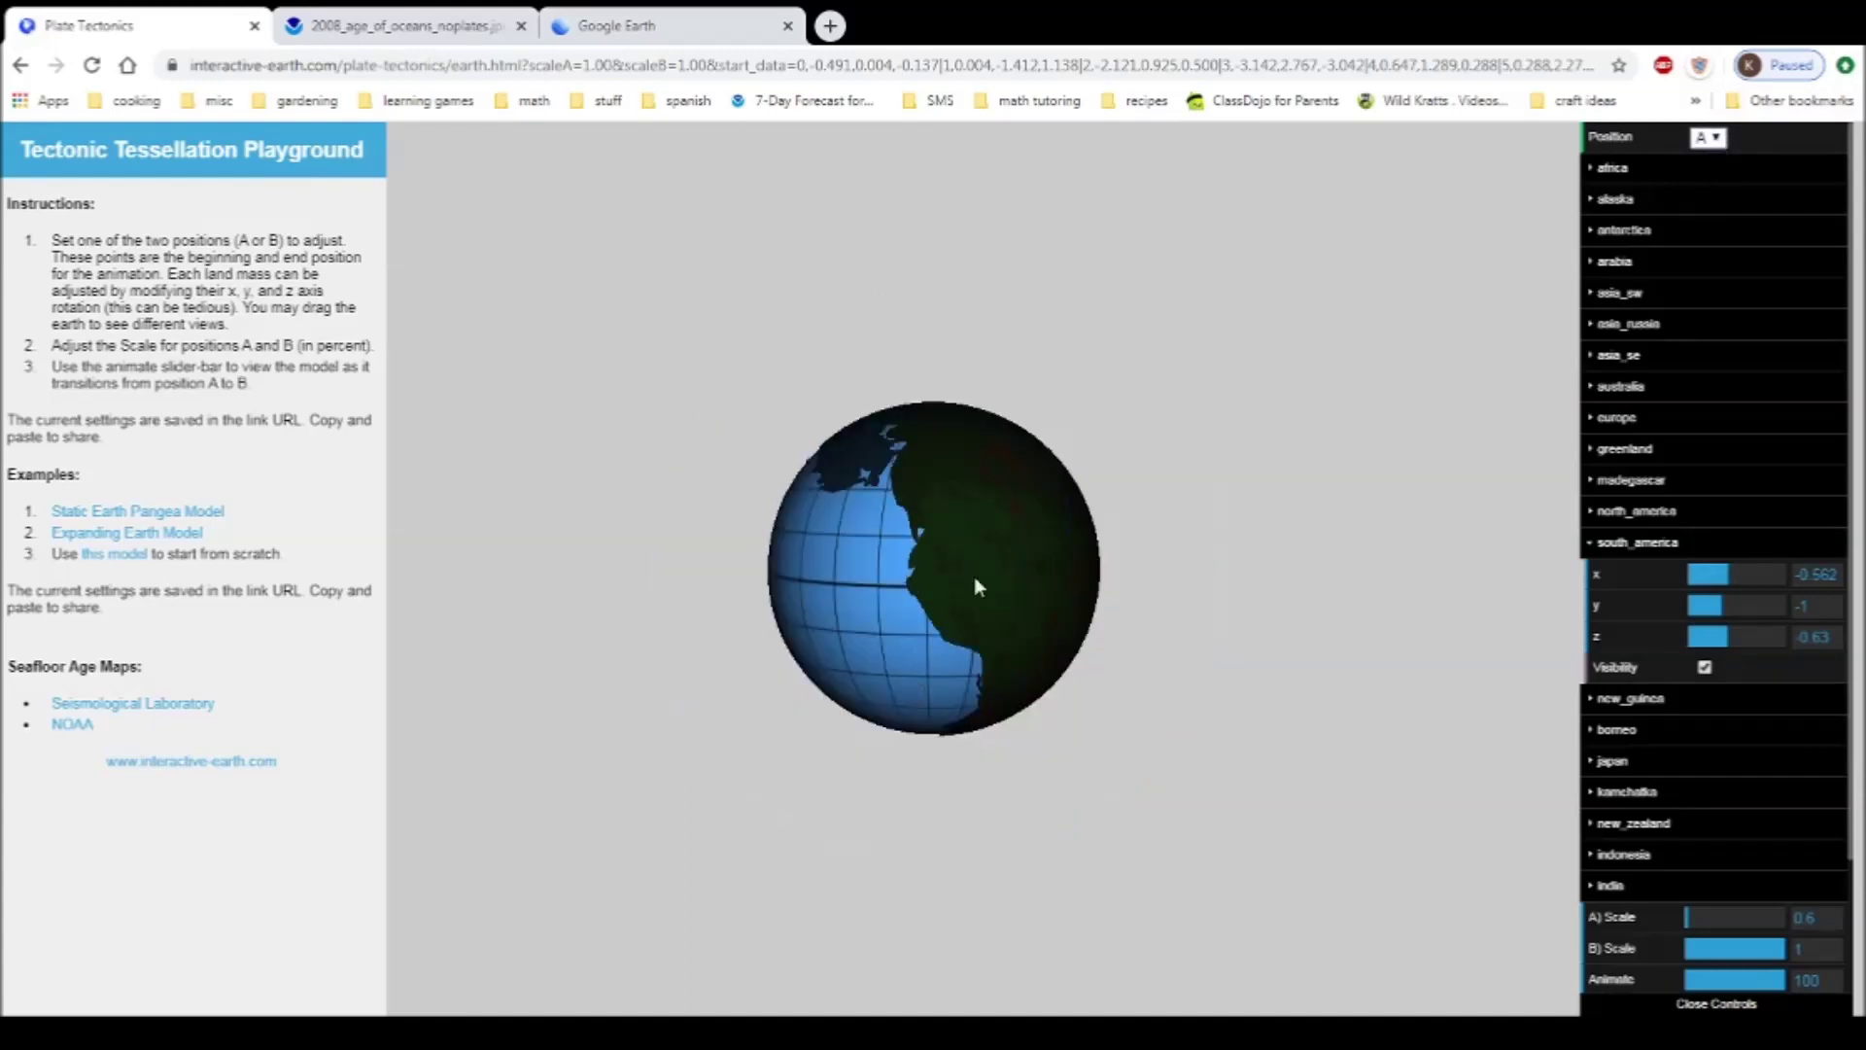
{"action": "left_click_drag", "start_coordinate": [1037, 585], "coordinate": [975, 541]}
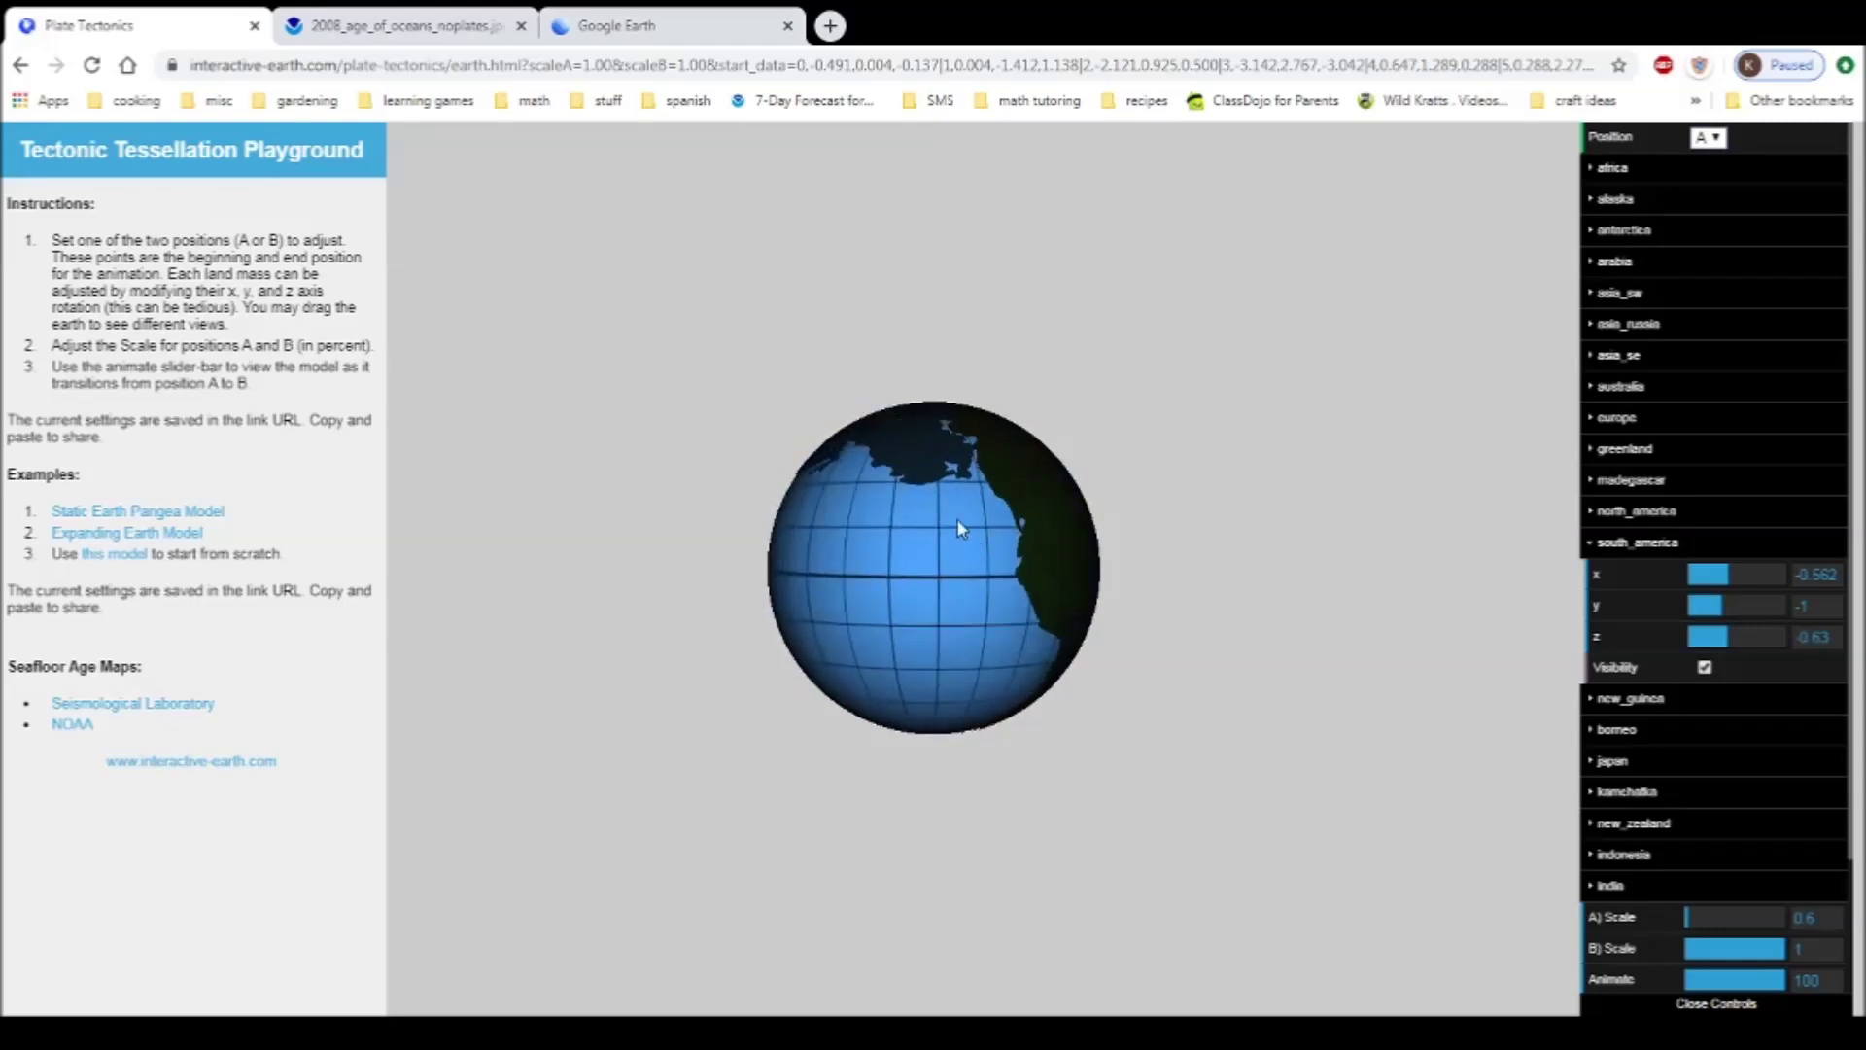
{"action": "left_click_drag", "start_coordinate": [904, 480], "coordinate": [1111, 595]}
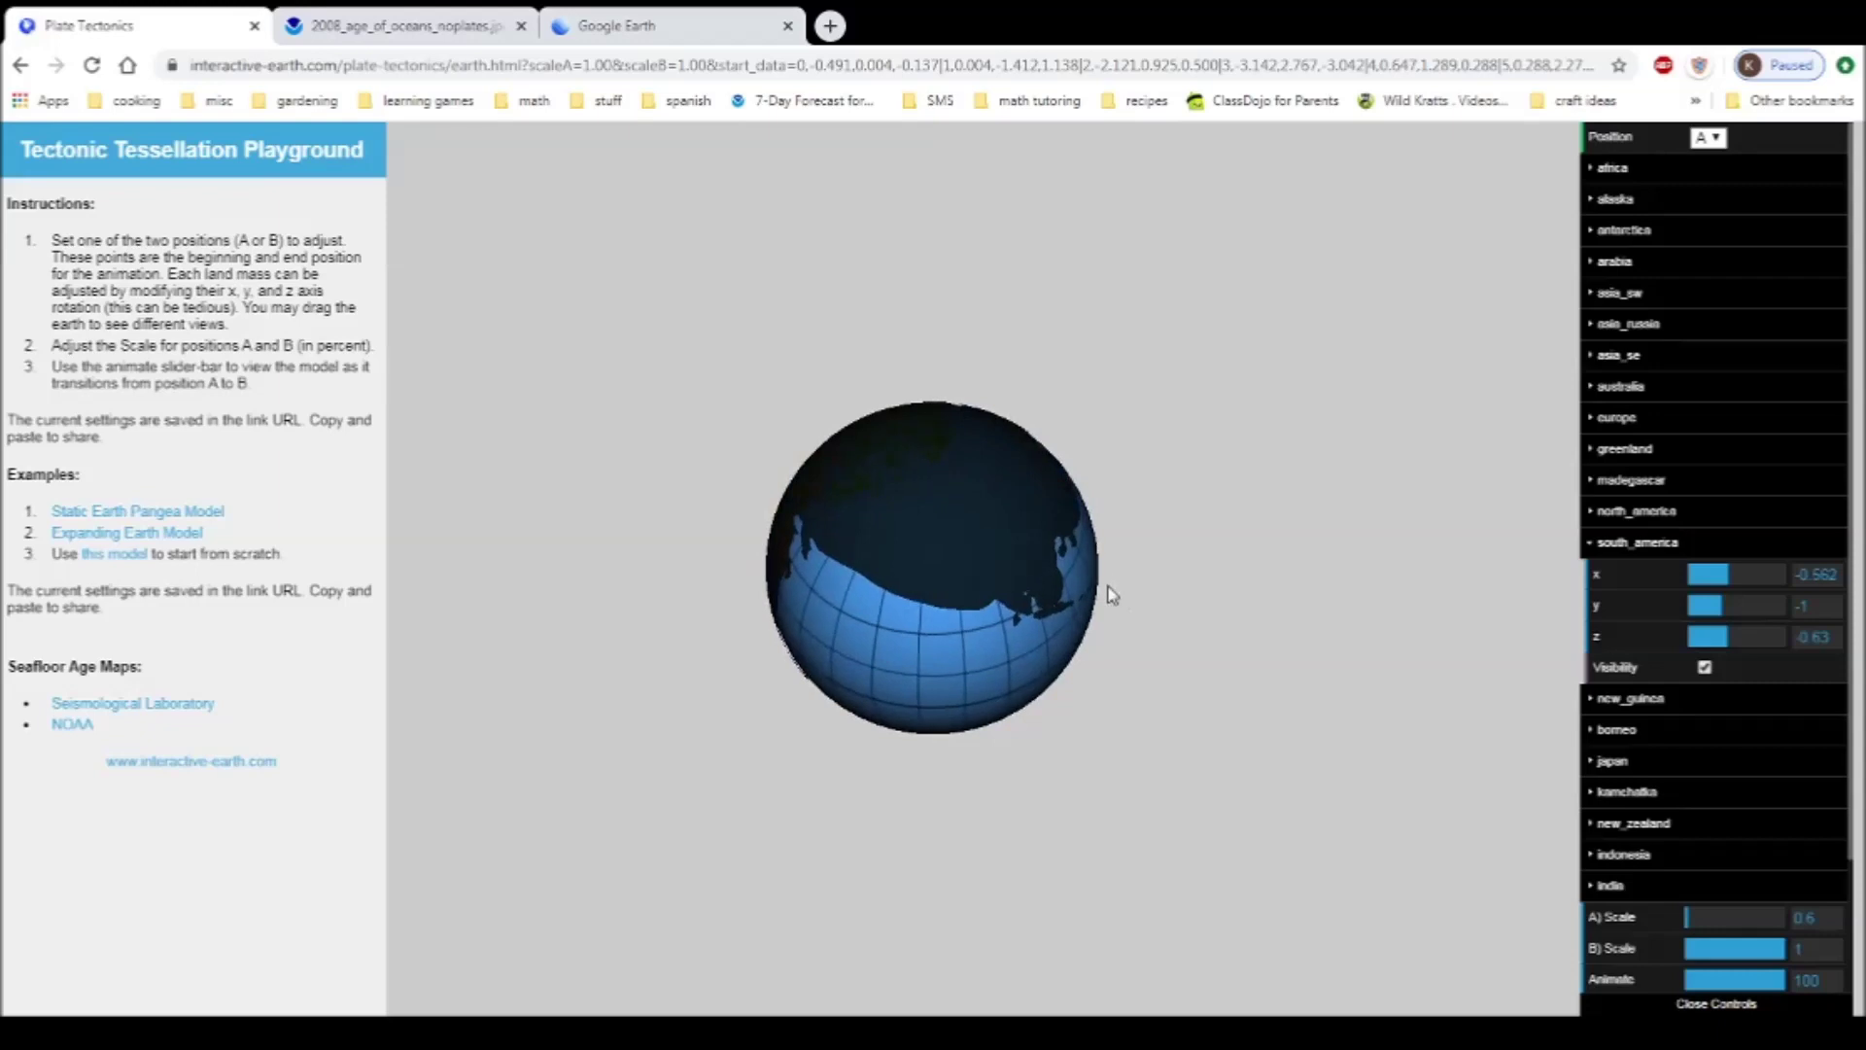
{"action": "left_click_drag", "start_coordinate": [930, 545], "coordinate": [974, 540]}
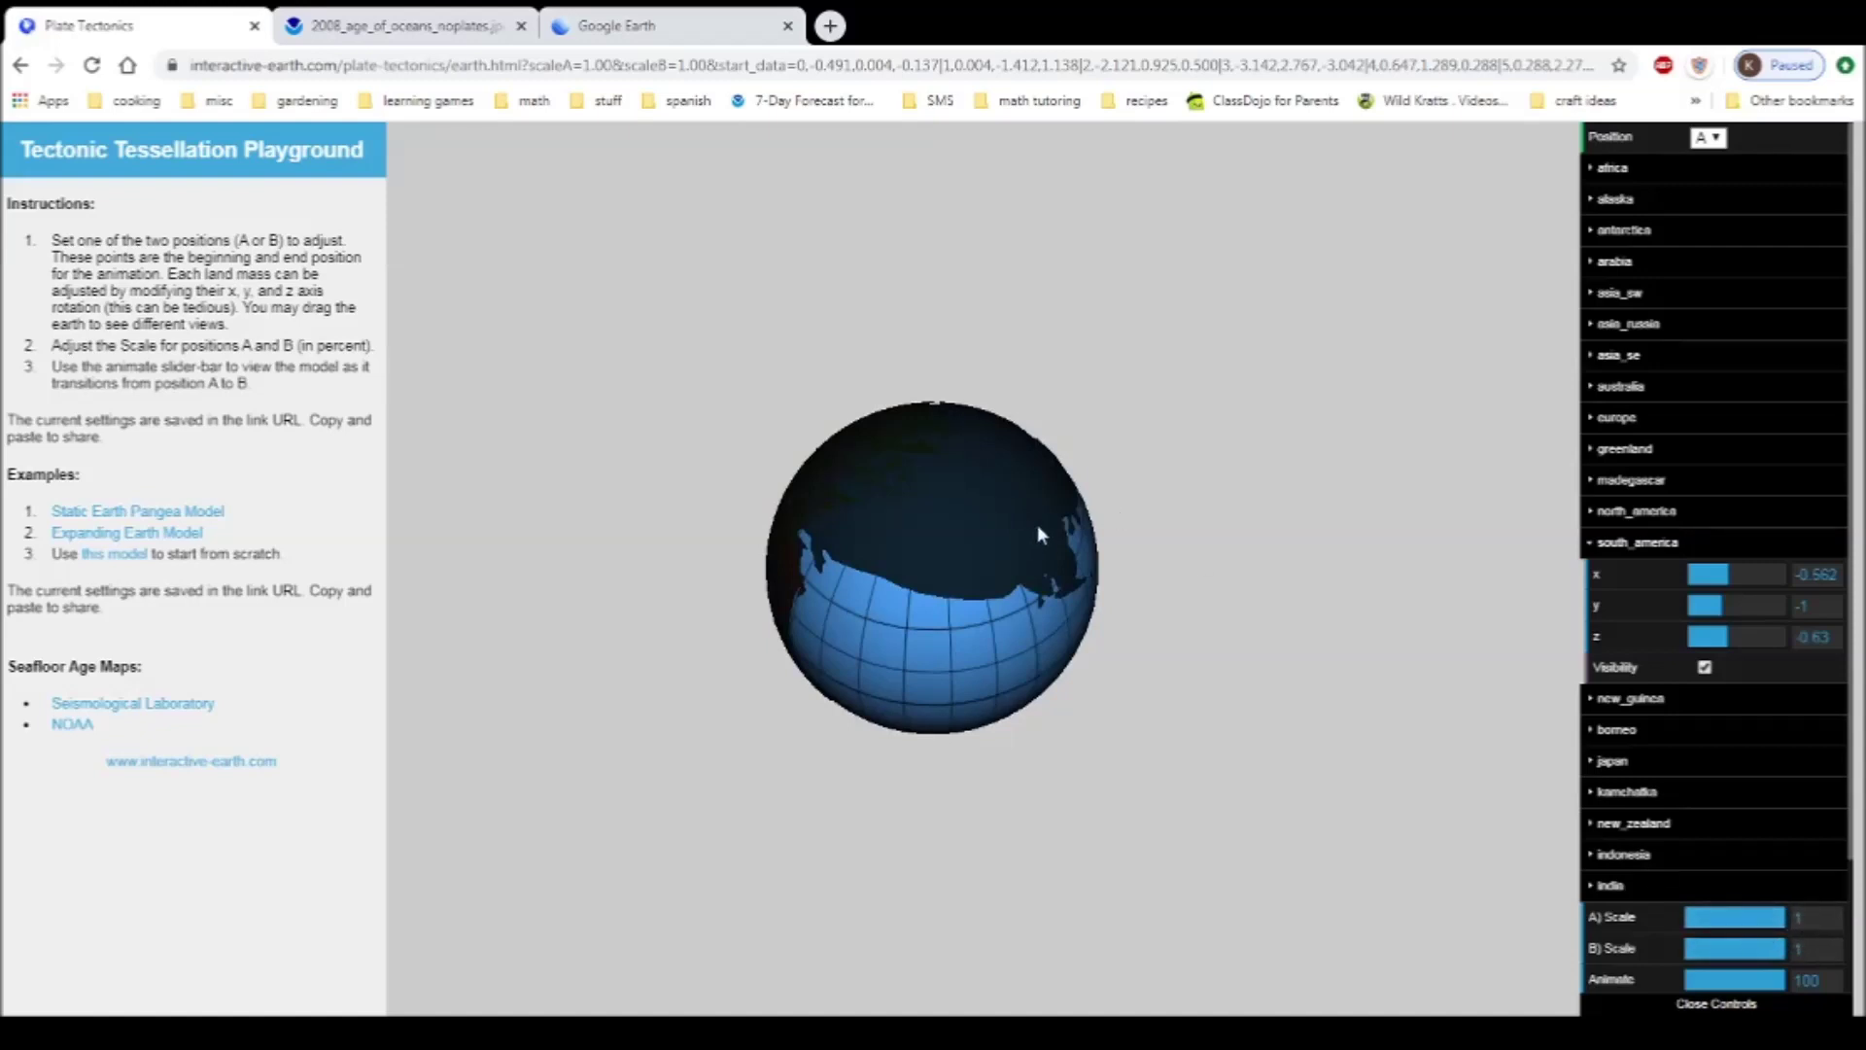
Set South America's y rotation to 1.2 in position A and bring the continent into view on the globe.
{"action": "left_click", "coordinate": [1724, 606]}
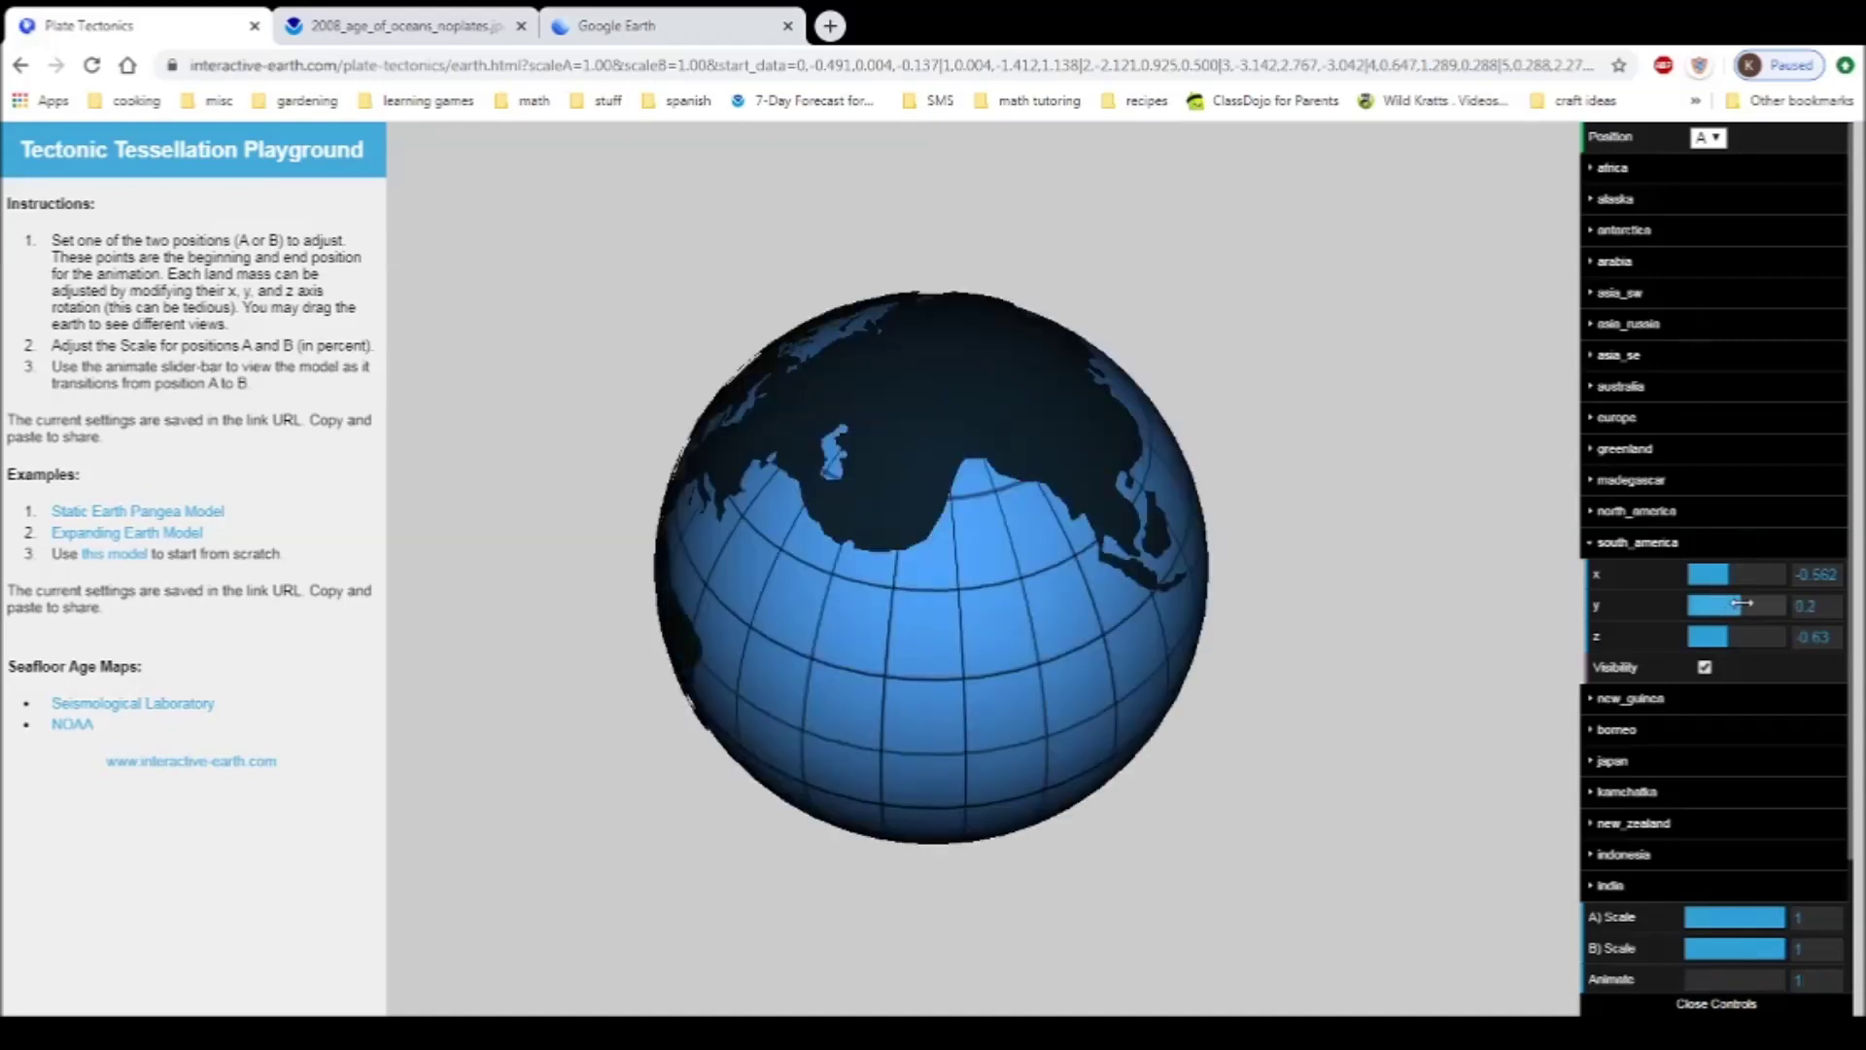
{"action": "left_click_drag", "start_coordinate": [1738, 608], "coordinate": [1757, 609]}
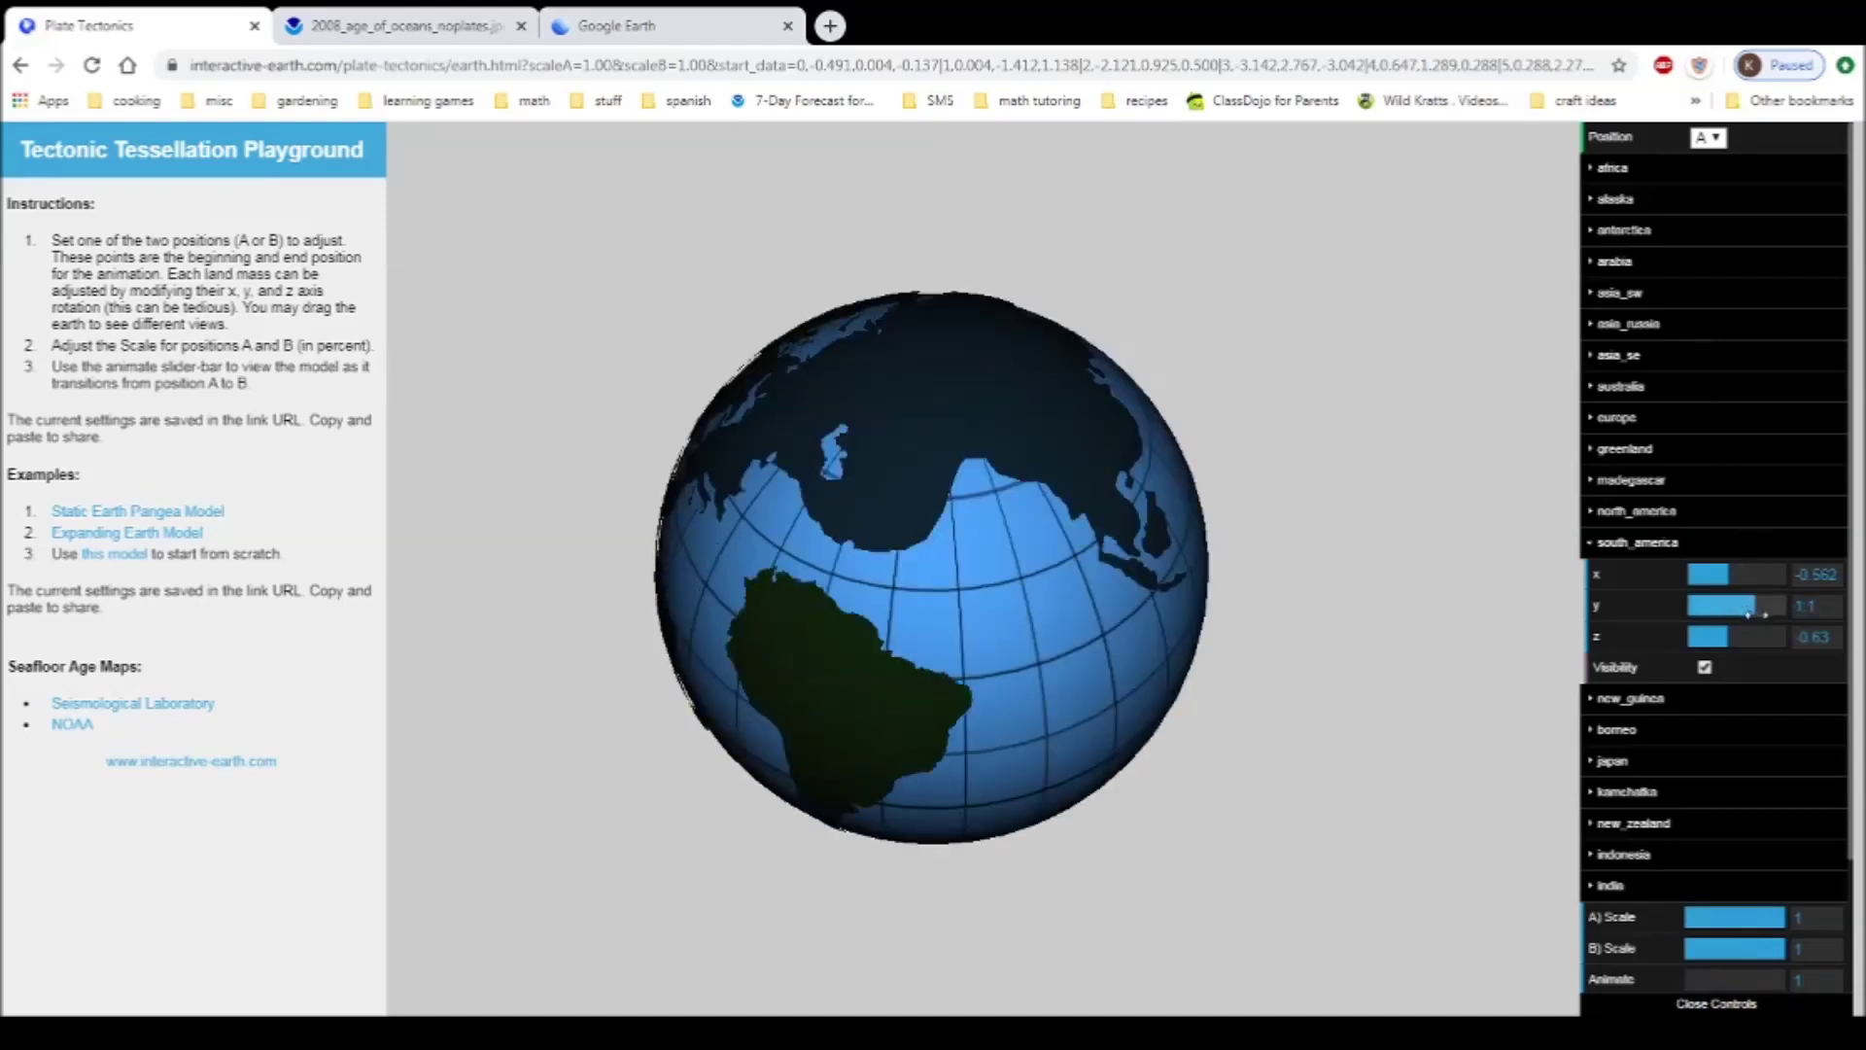
{"action": "left_click_drag", "start_coordinate": [926, 661], "coordinate": [982, 523]}
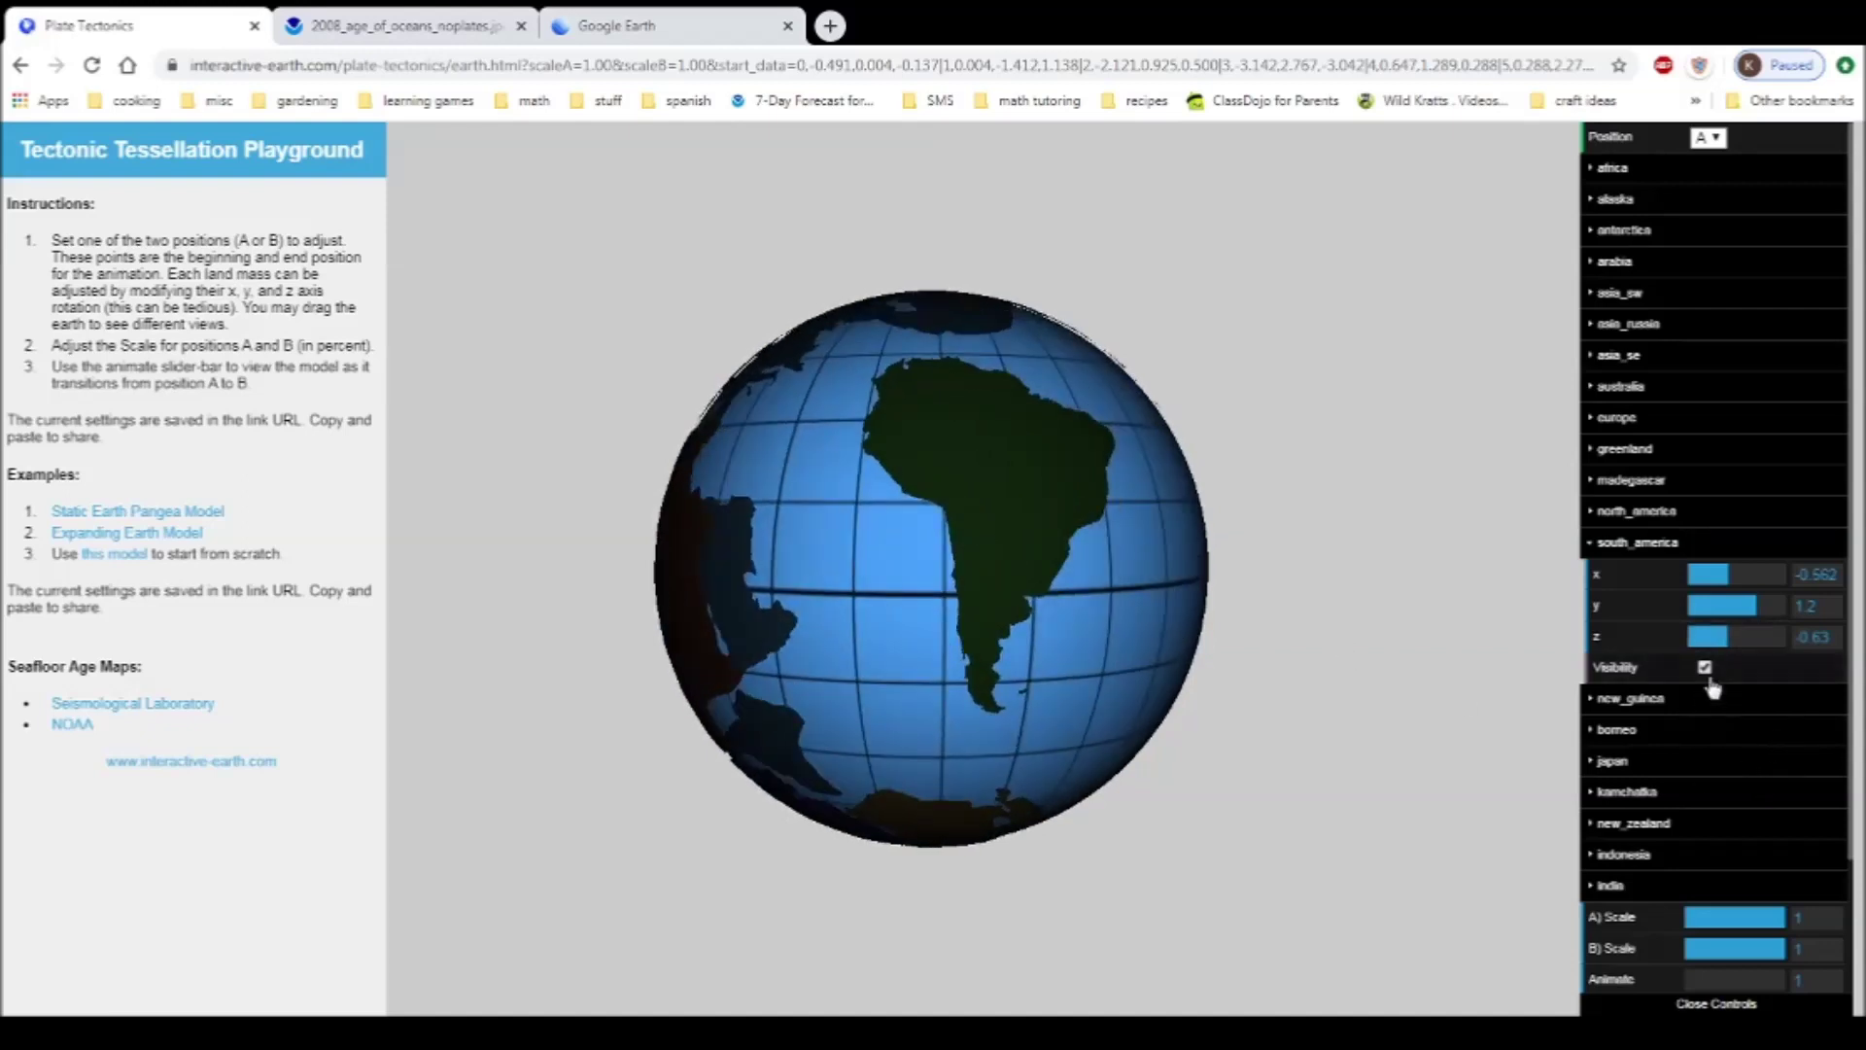
Turn on spin and auto-animate for the adjusted model.
{"action": "scroll", "coordinate": [1638, 863], "scroll_direction": "down", "scroll_amount": 2}
{"action": "left_click_drag", "start_coordinate": [855, 544], "coordinate": [783, 607]}
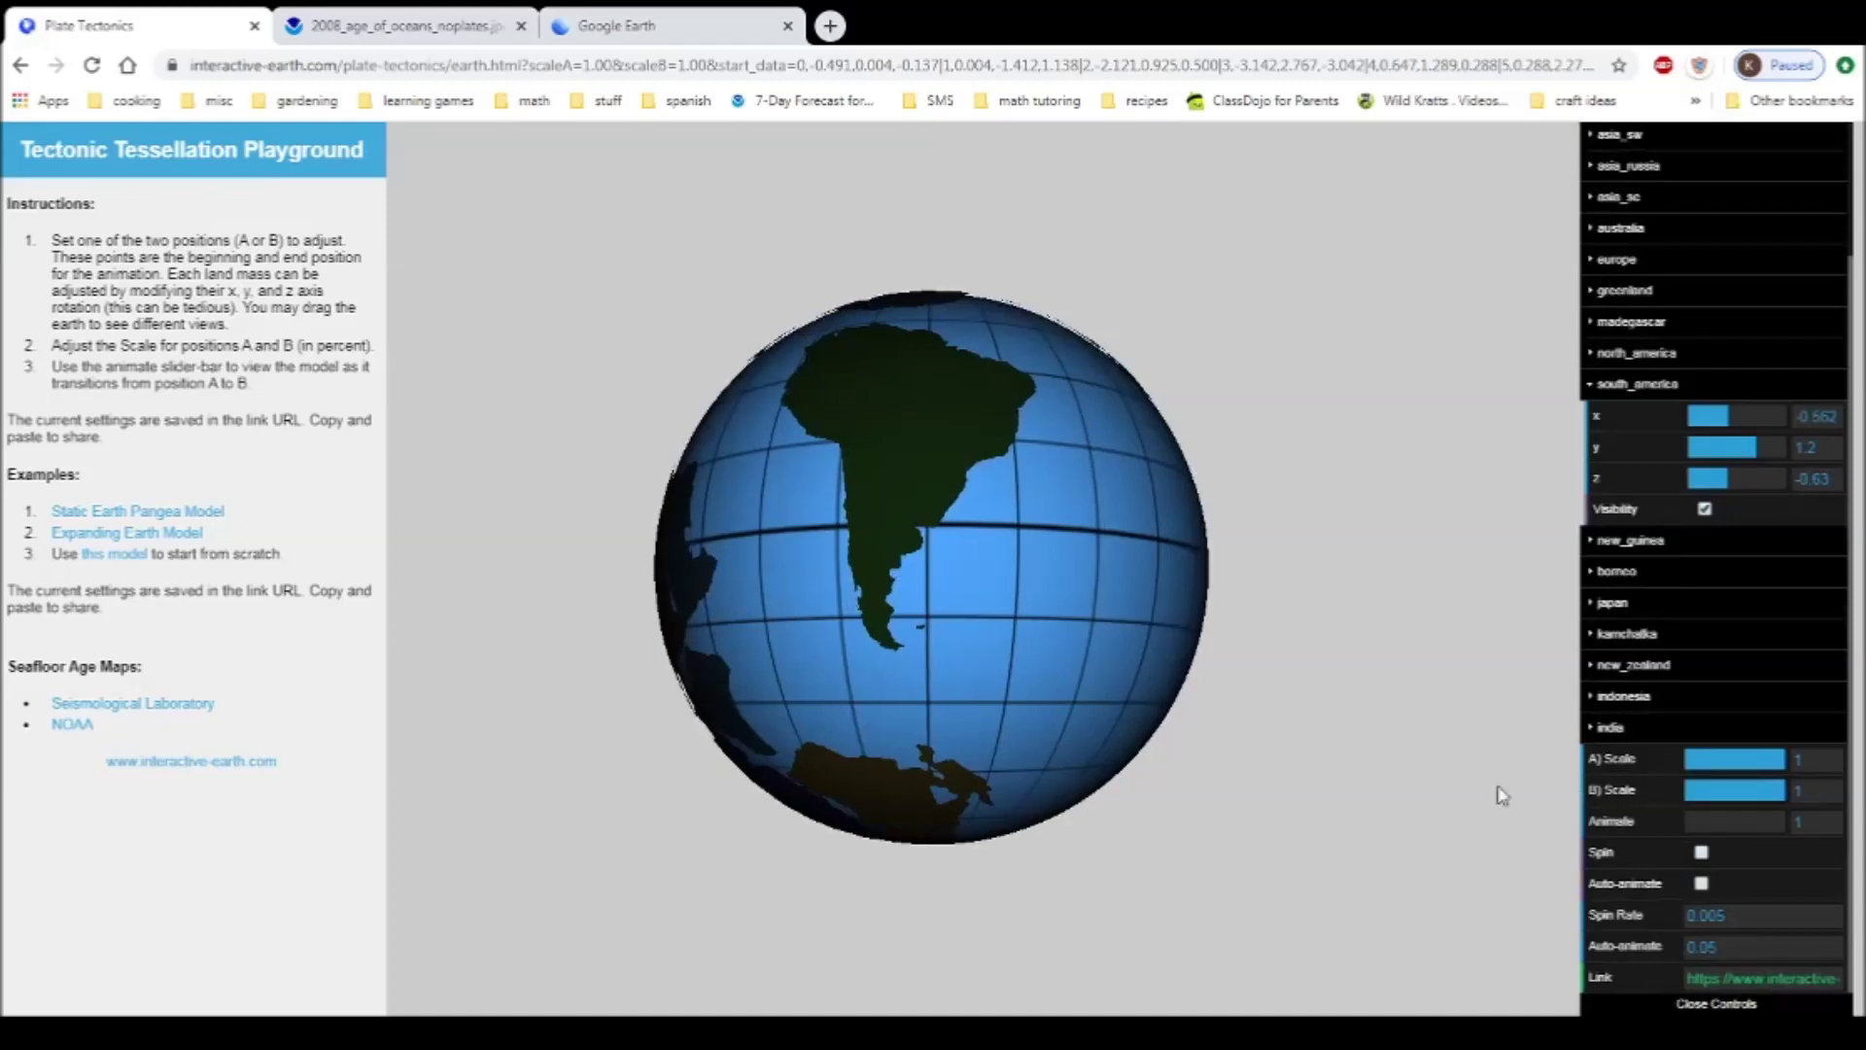
{"action": "left_click", "coordinate": [1701, 853]}
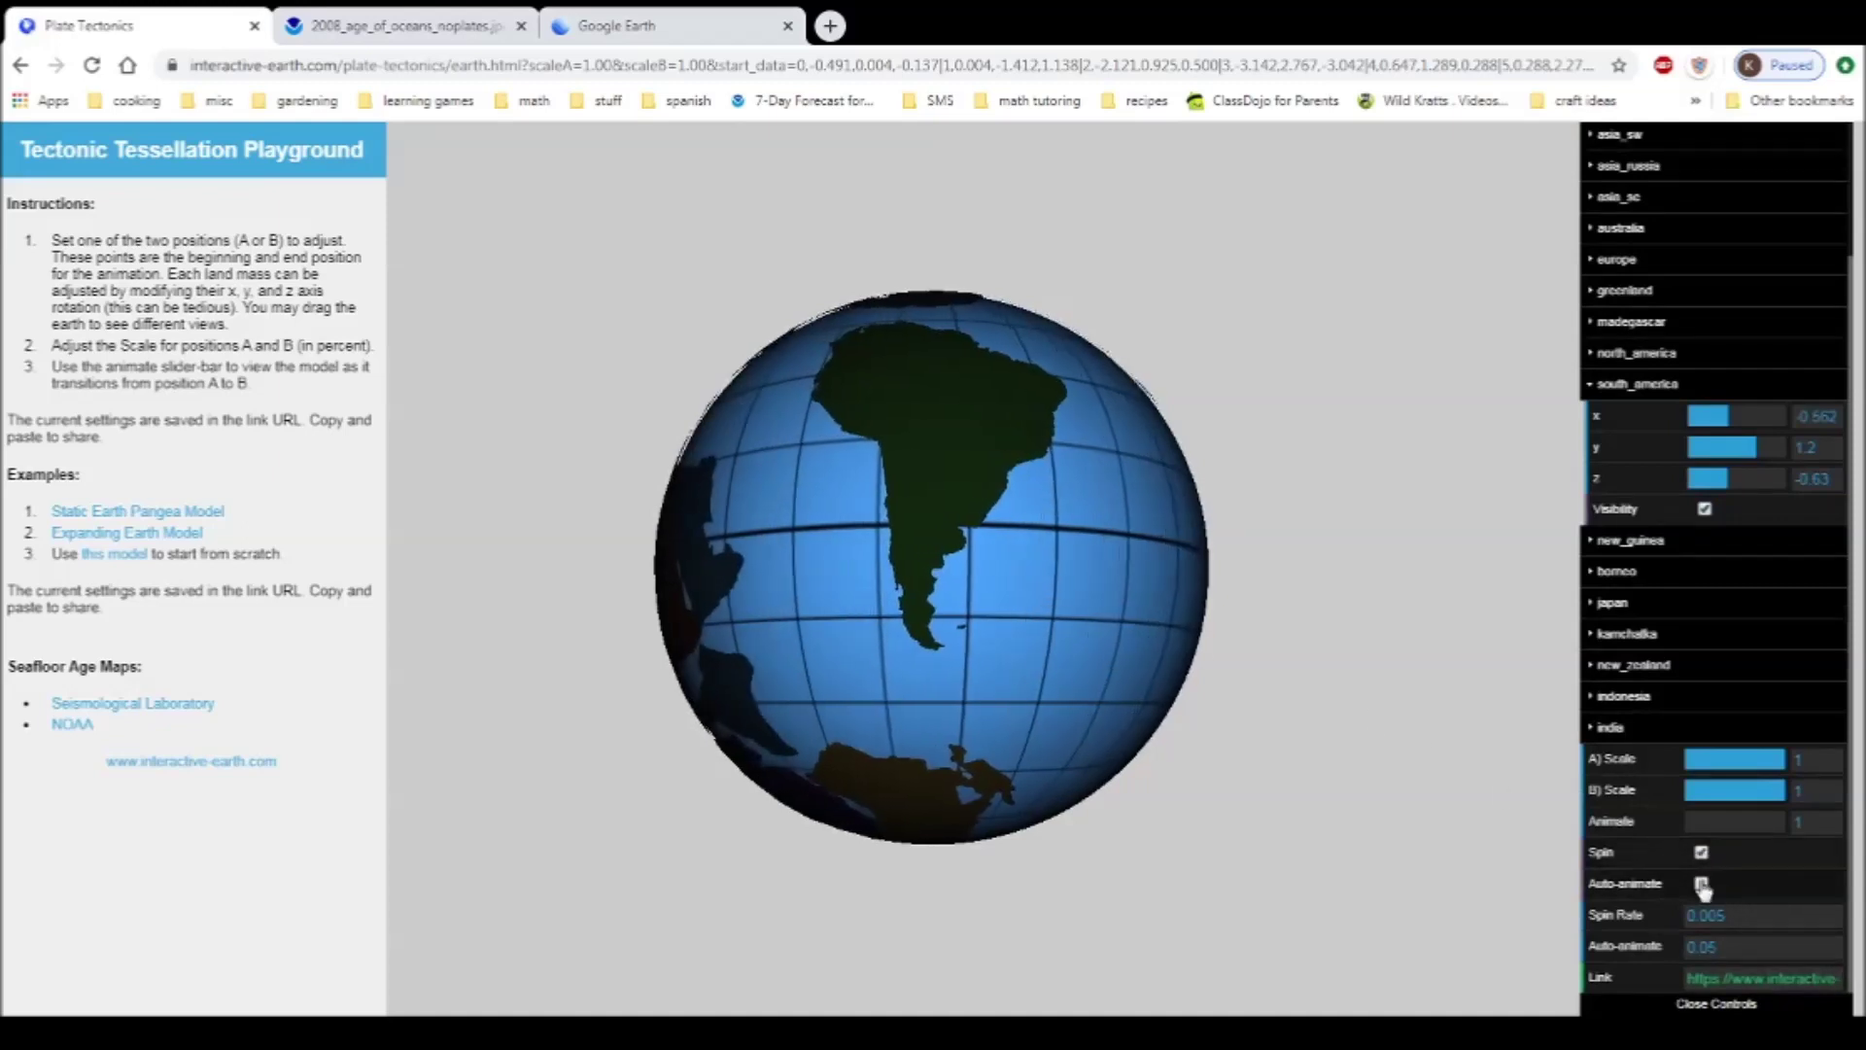
{"action": "left_click", "coordinate": [1701, 883]}
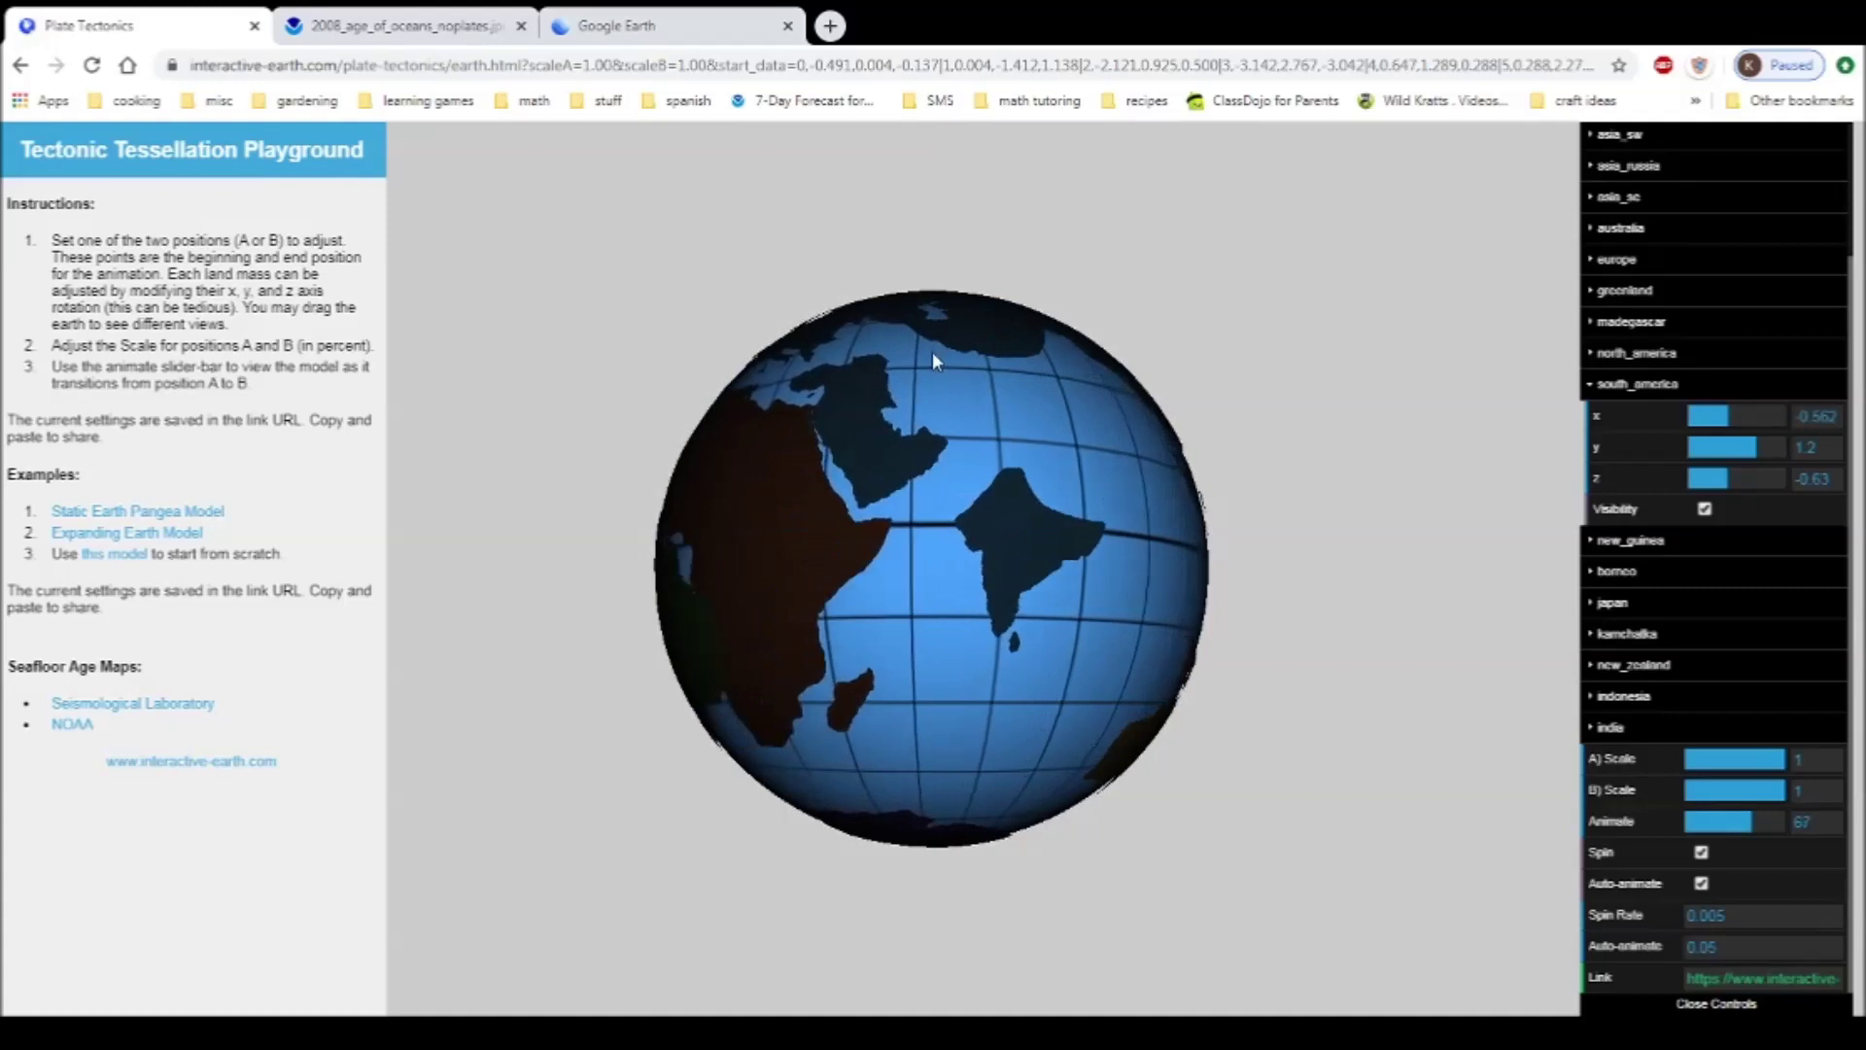
Examine the animated globe around Africa, India and Southeast Asia while the continents move between the two positions.
{"action": "left_click_drag", "start_coordinate": [854, 396], "coordinate": [949, 704]}
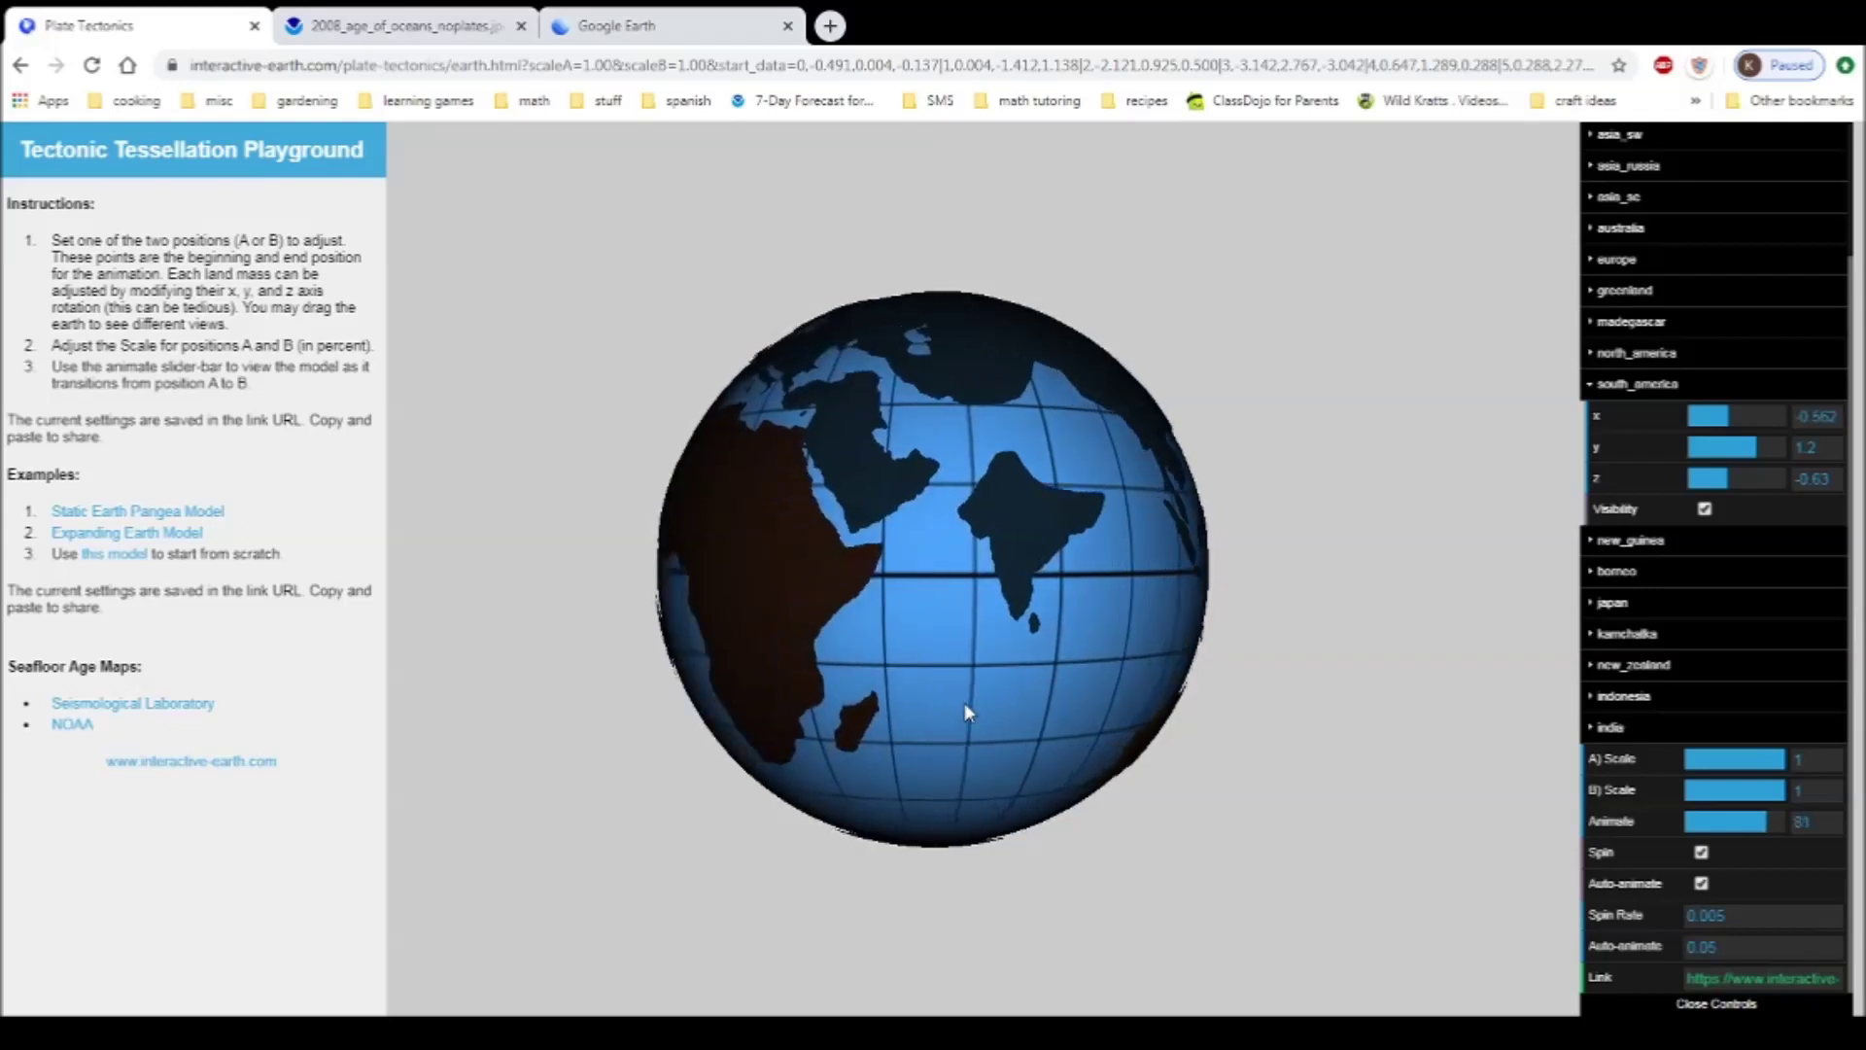
{"action": "left_click_drag", "start_coordinate": [852, 464], "coordinate": [1102, 527]}
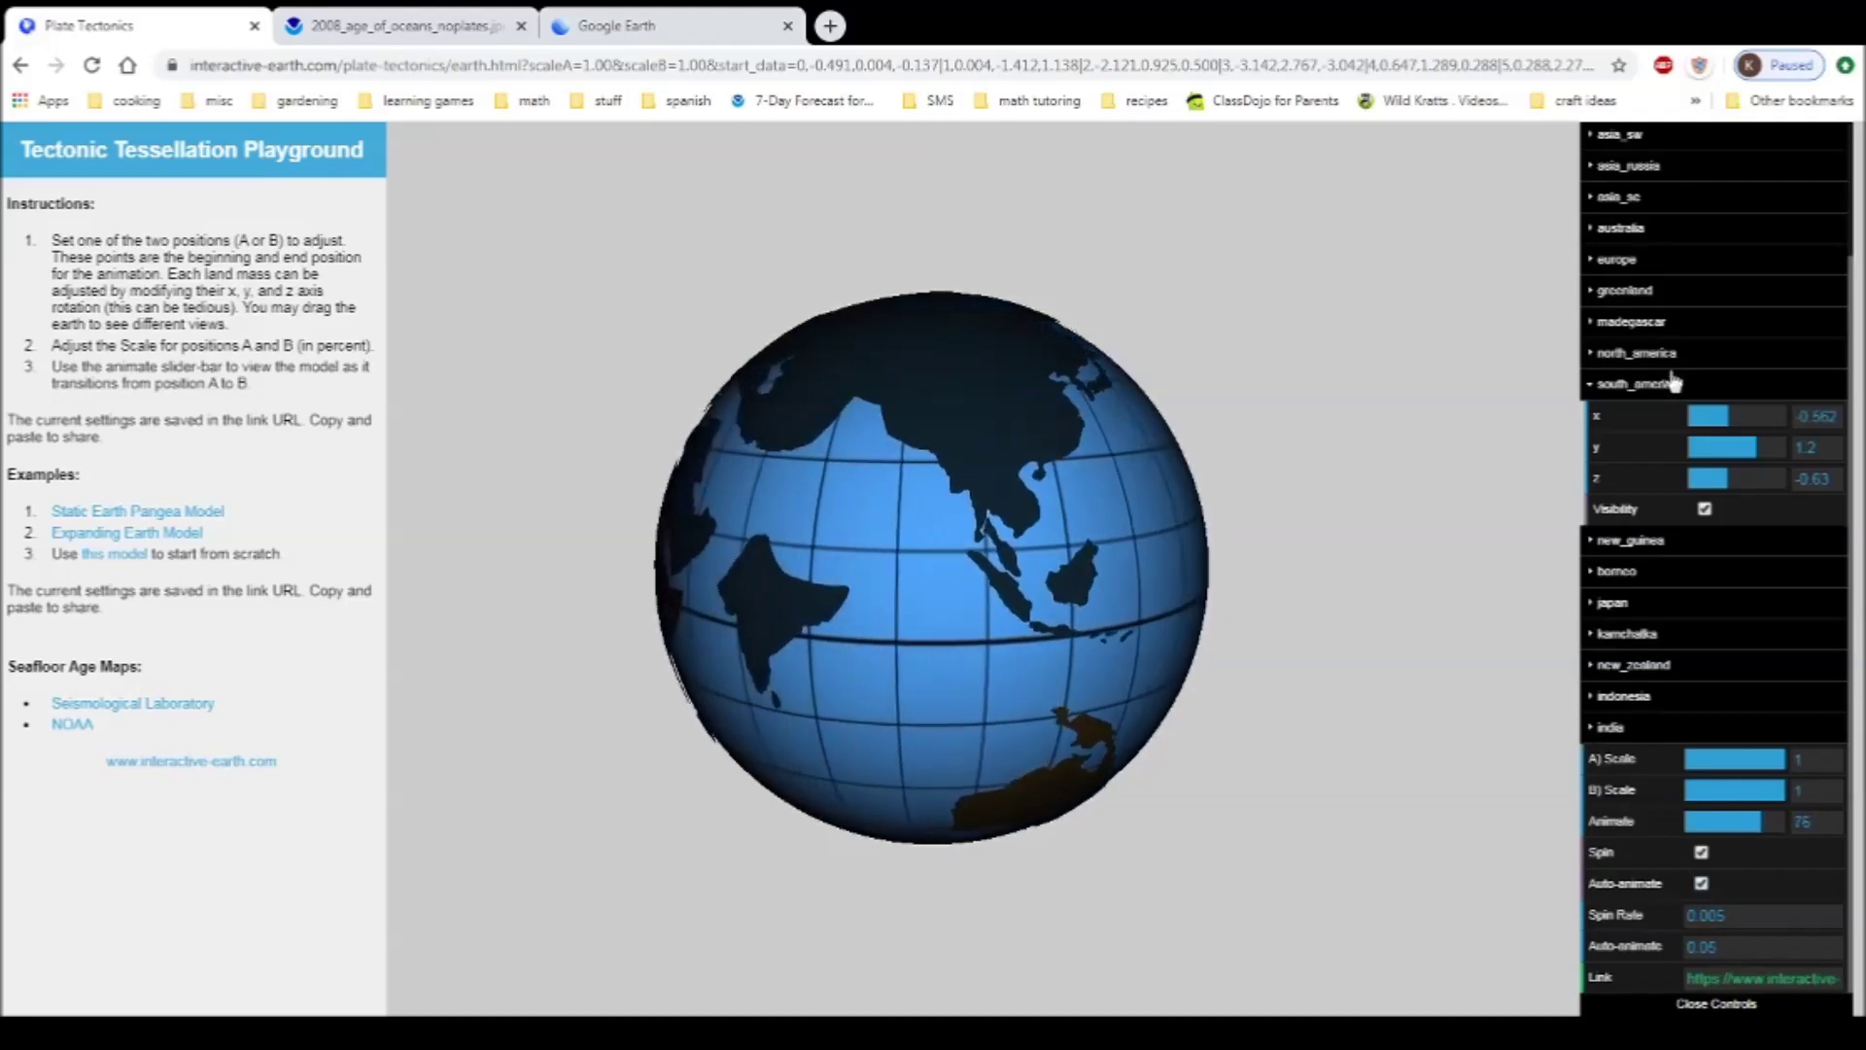
{"action": "scroll", "coordinate": [1672, 384], "scroll_direction": "up", "scroll_amount": 2}
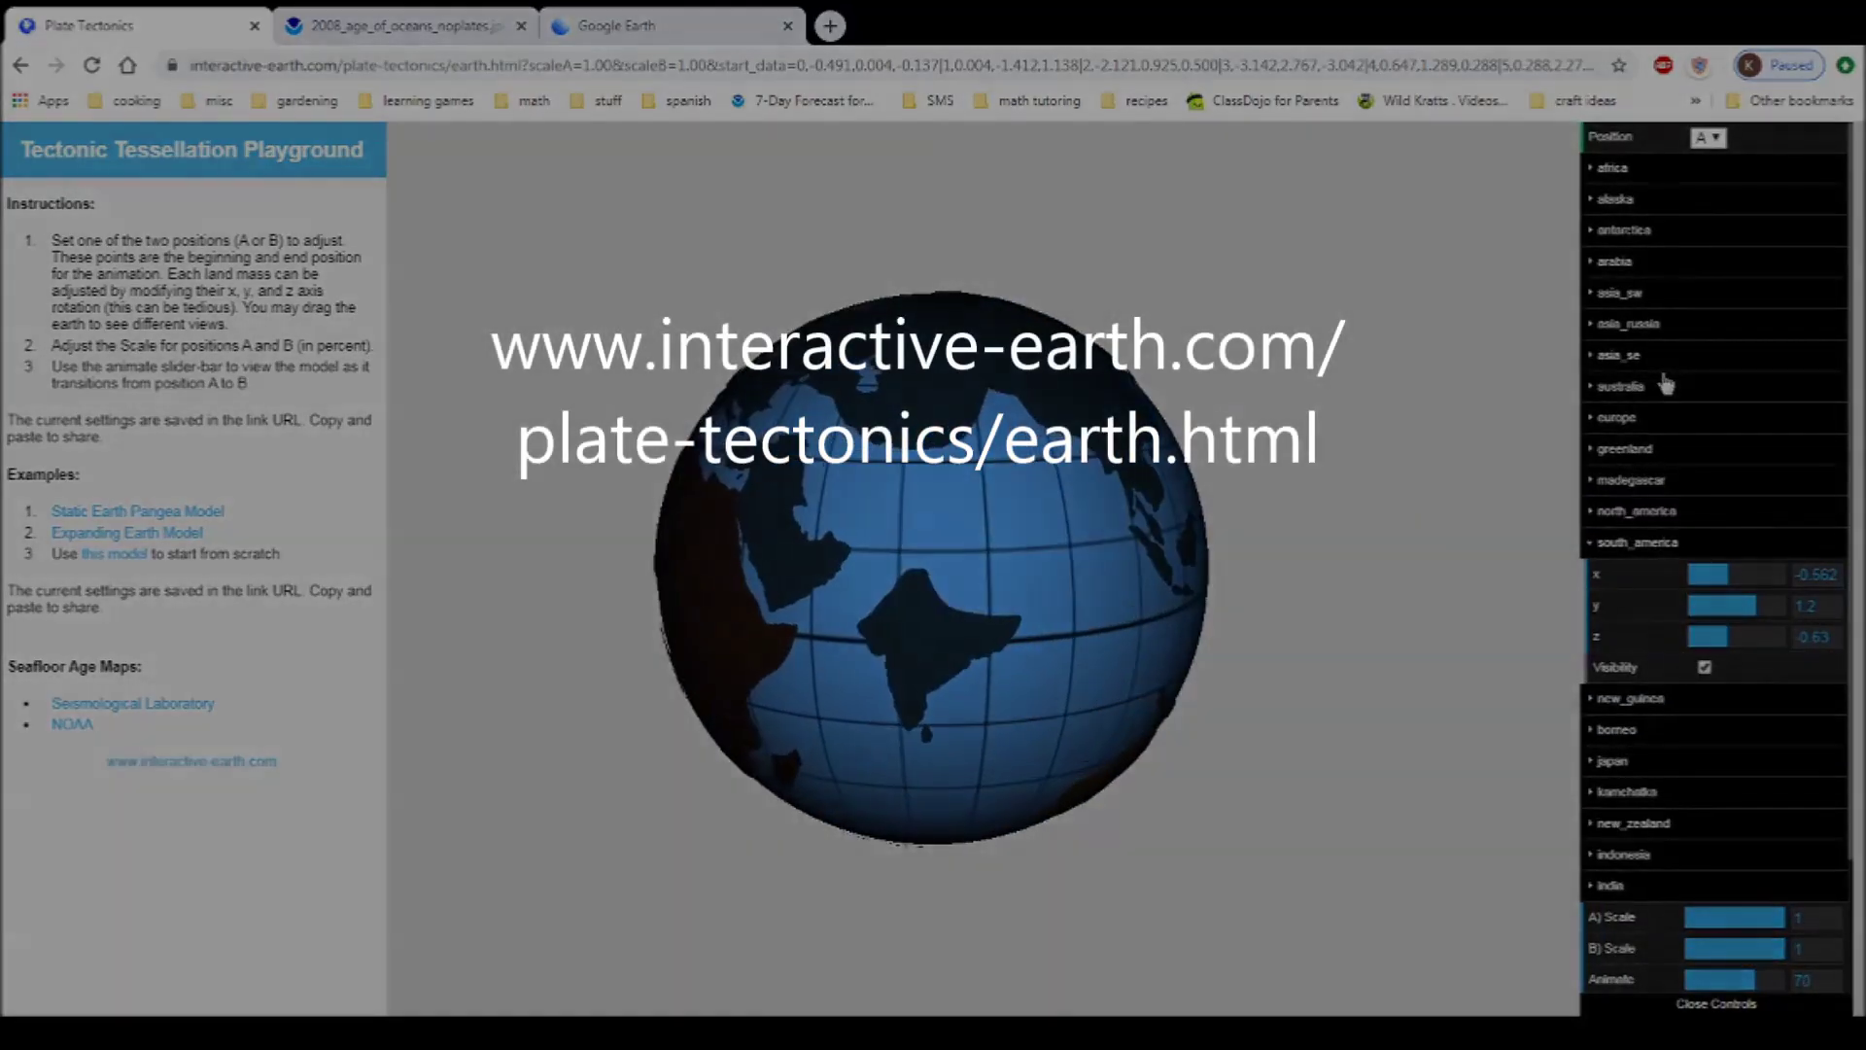